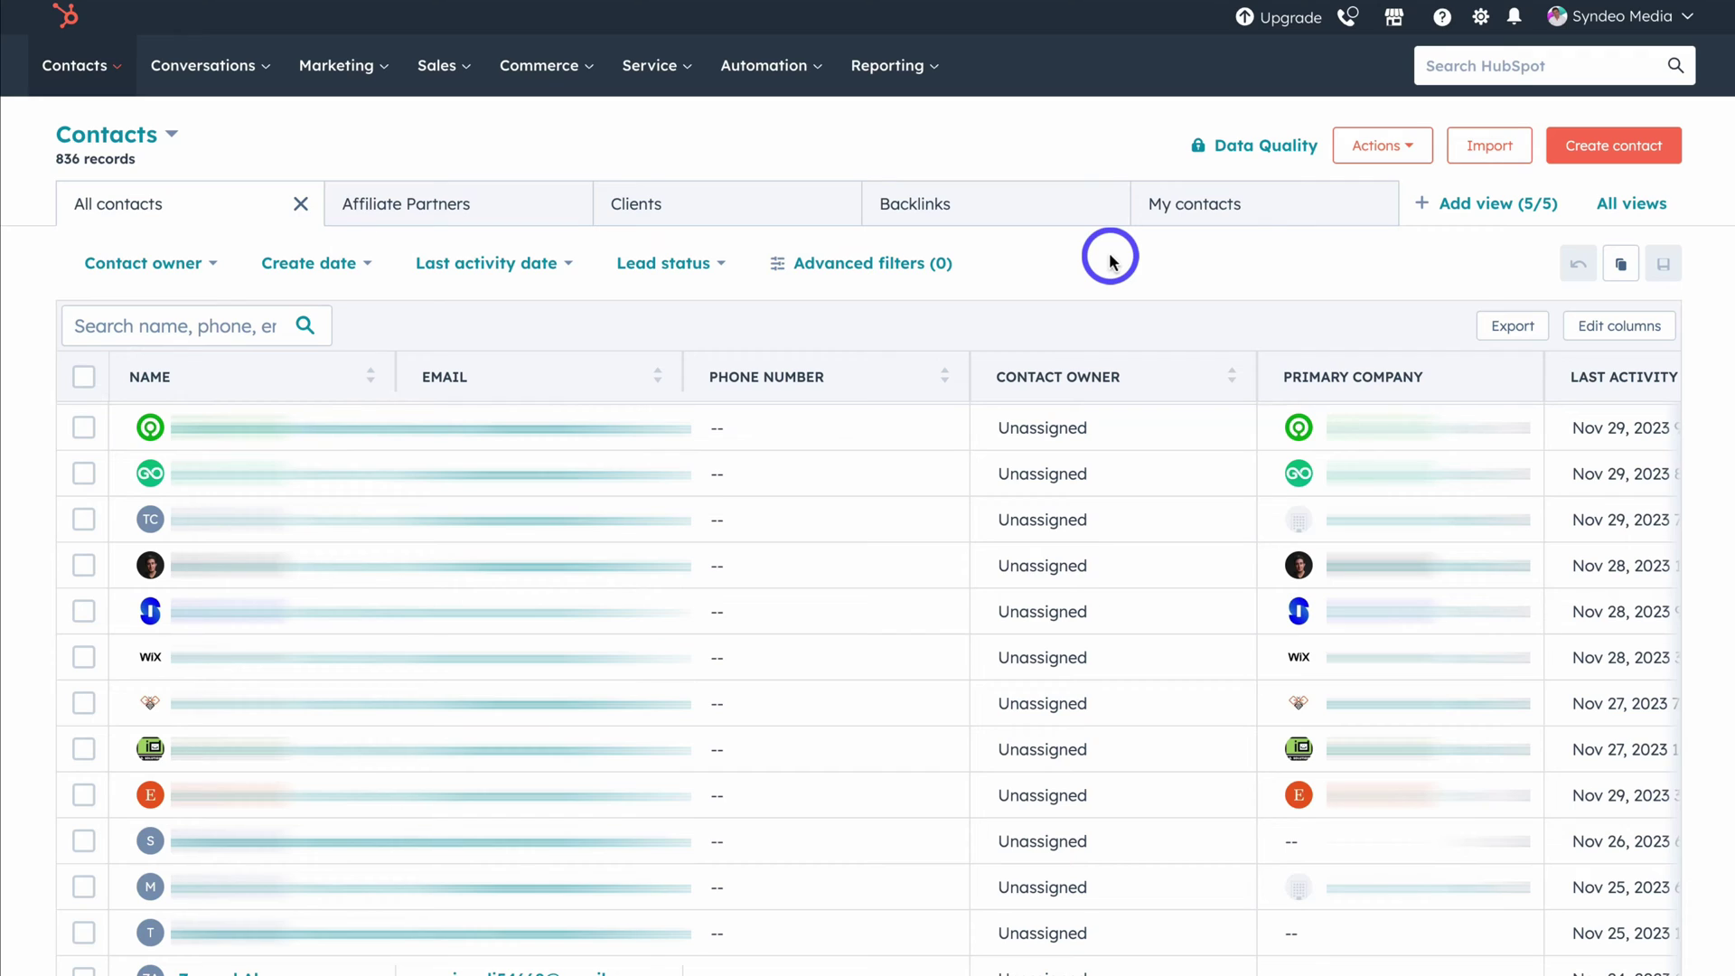
- Open the Commerce menu in the top bar from the Contacts view
click(569, 68)
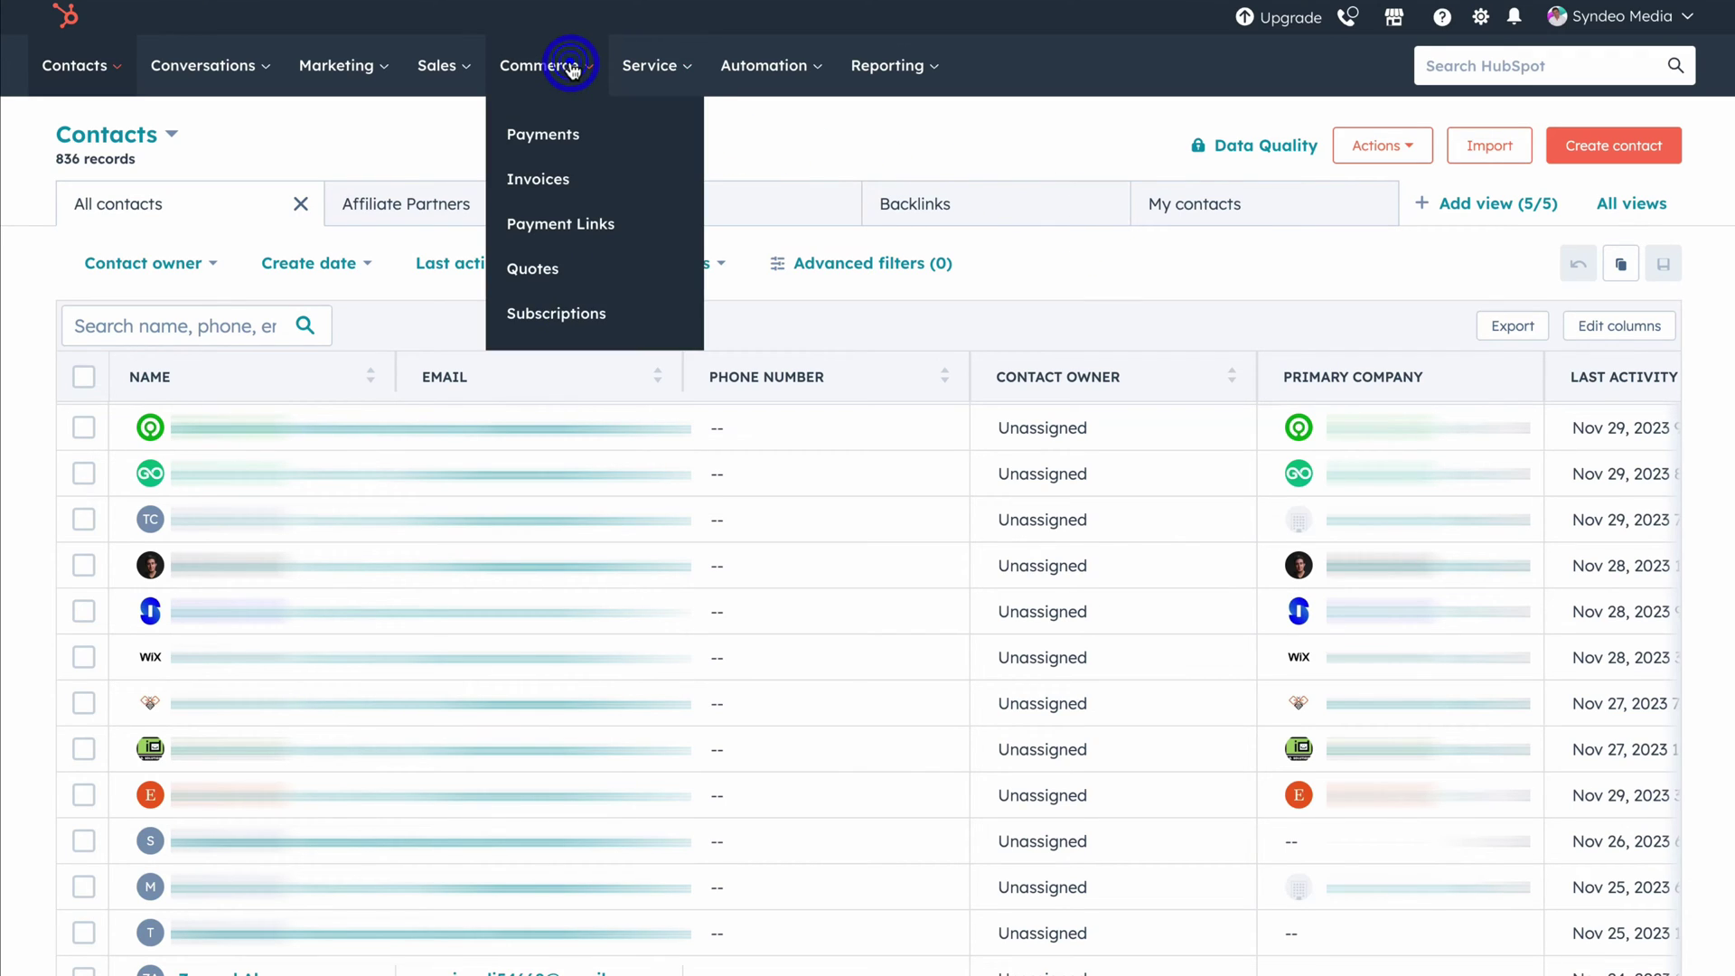
- Go to Commerce > Payments and look over the invoices, payment links, quotes and subscriptions cards
click(635, 137)
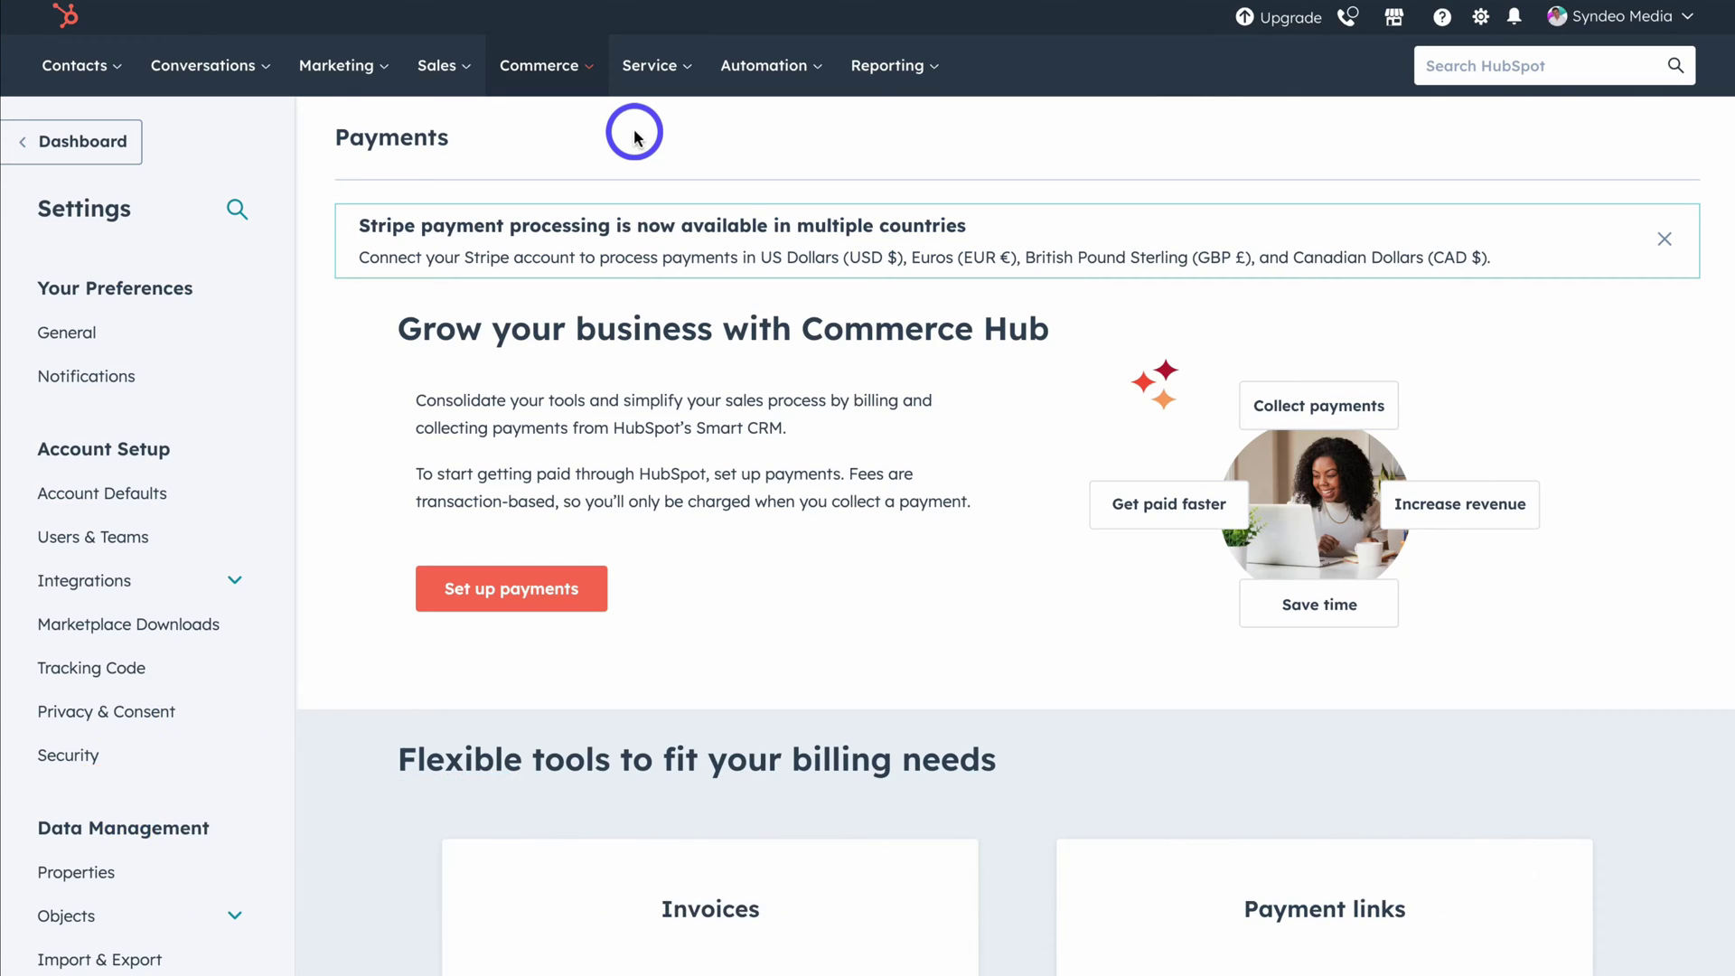
scroll(635, 135, down, 4)
scroll(635, 131, down, 1)
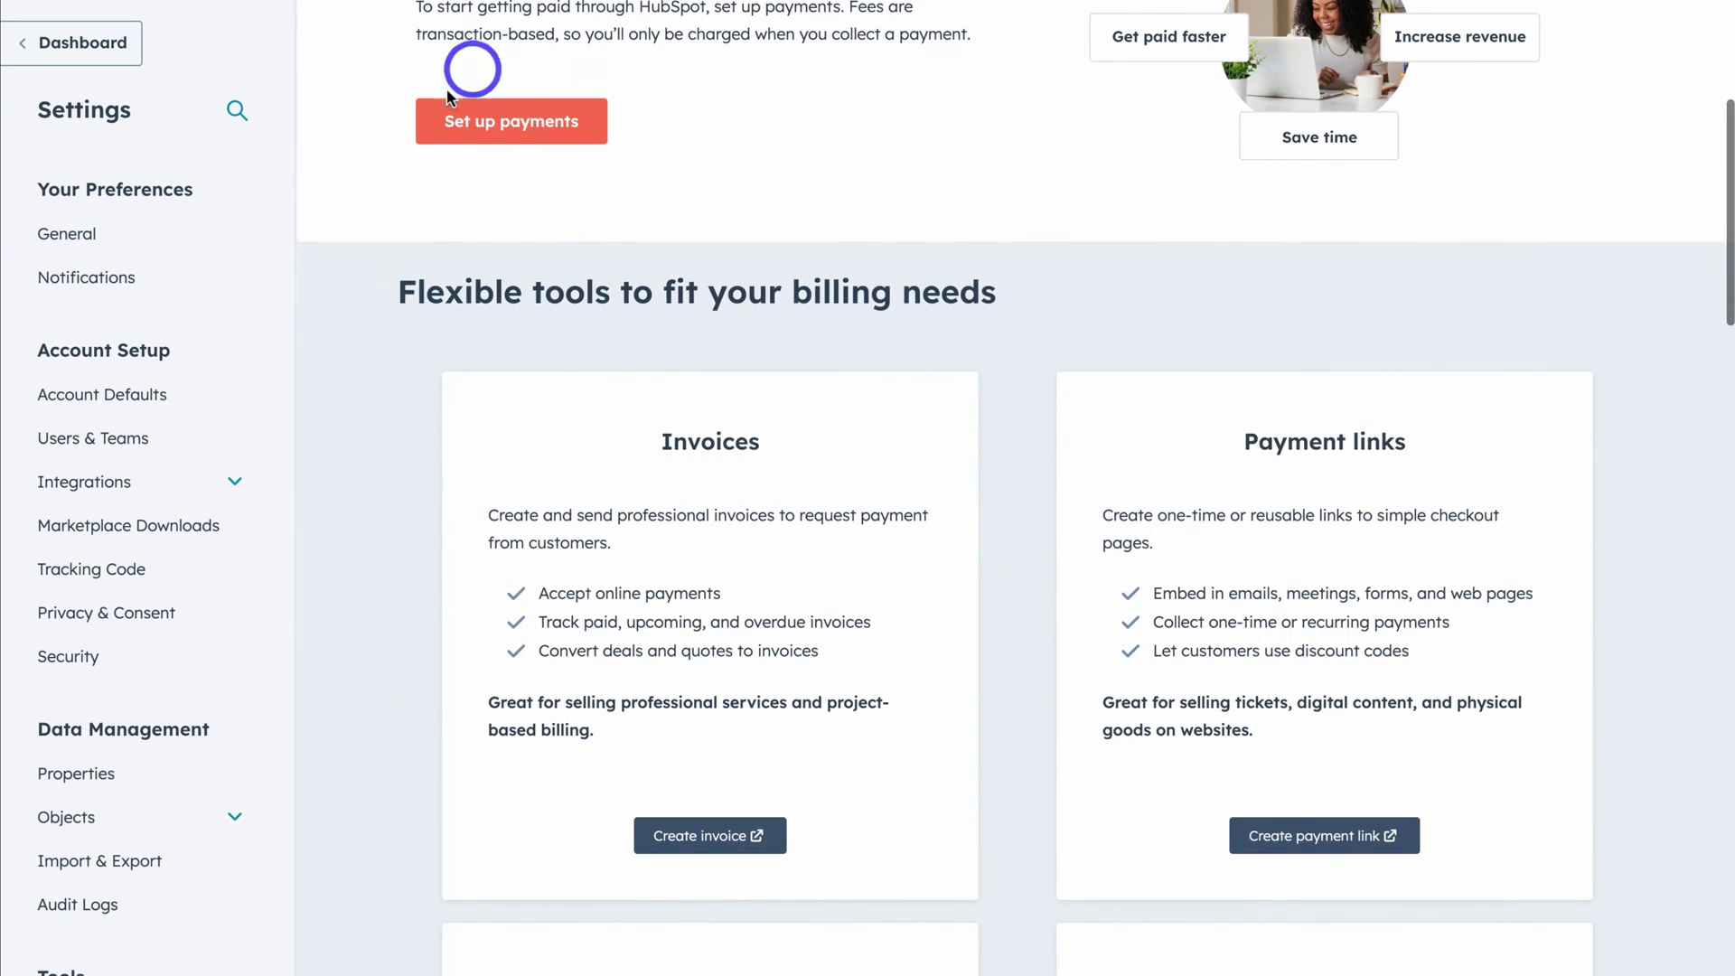
scroll(613, 169, down, 2)
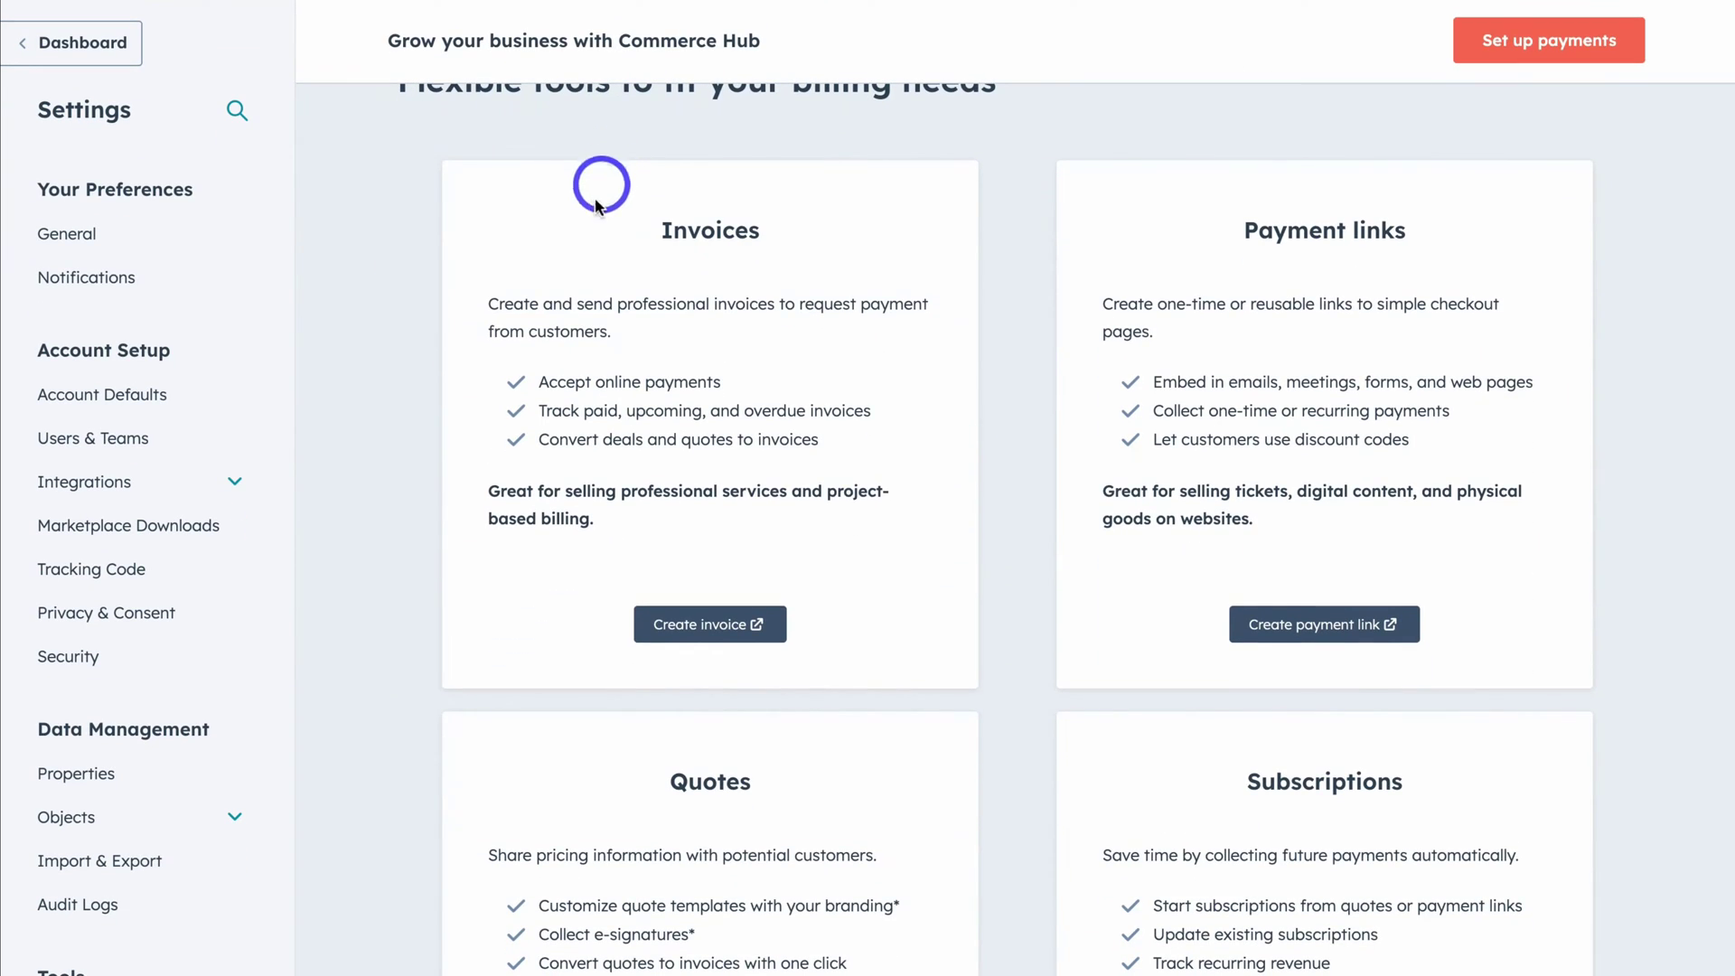
scroll(656, 256, down, 1)
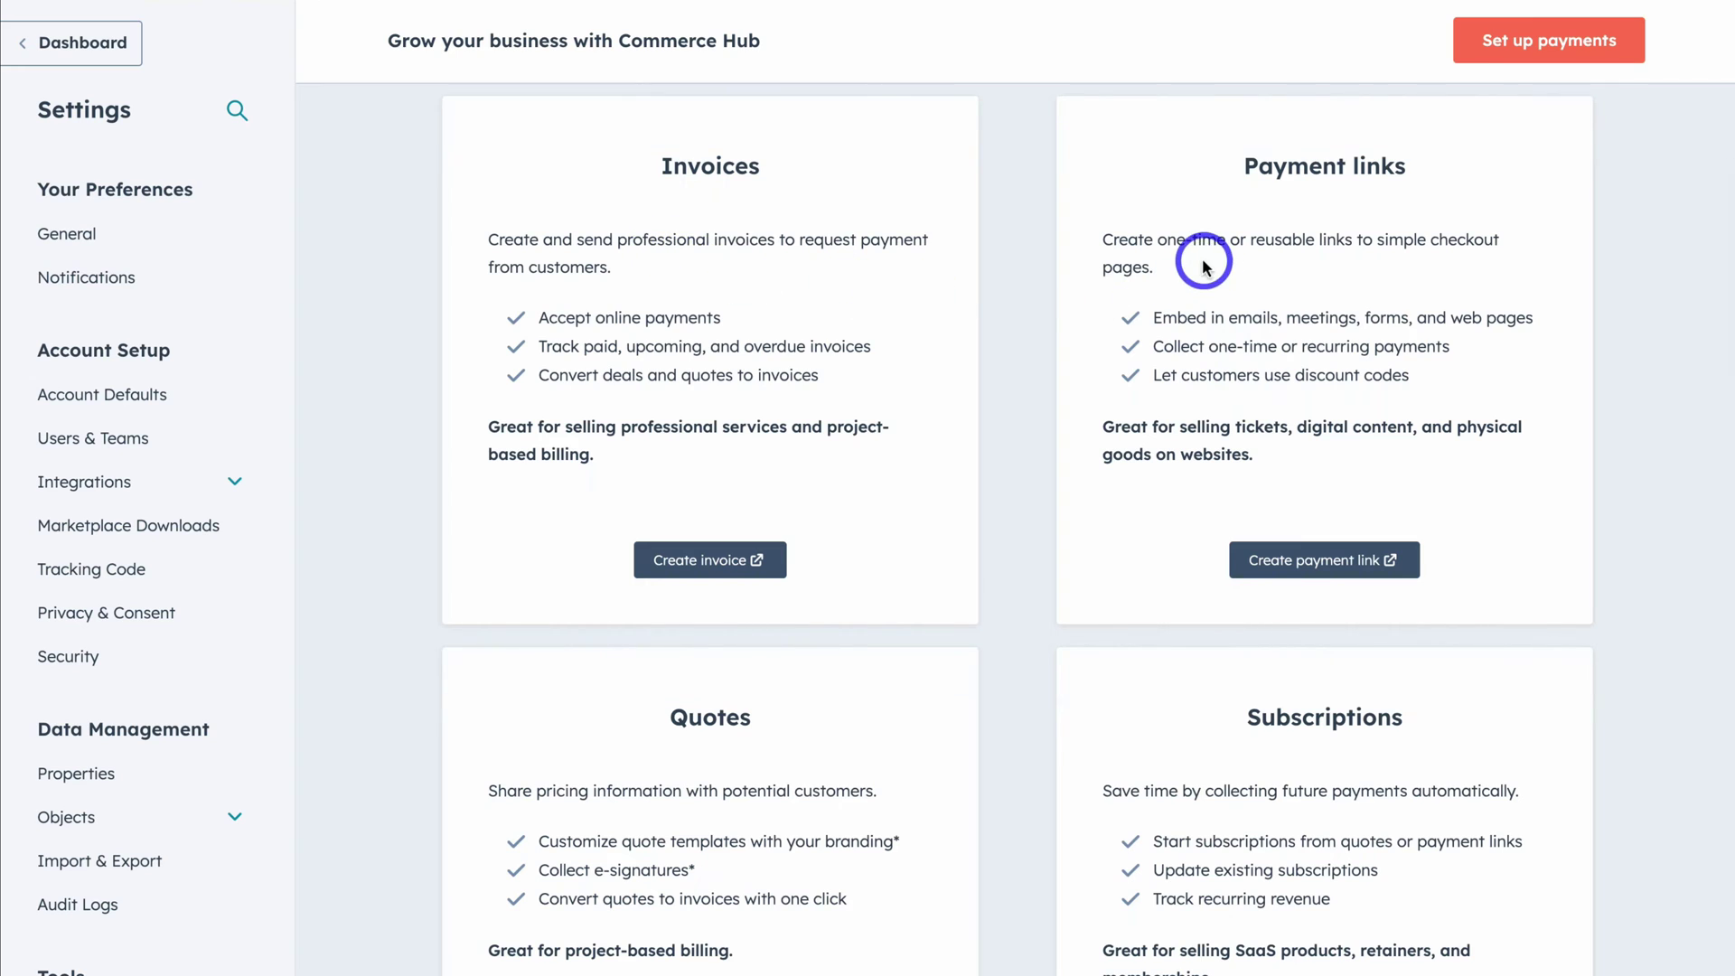
scroll(1328, 302, down, 2)
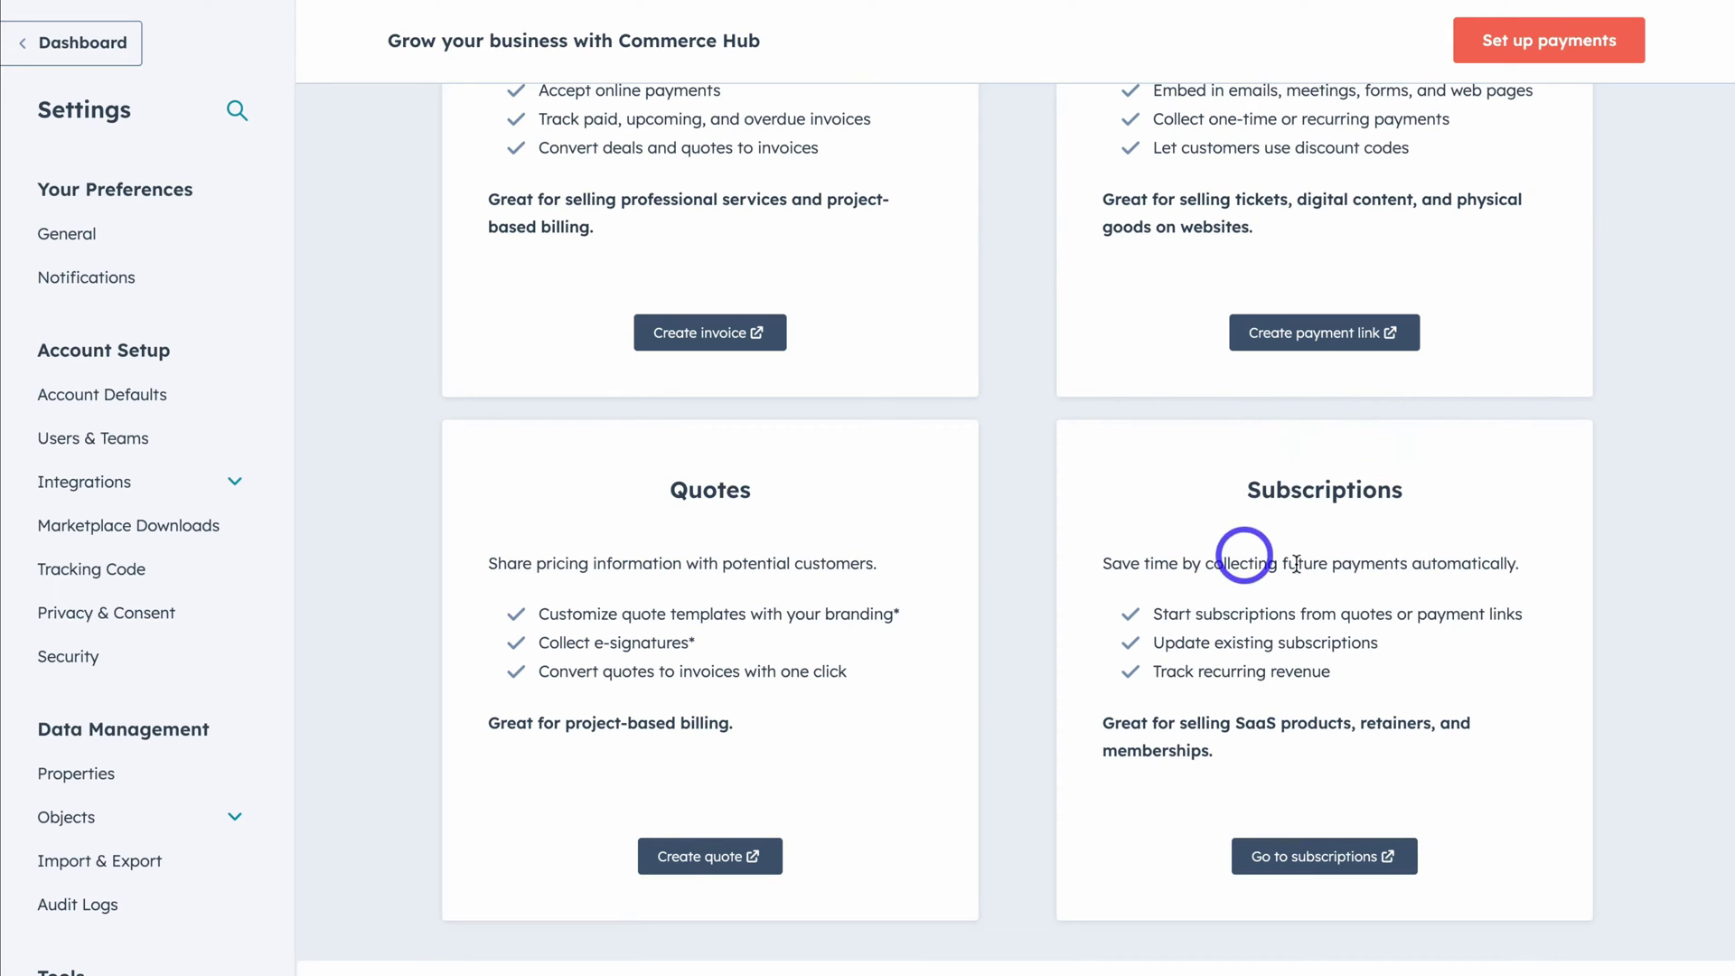
scroll(1442, 506, up, 10)
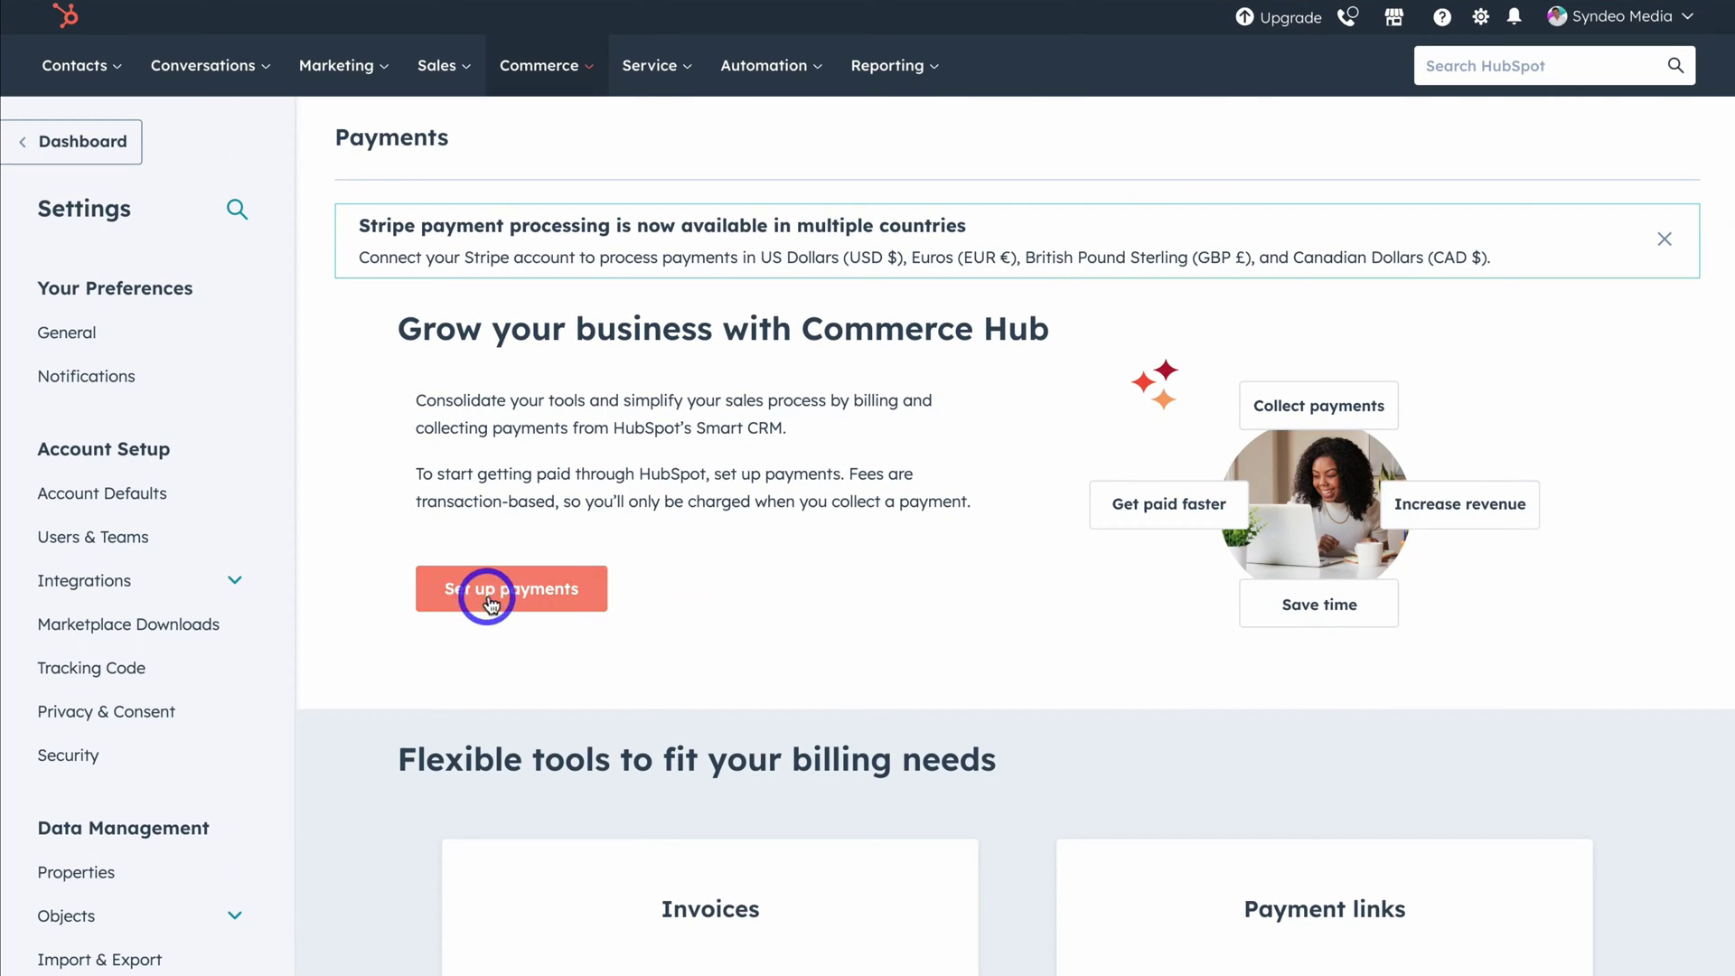
- Begin payments setup and choose to connect a Stripe account
click(490, 601)
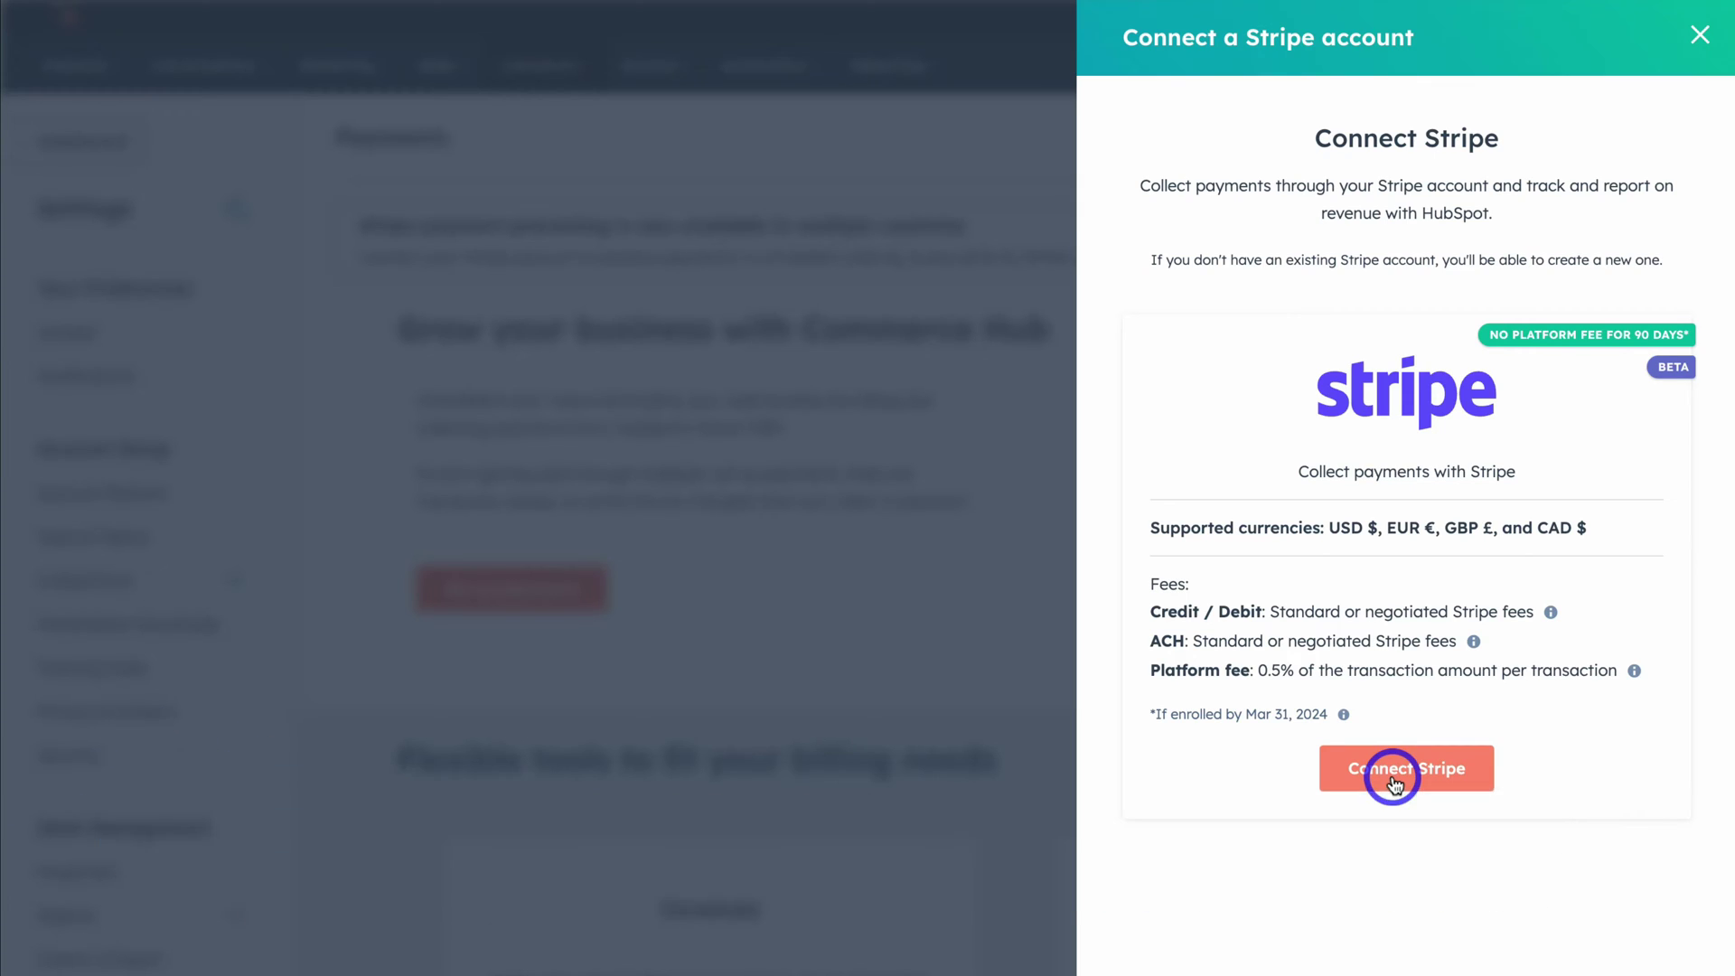
click(1404, 770)
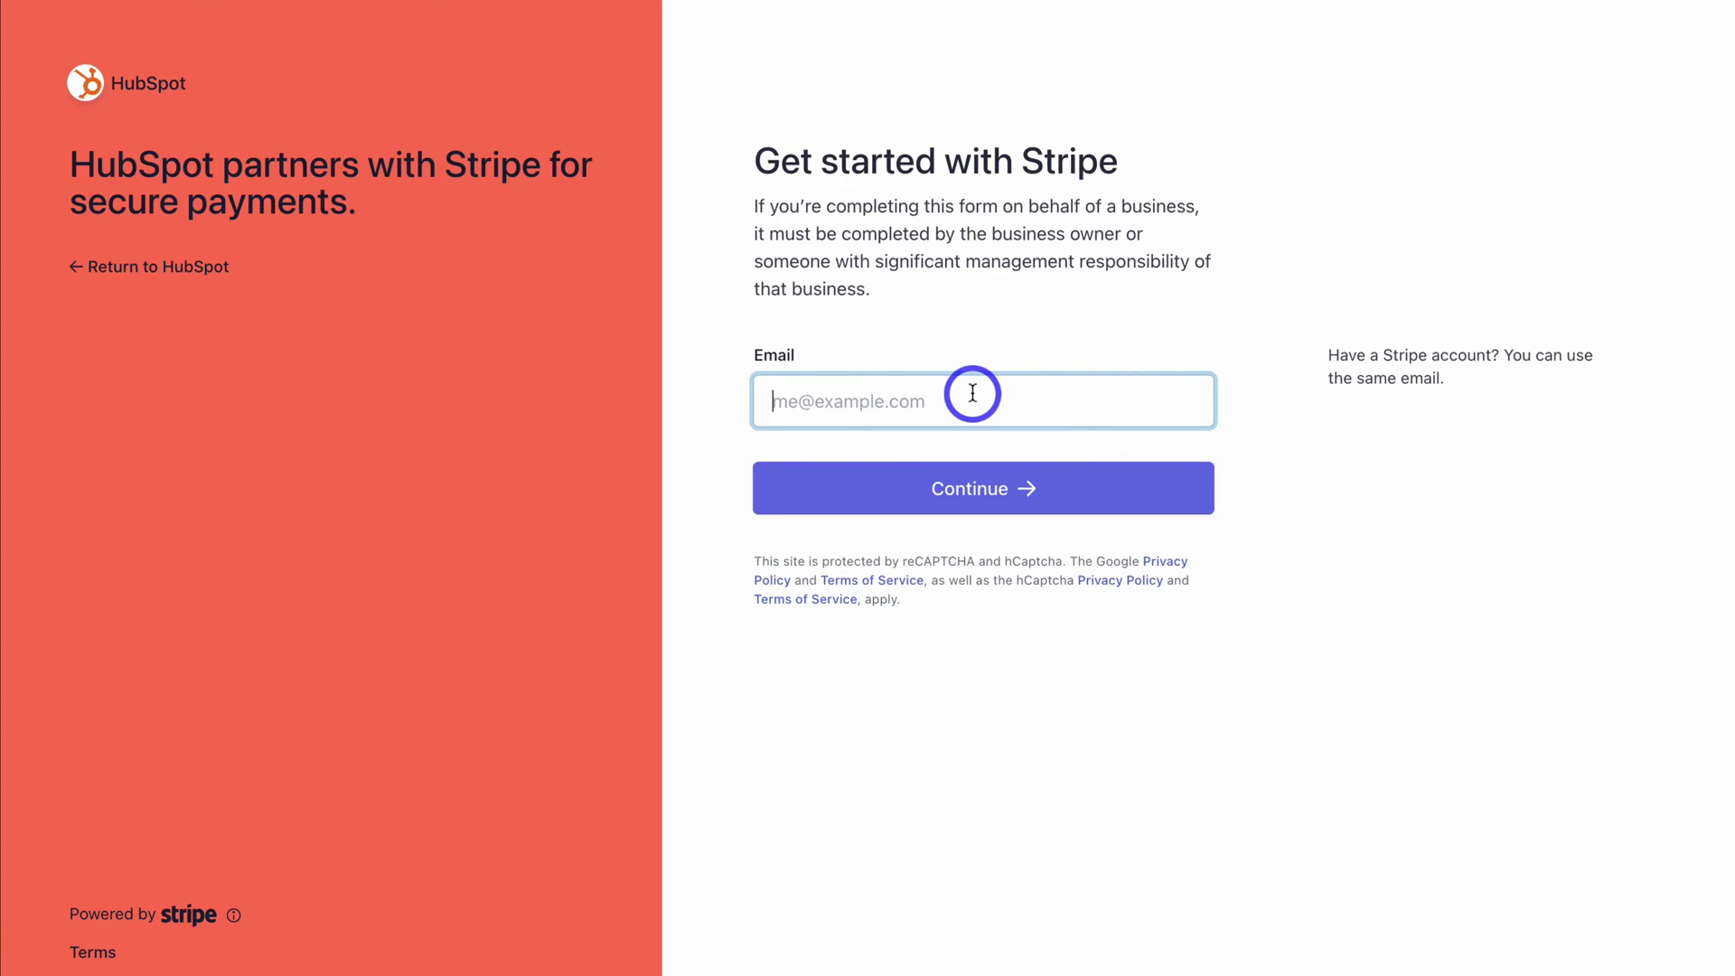
- Log in to Stripe with the saved account email and password
key(super+v)
click(1073, 486)
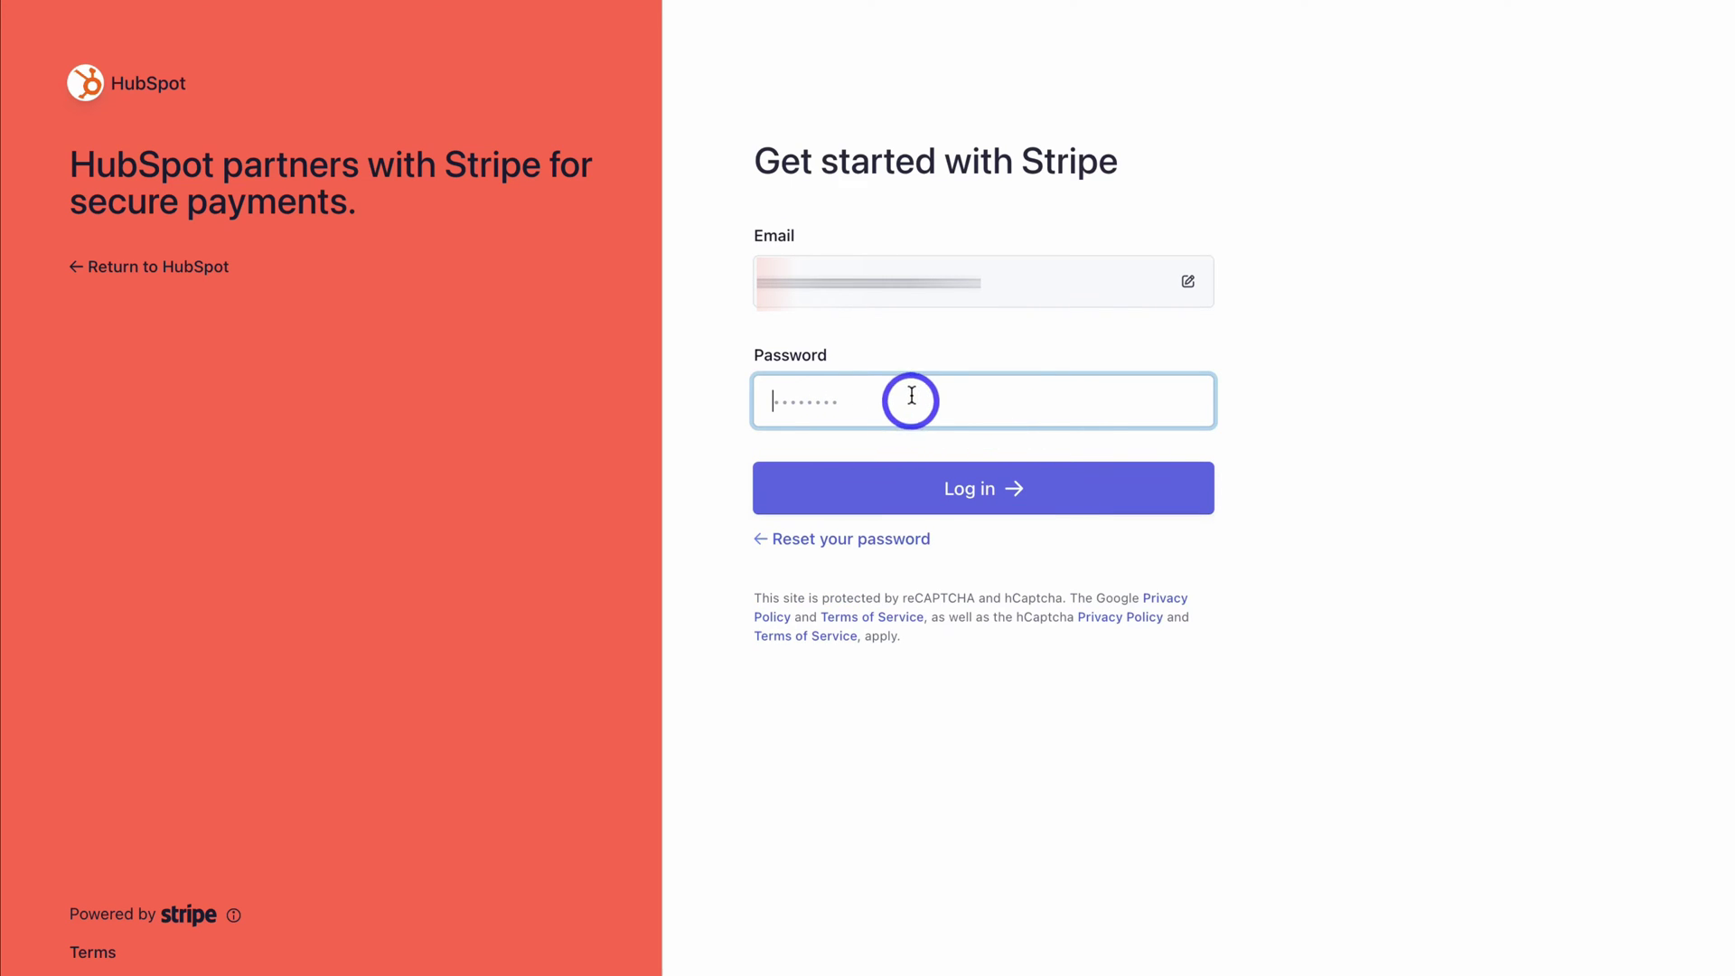
key(super+v)
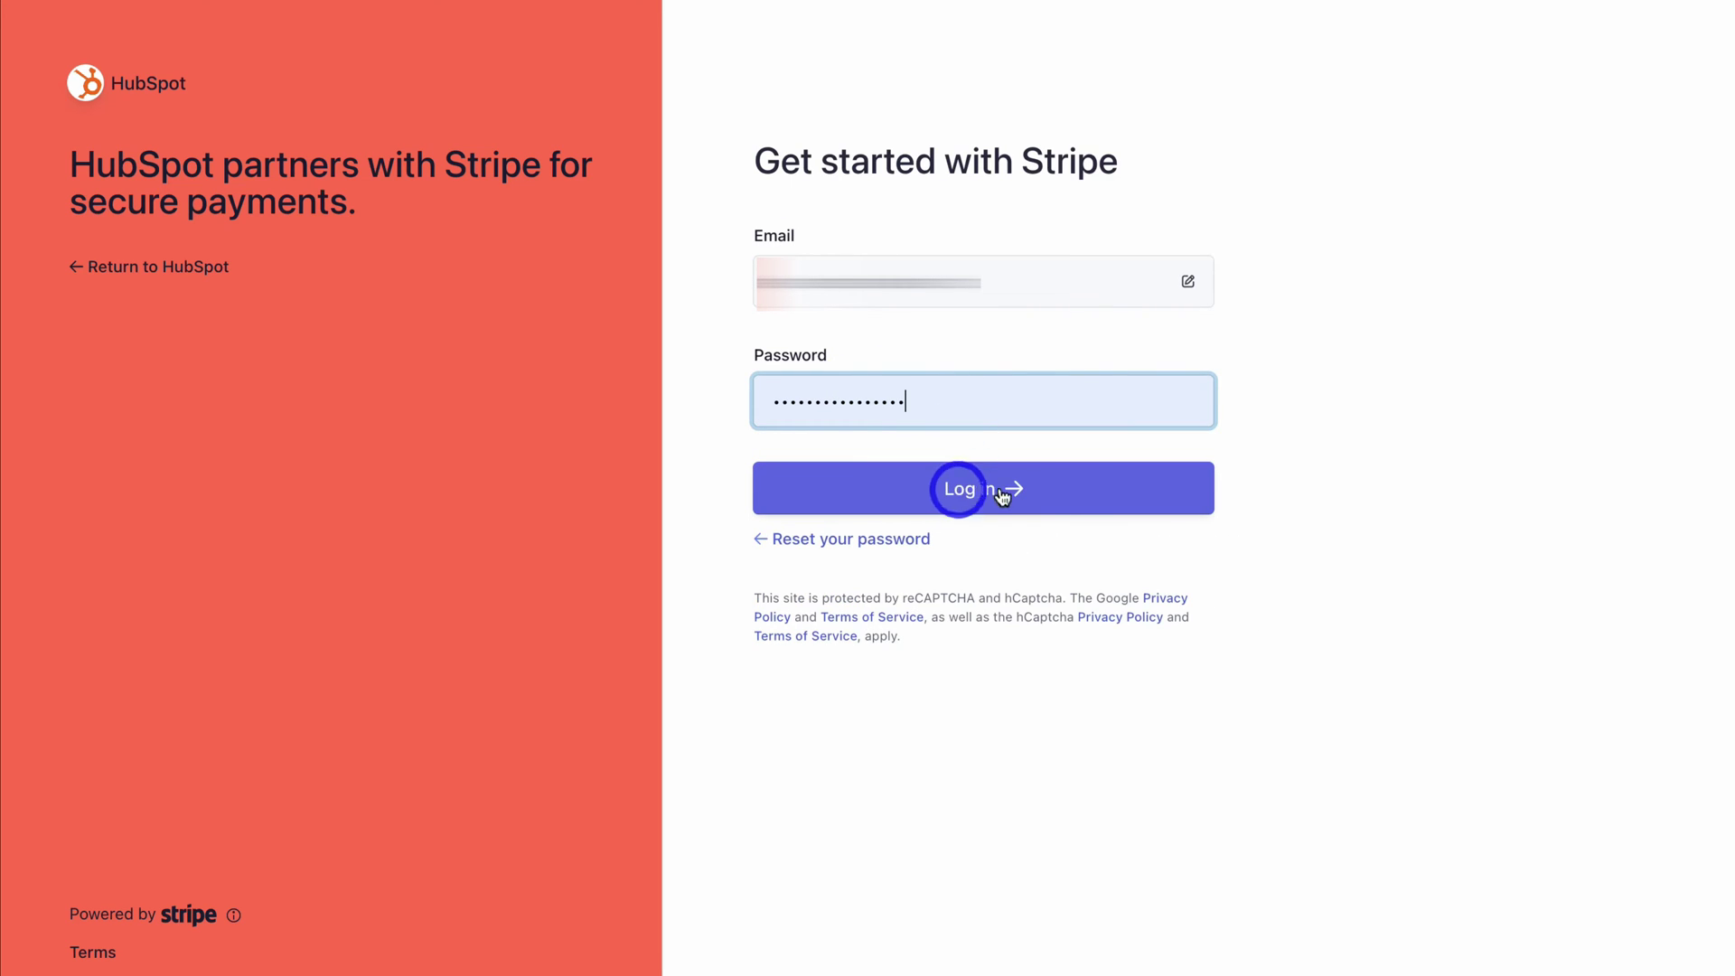
click(956, 488)
- Pick the test account and saved business details, then agree to link Stripe to HubSpot
click(1125, 542)
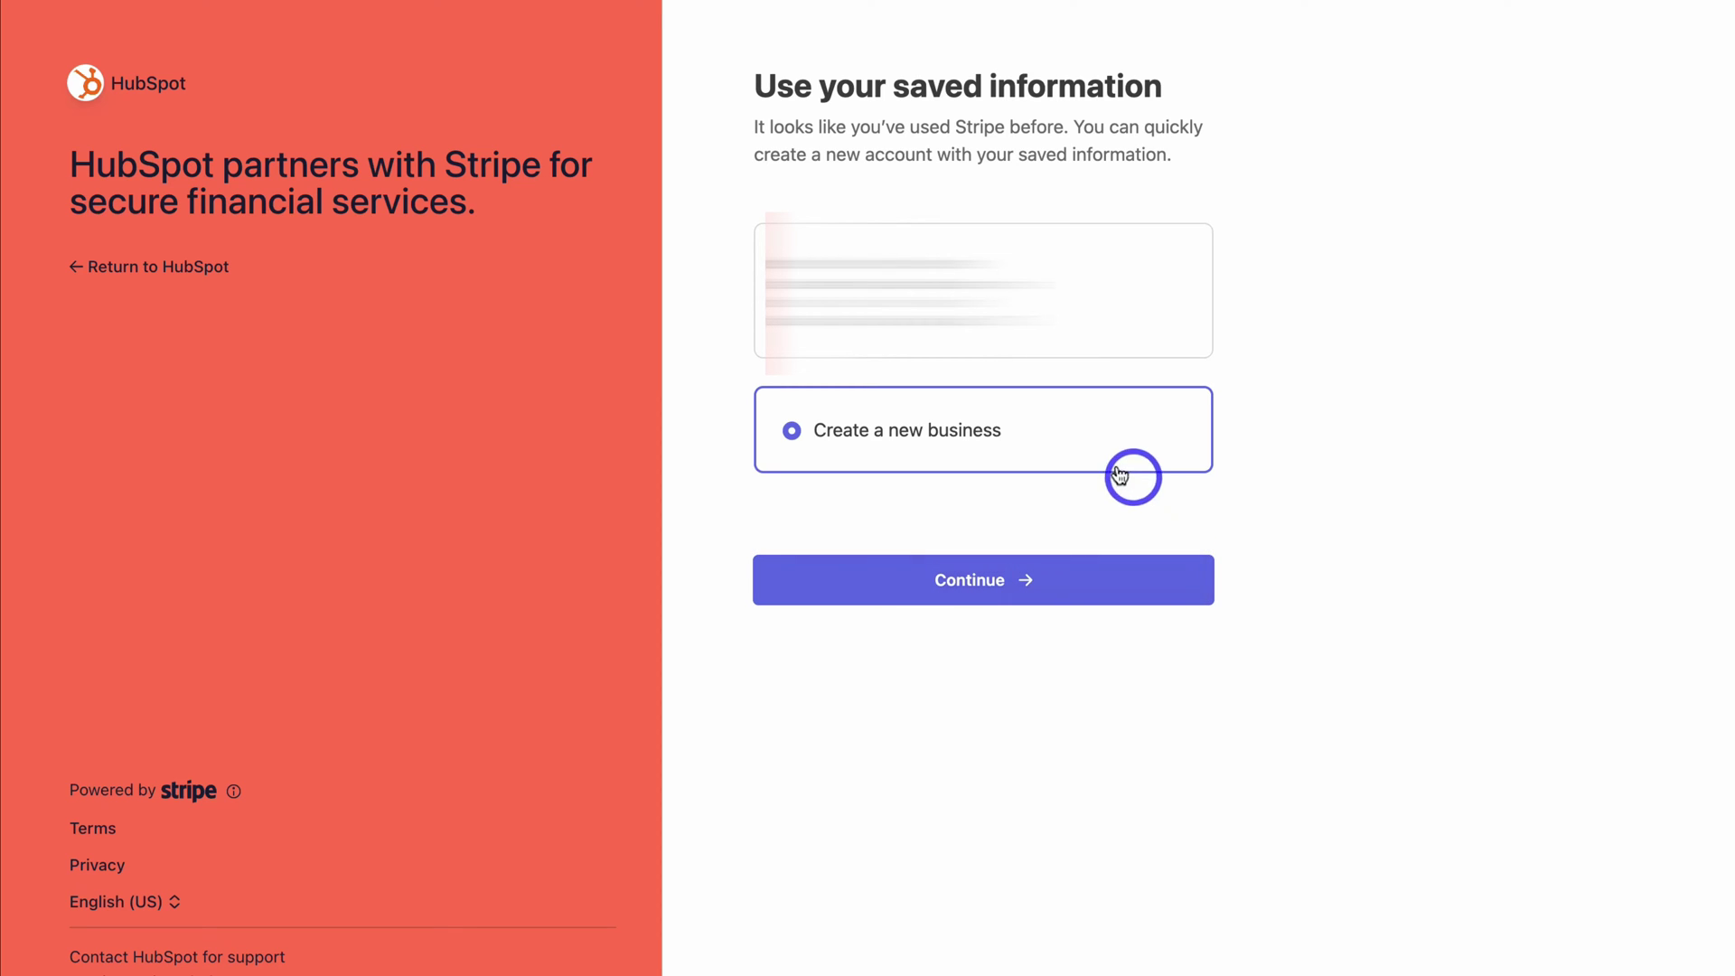
click(1057, 333)
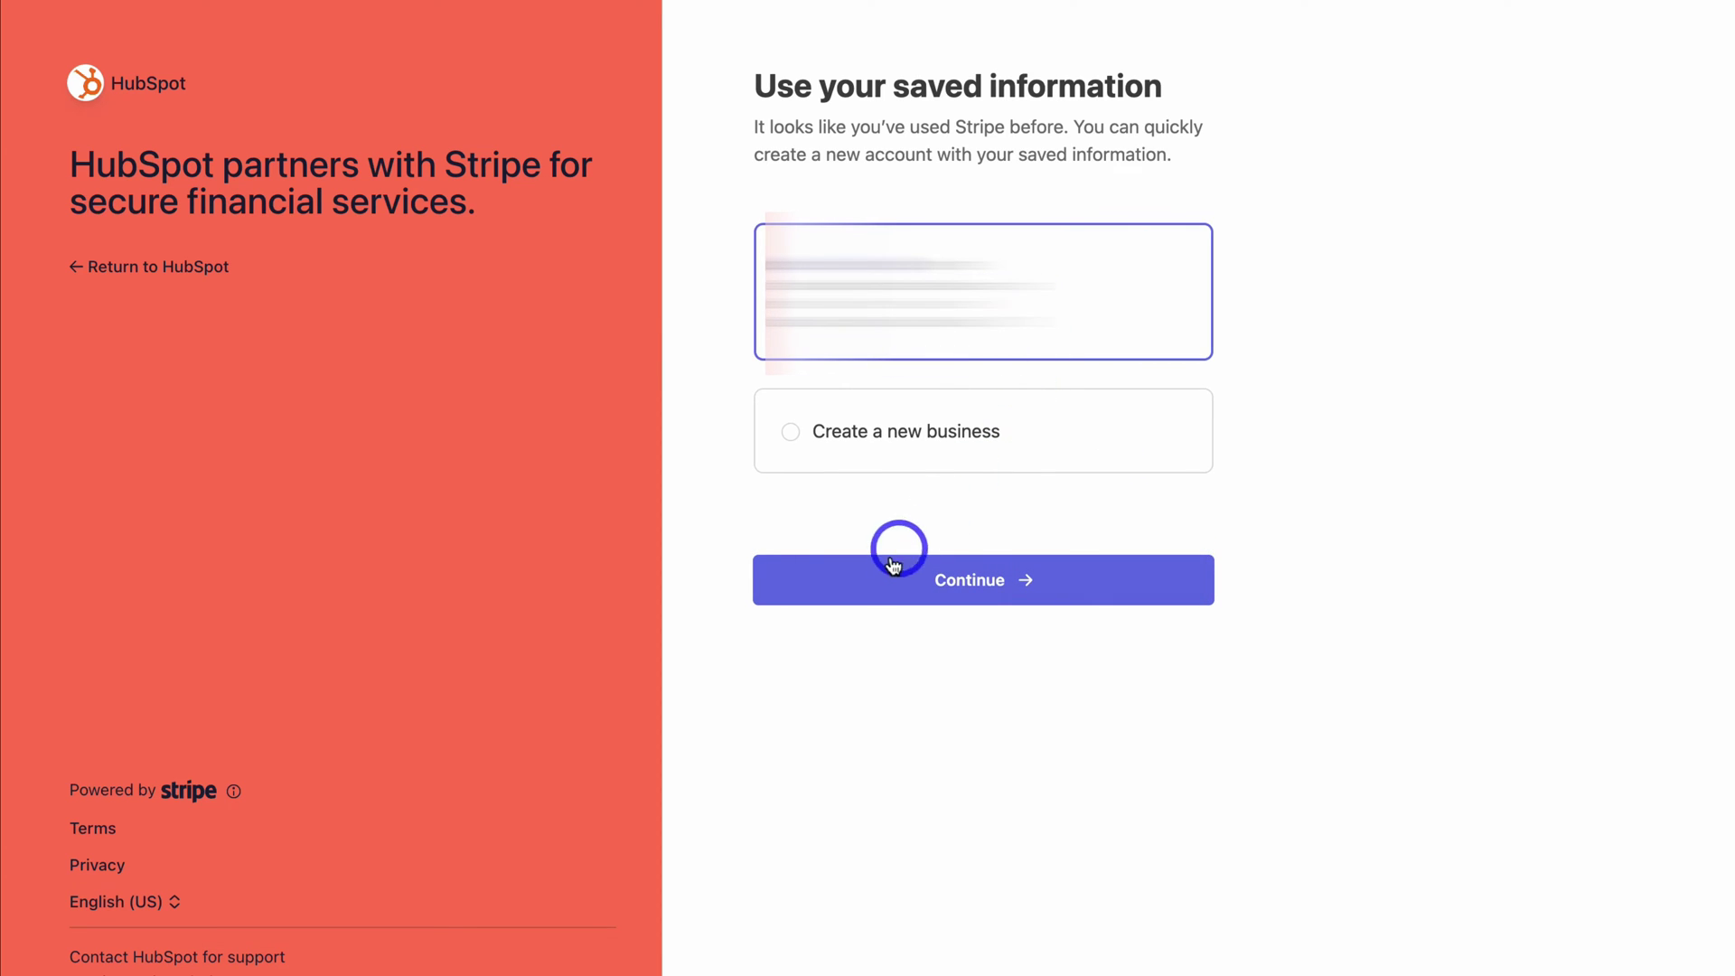
click(1086, 581)
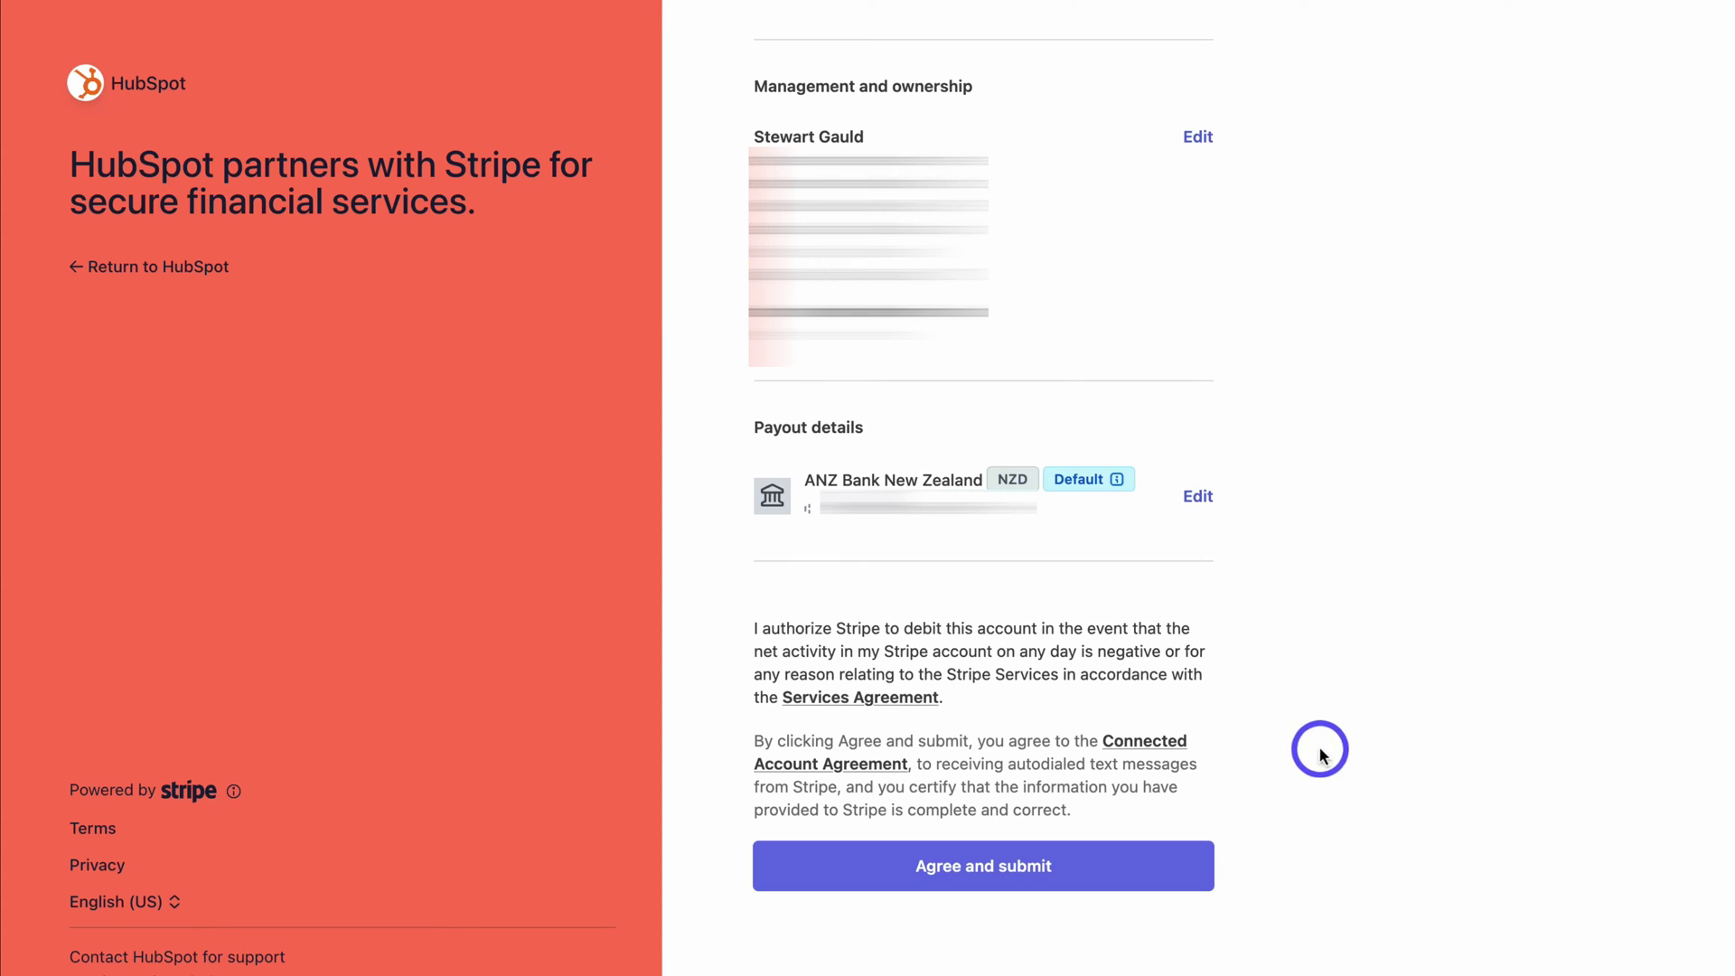
click(1163, 875)
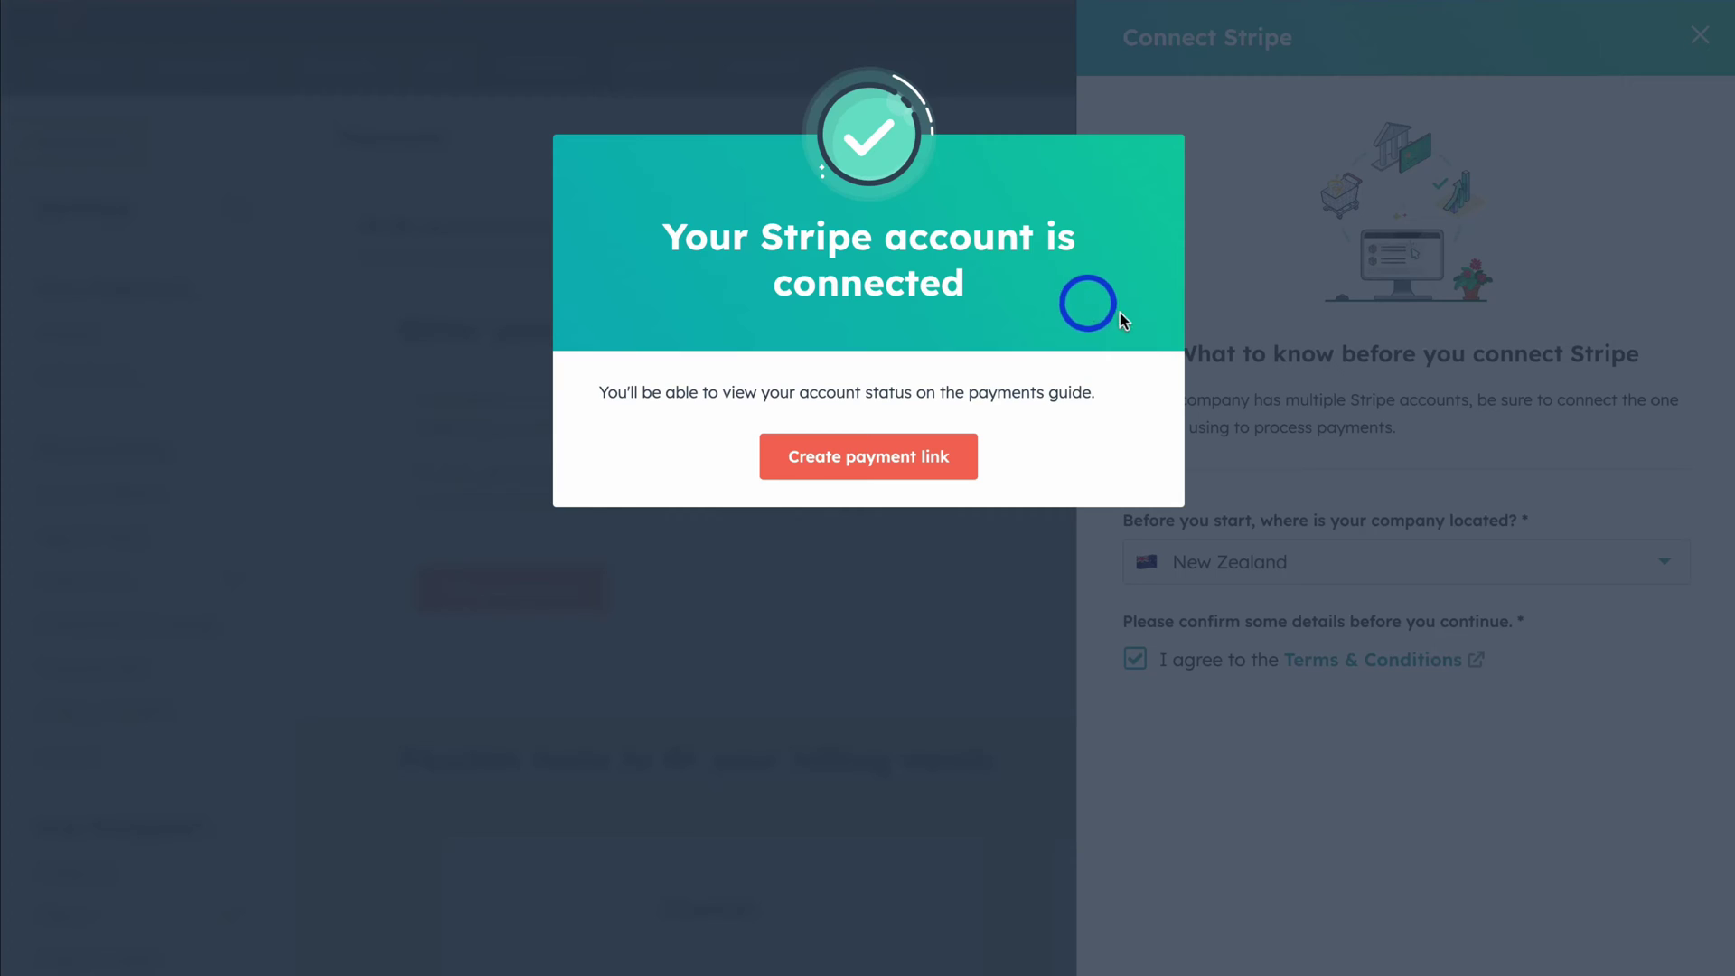
- Go to Payment Links from the success dialog and dismiss the payments-approval notice
click(877, 468)
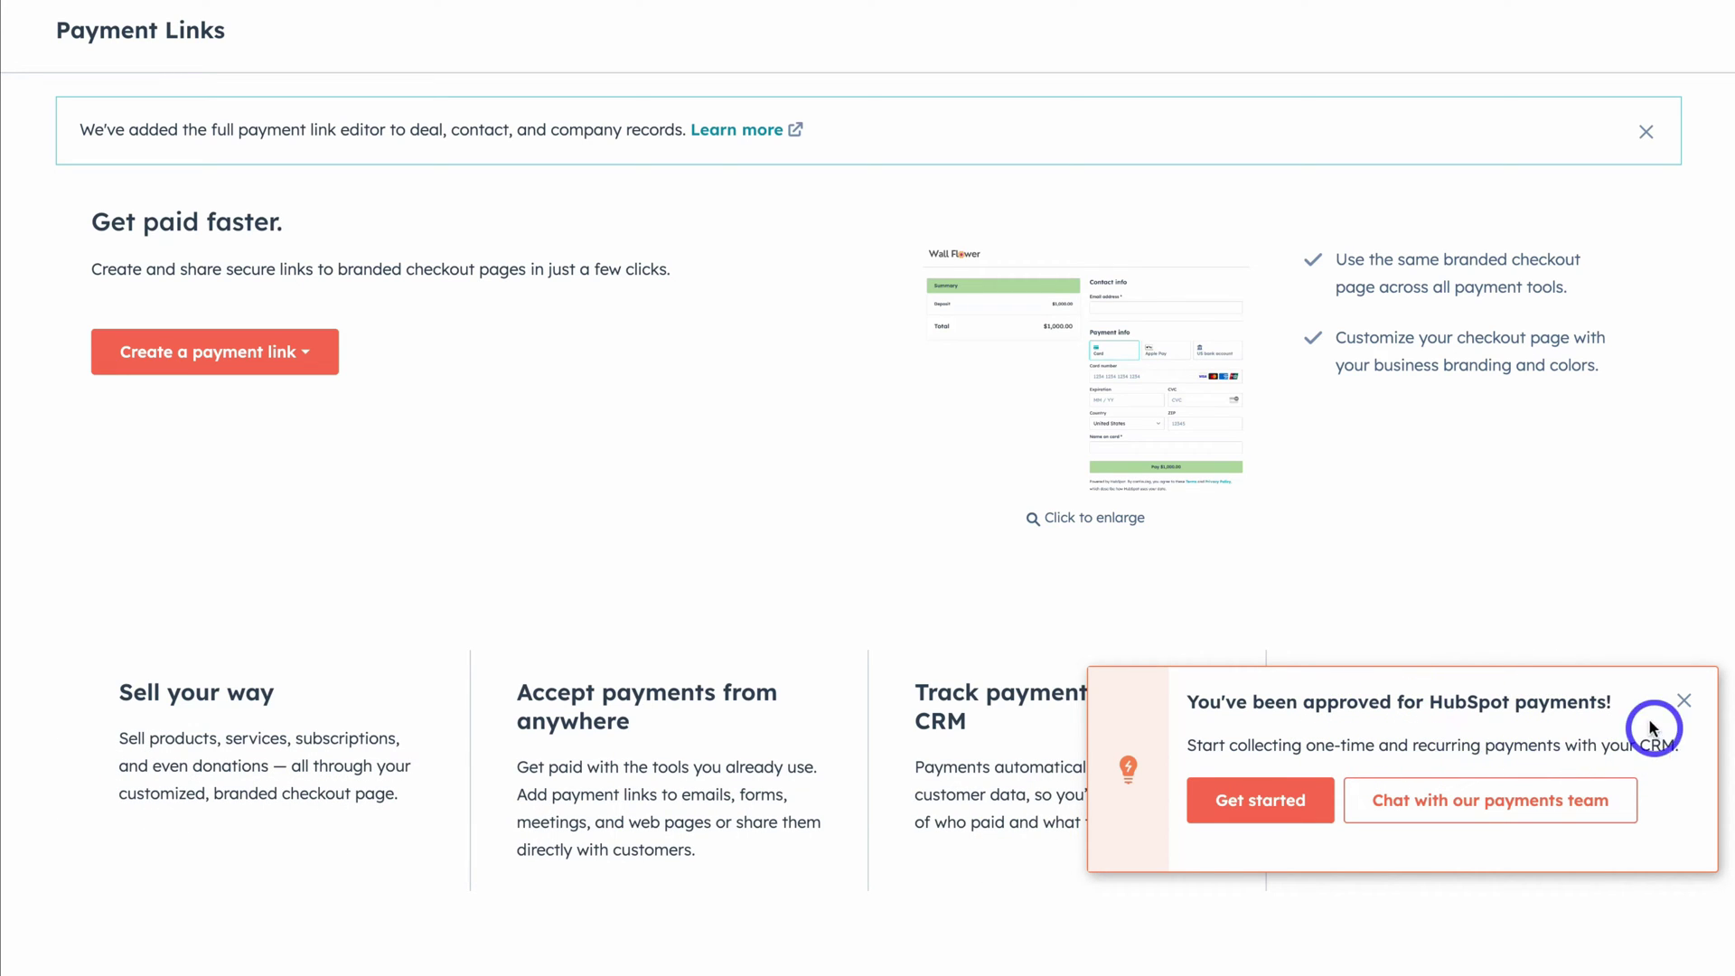
click(1680, 708)
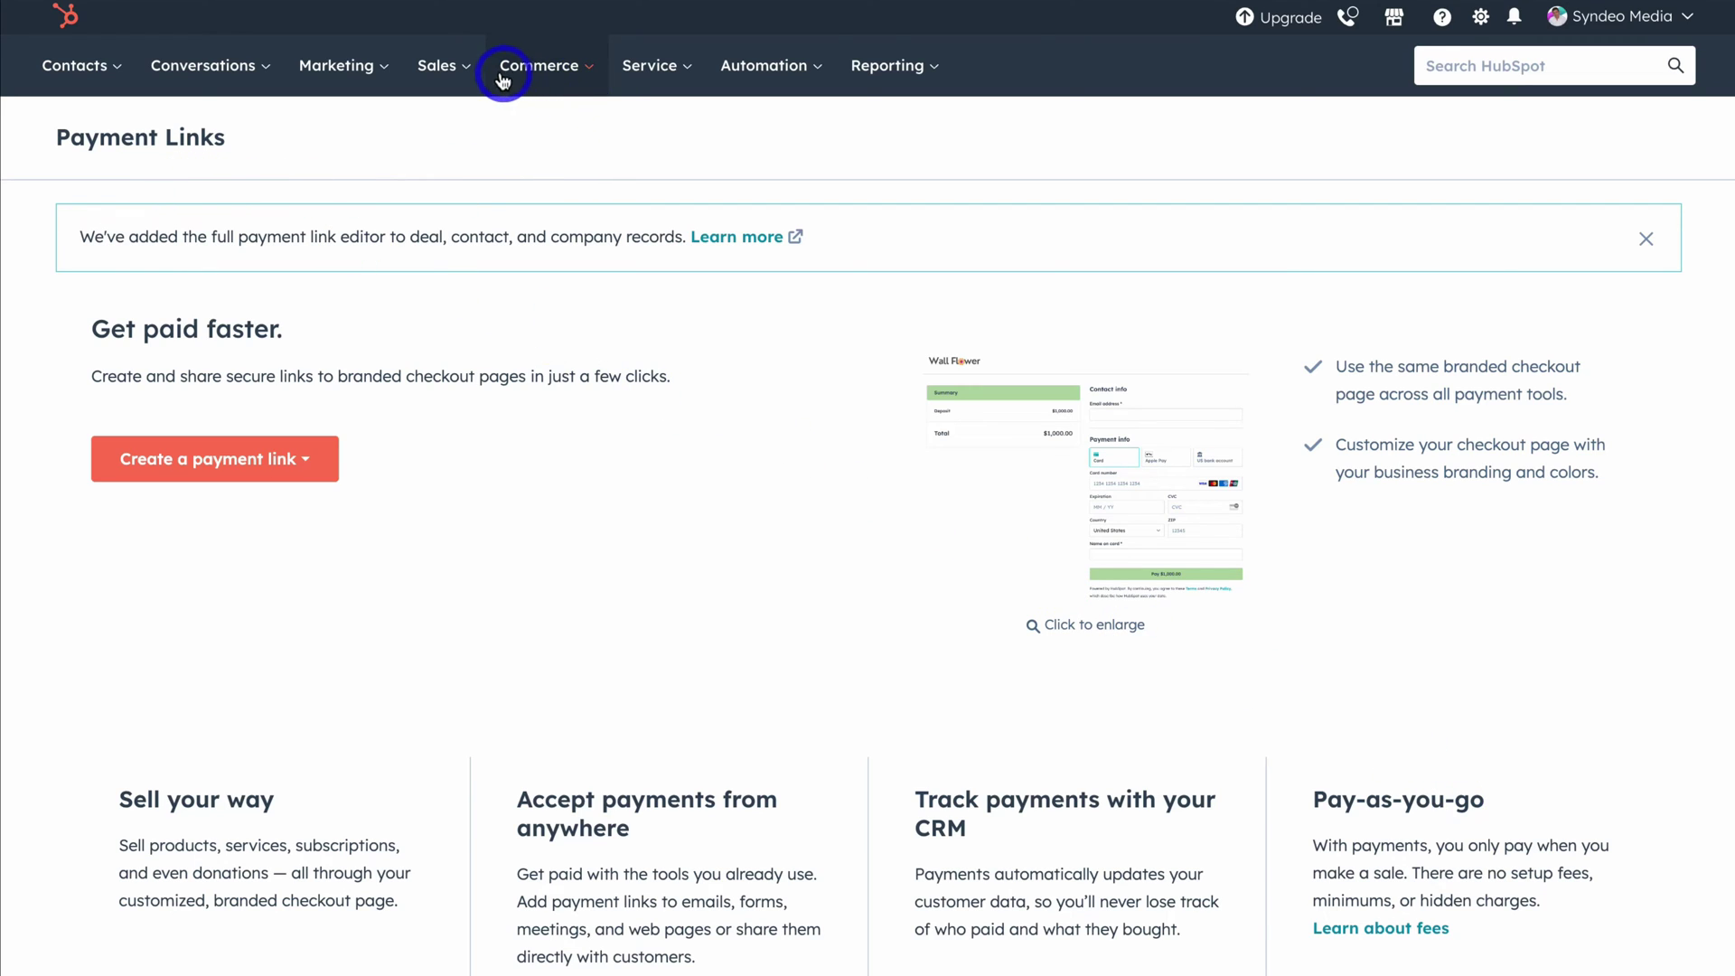
click(578, 74)
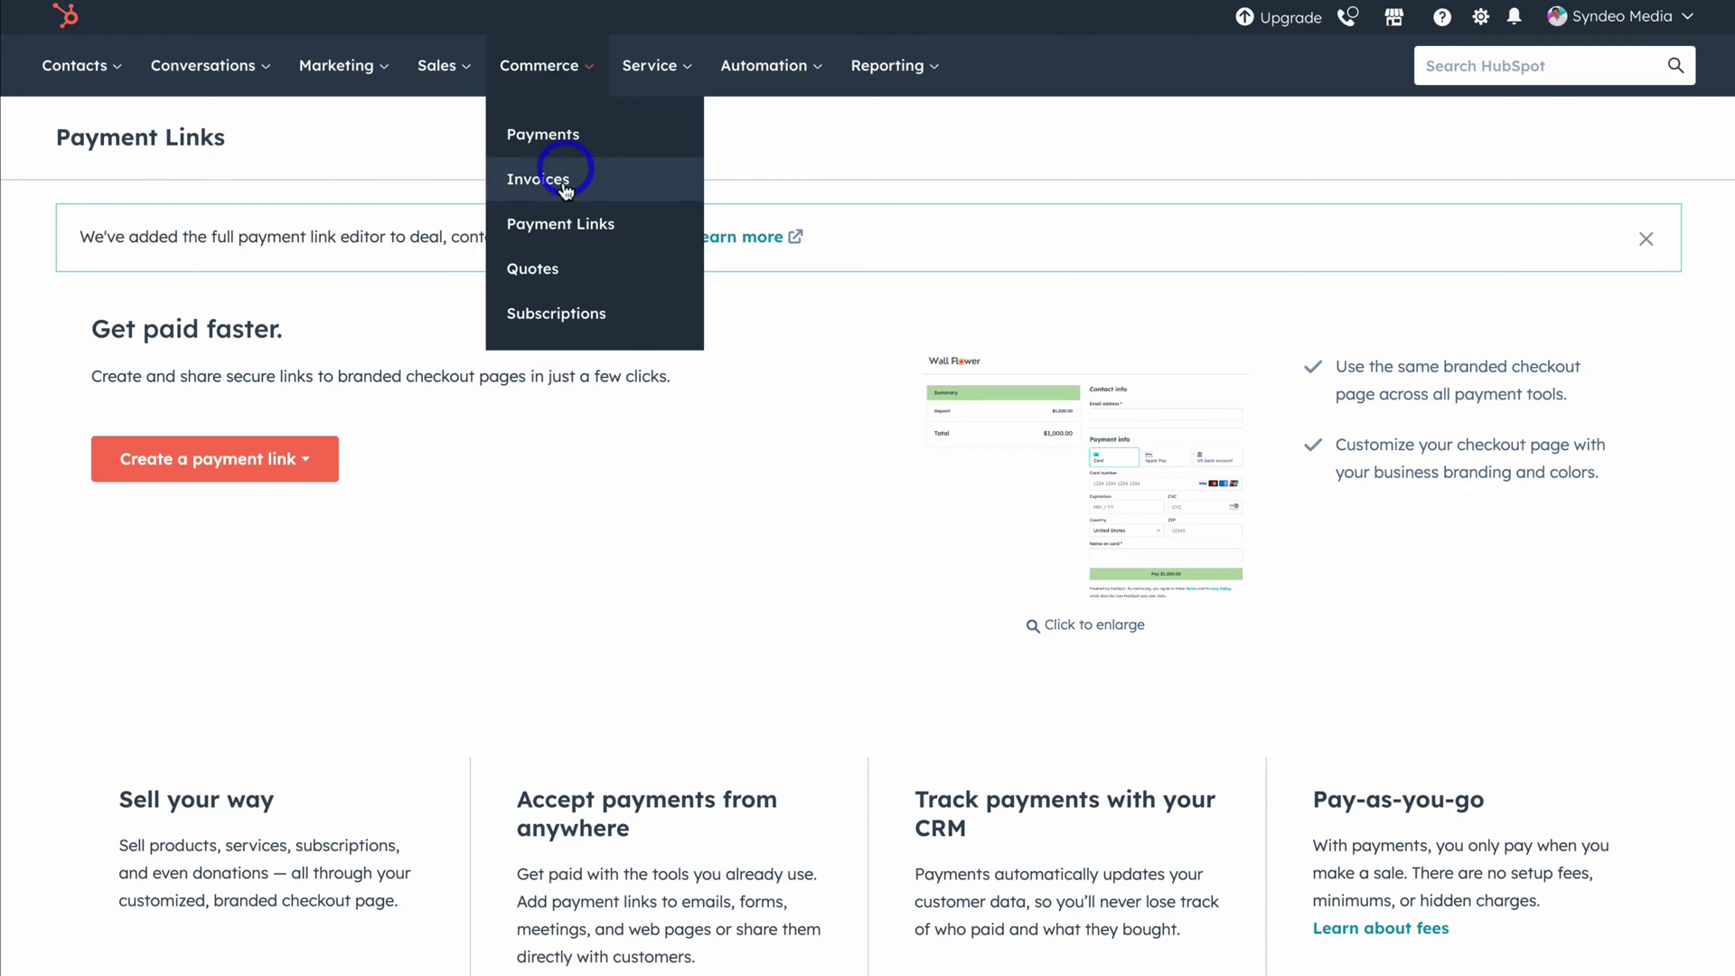
click(762, 328)
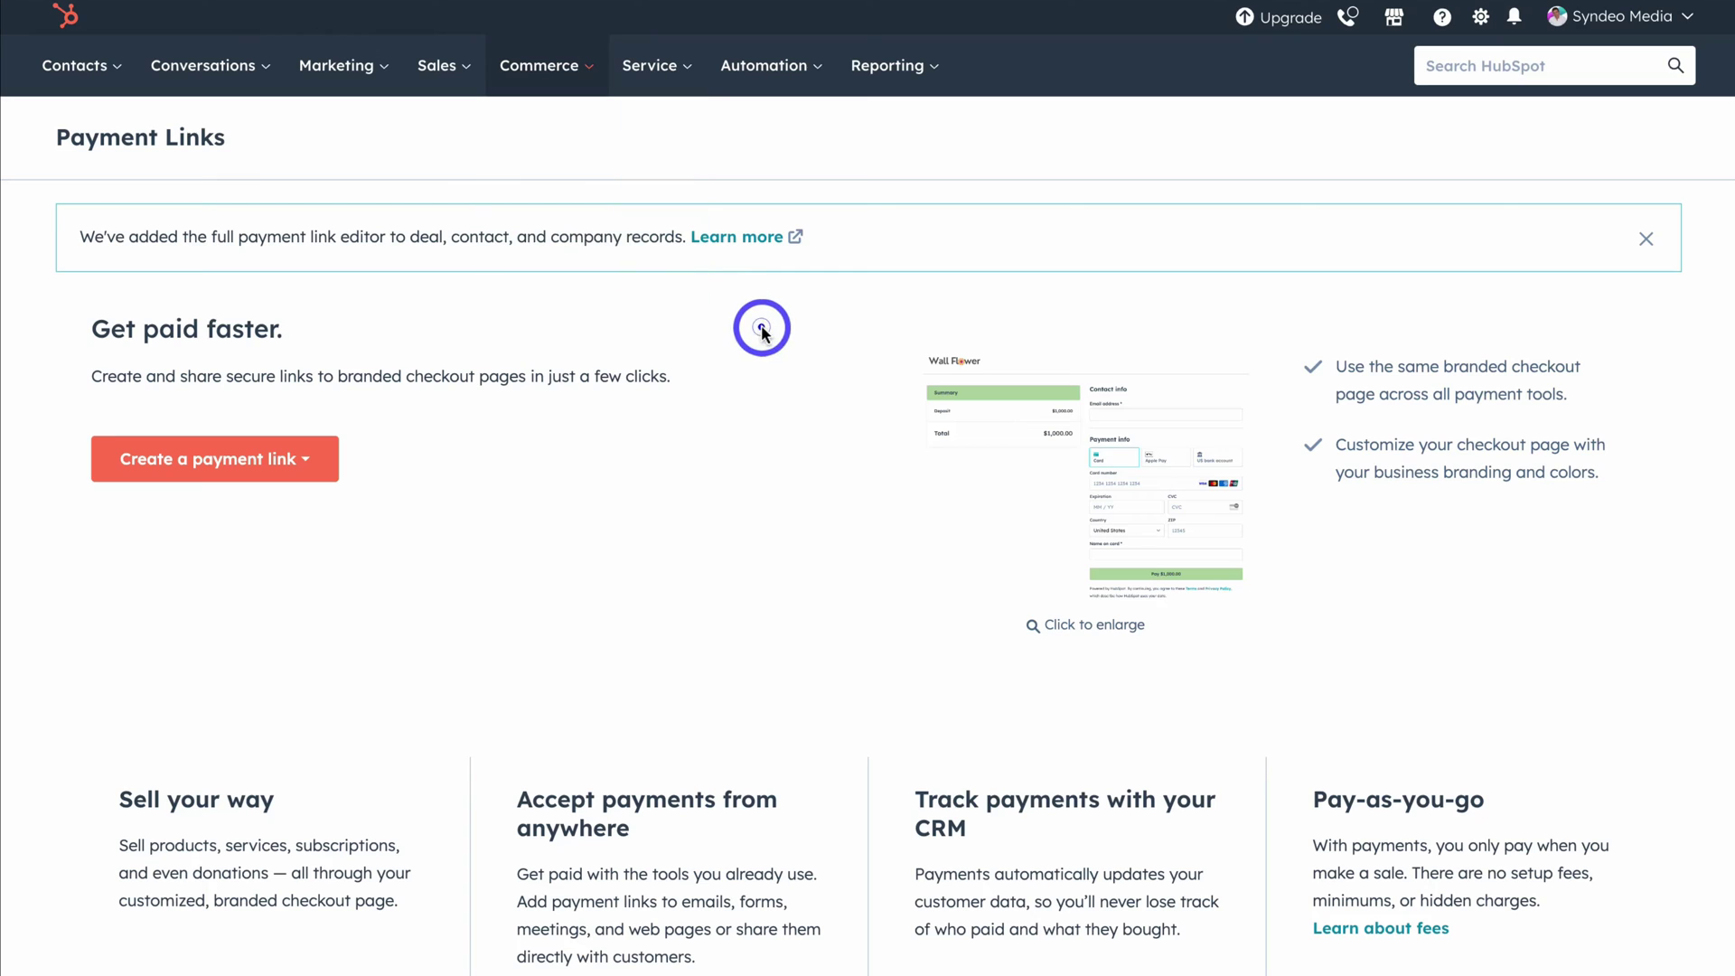
- Create a payment link from a template, picking Subscriptions and reviewing its $100.00/month preview
click(267, 479)
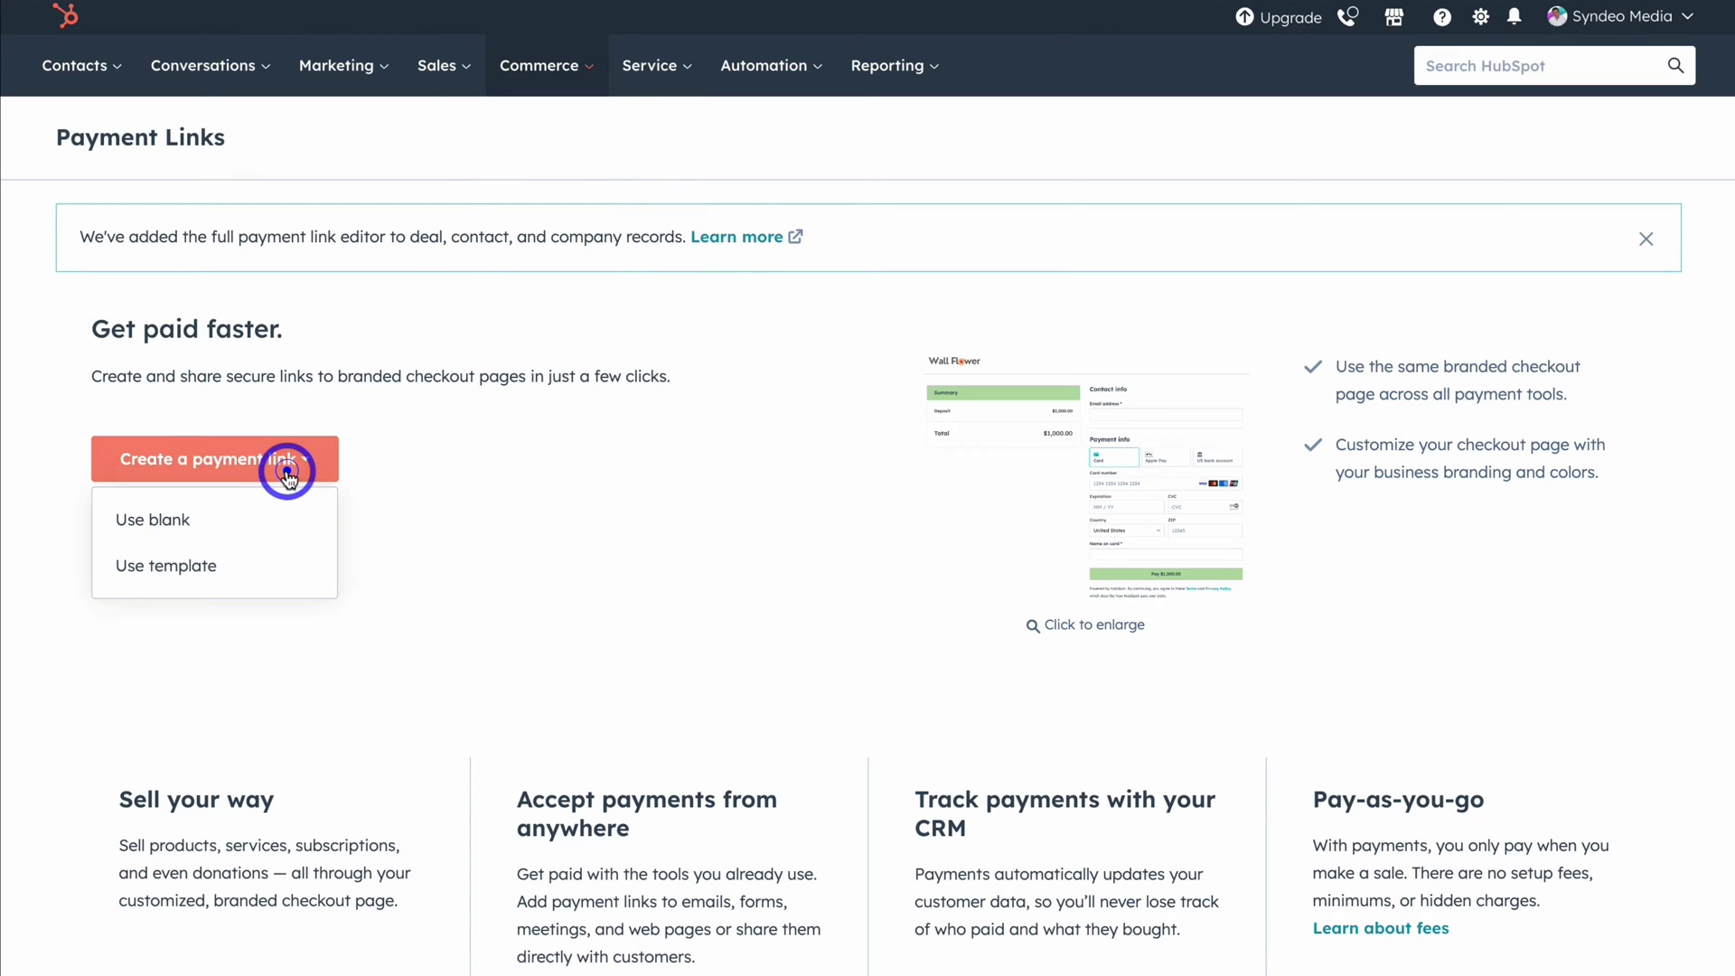
click(274, 578)
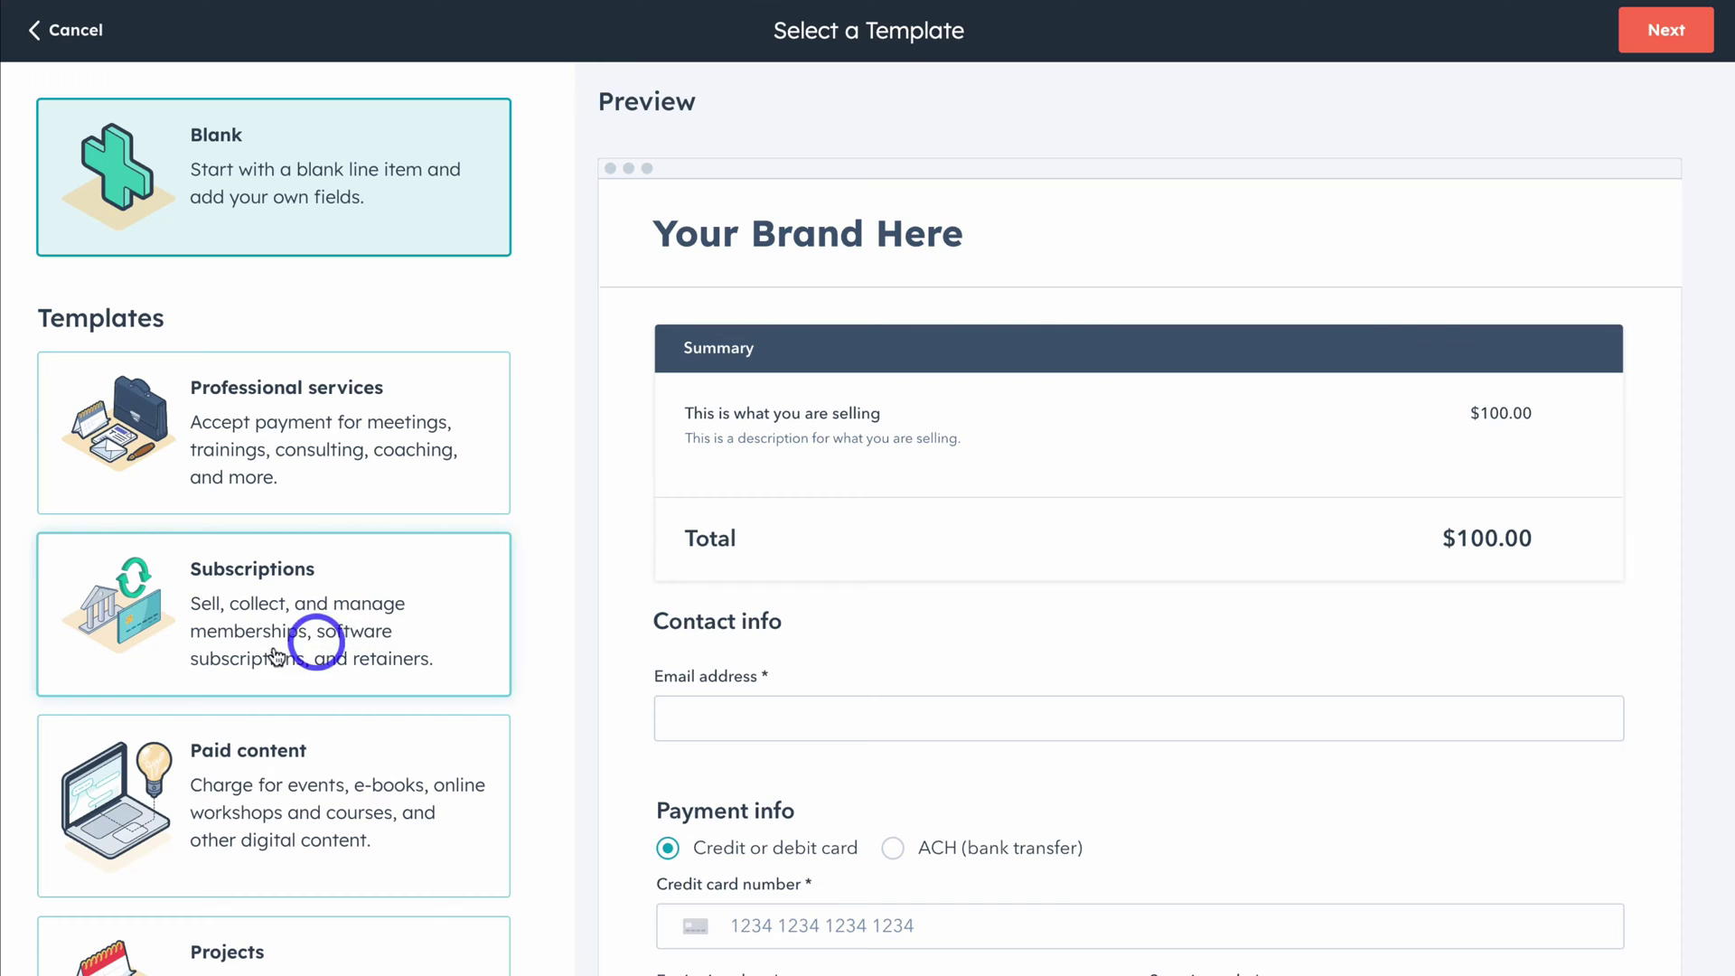
scroll(413, 673, down, 3)
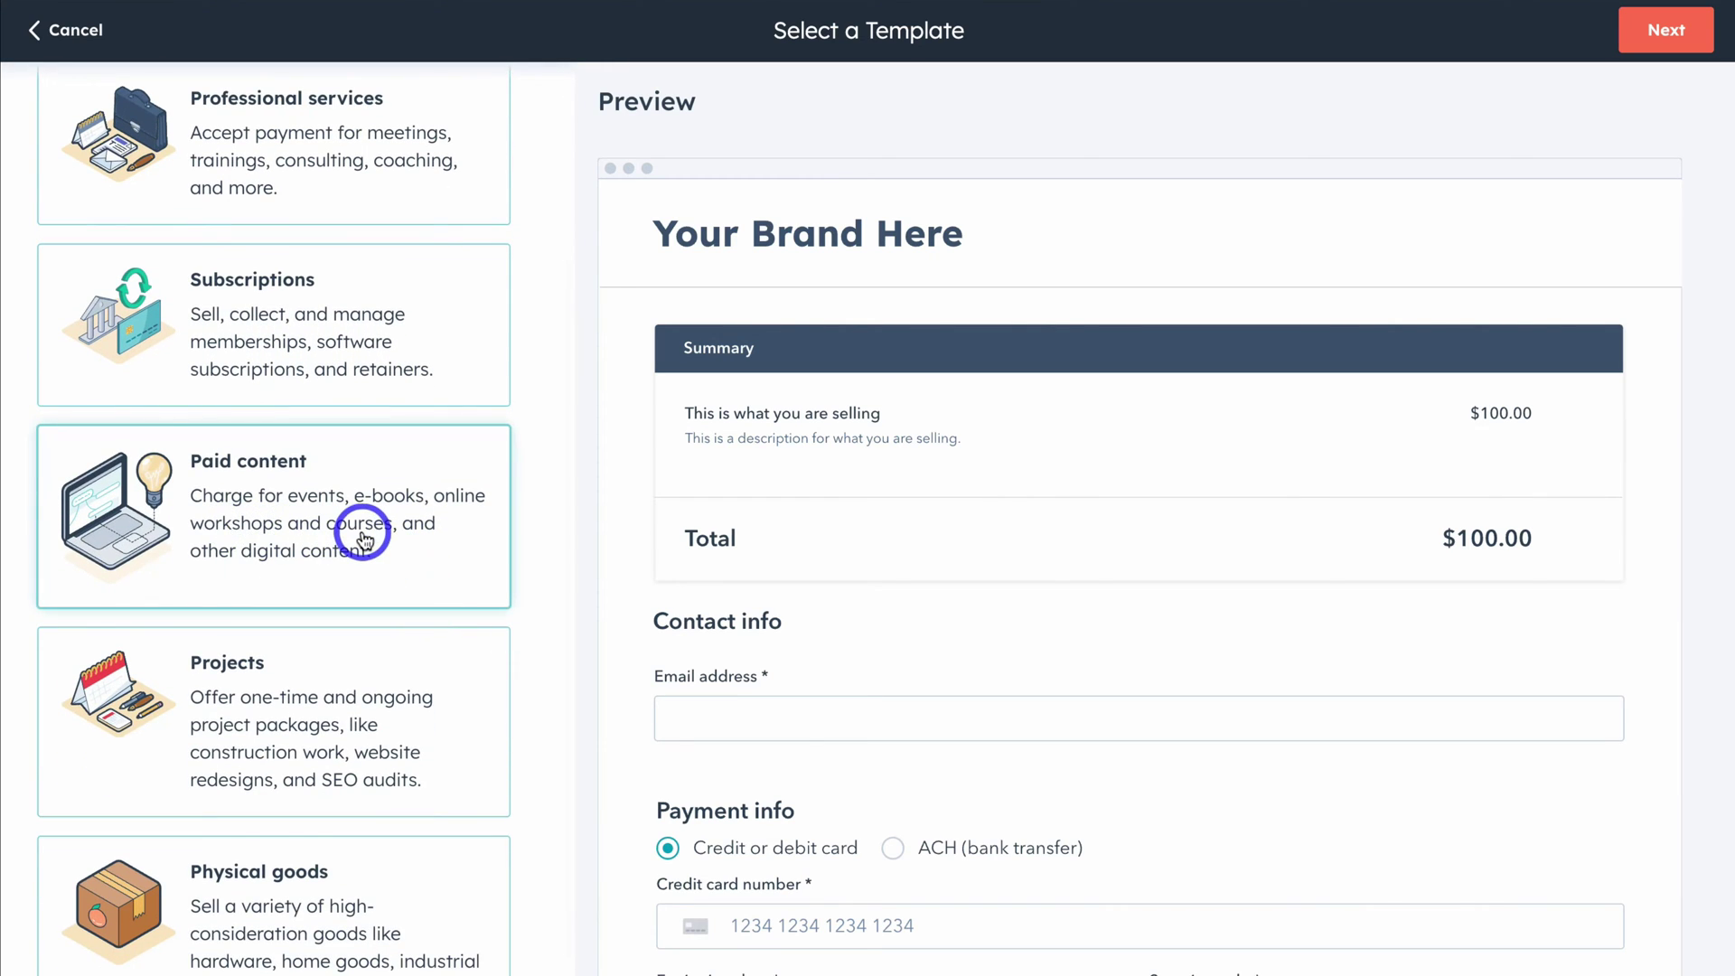
scroll(275, 534, down, 2)
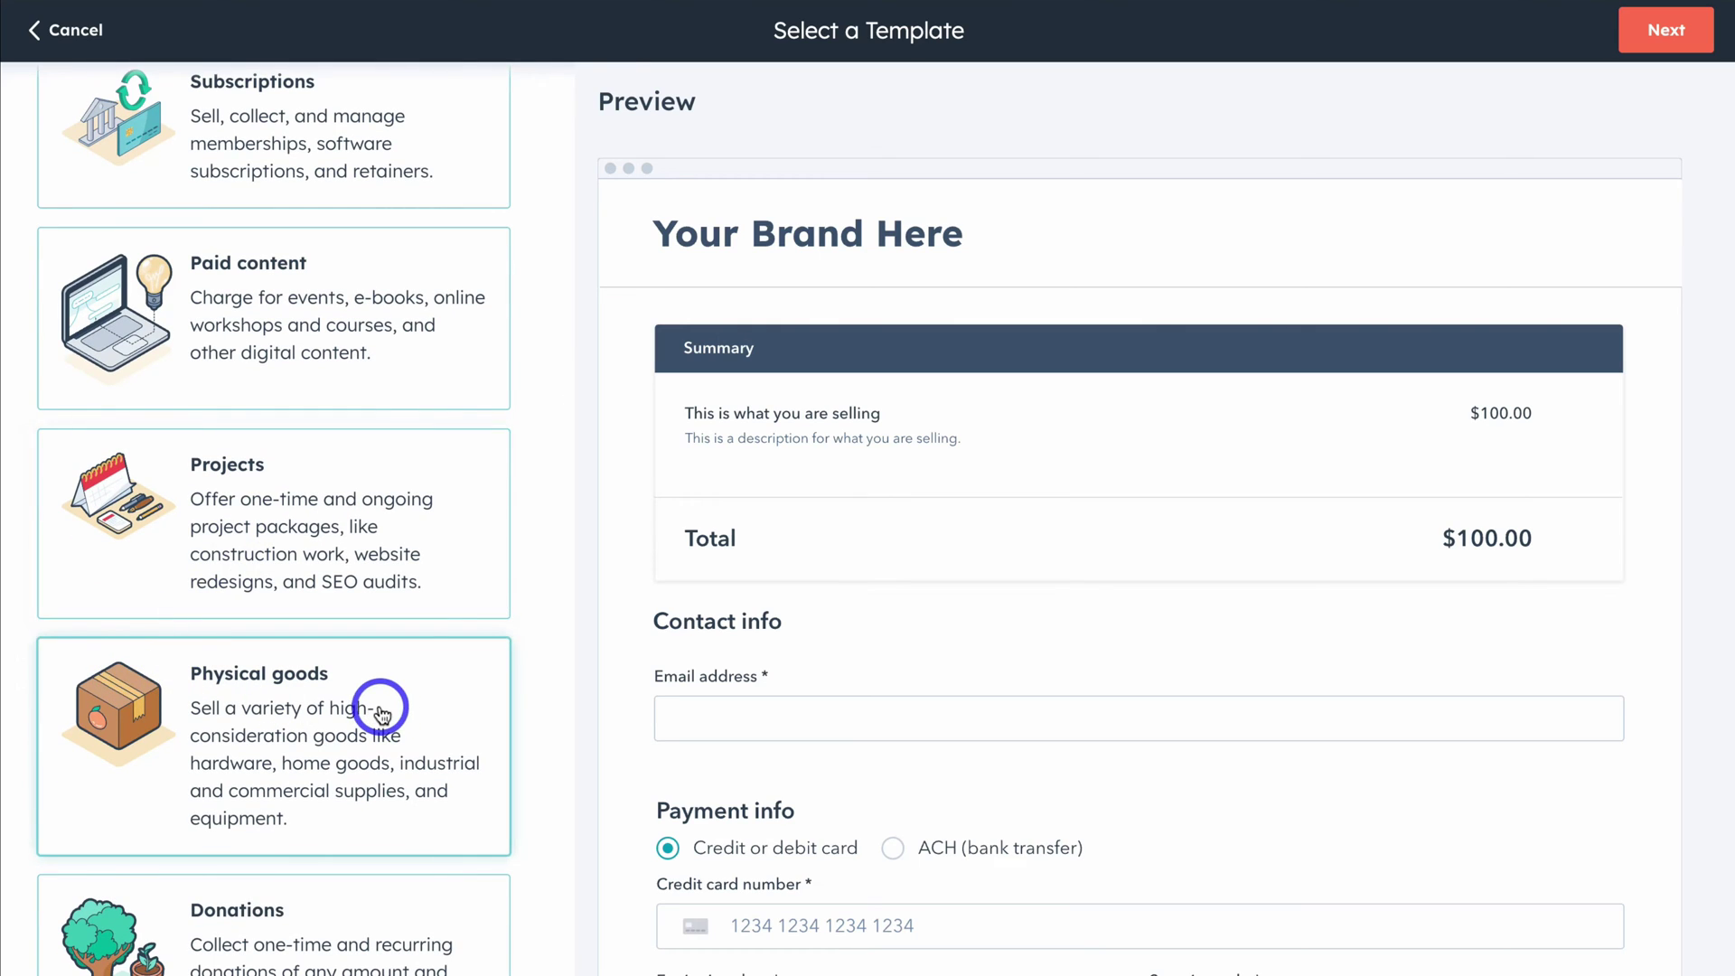
scroll(375, 741, up, 5)
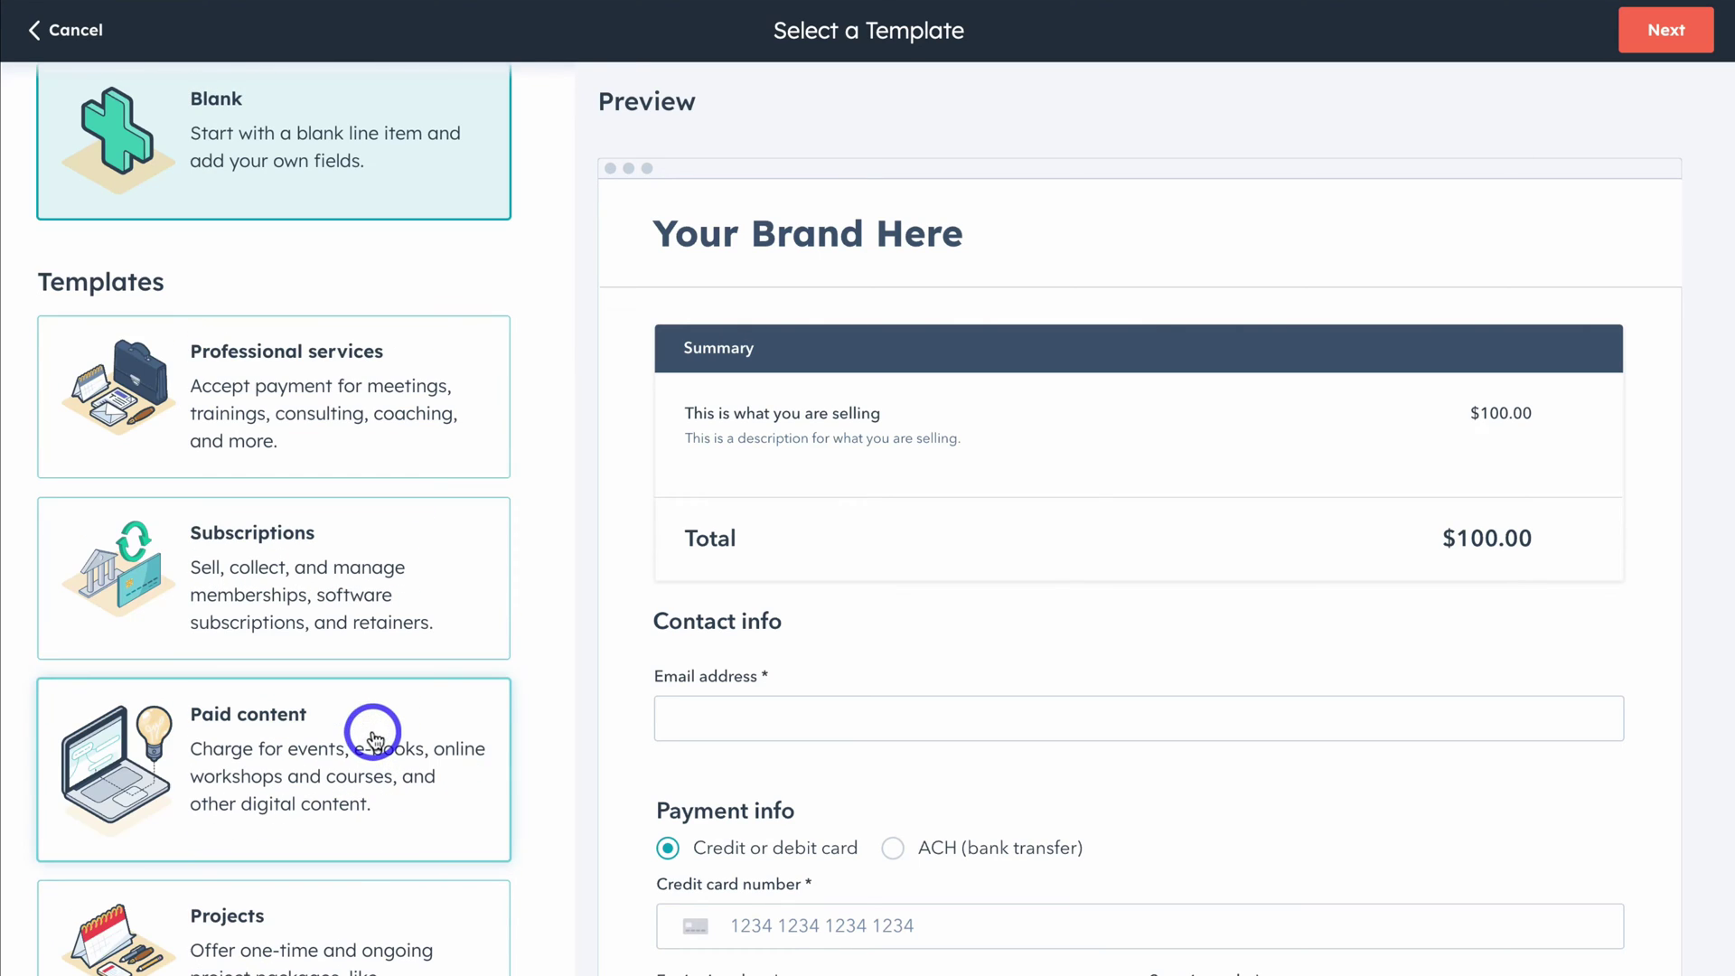
click(389, 594)
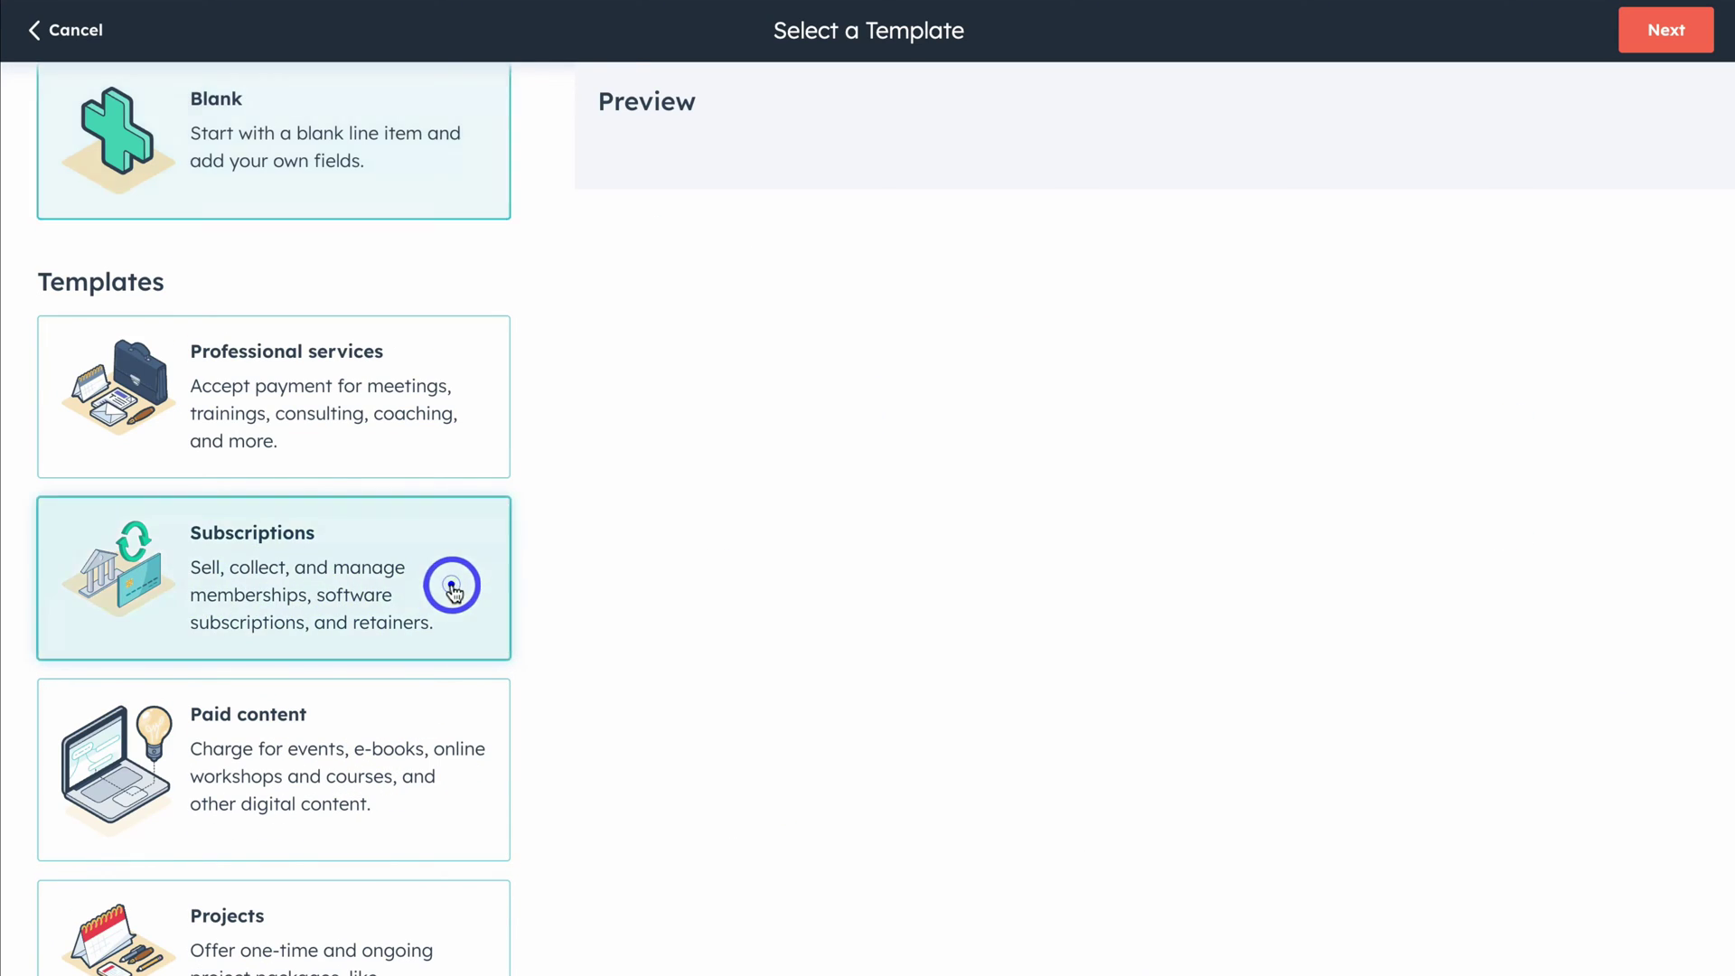
scroll(876, 608, down, 1)
scroll(876, 608, down, 4)
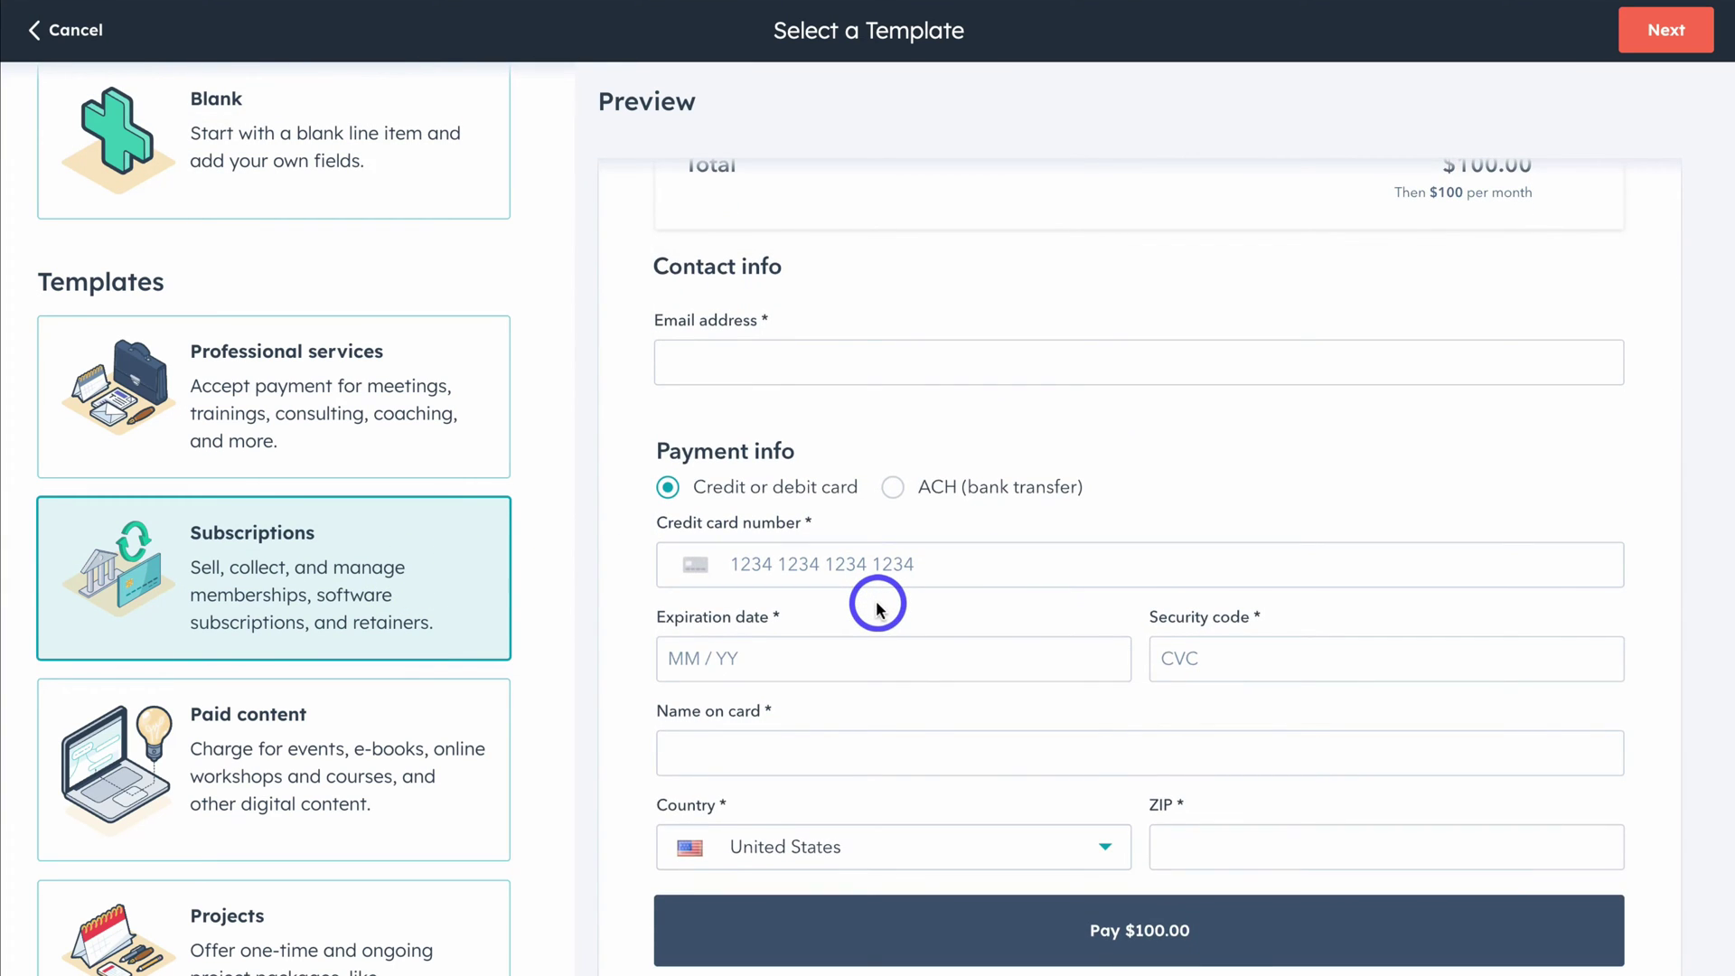
scroll(876, 608, up, 5)
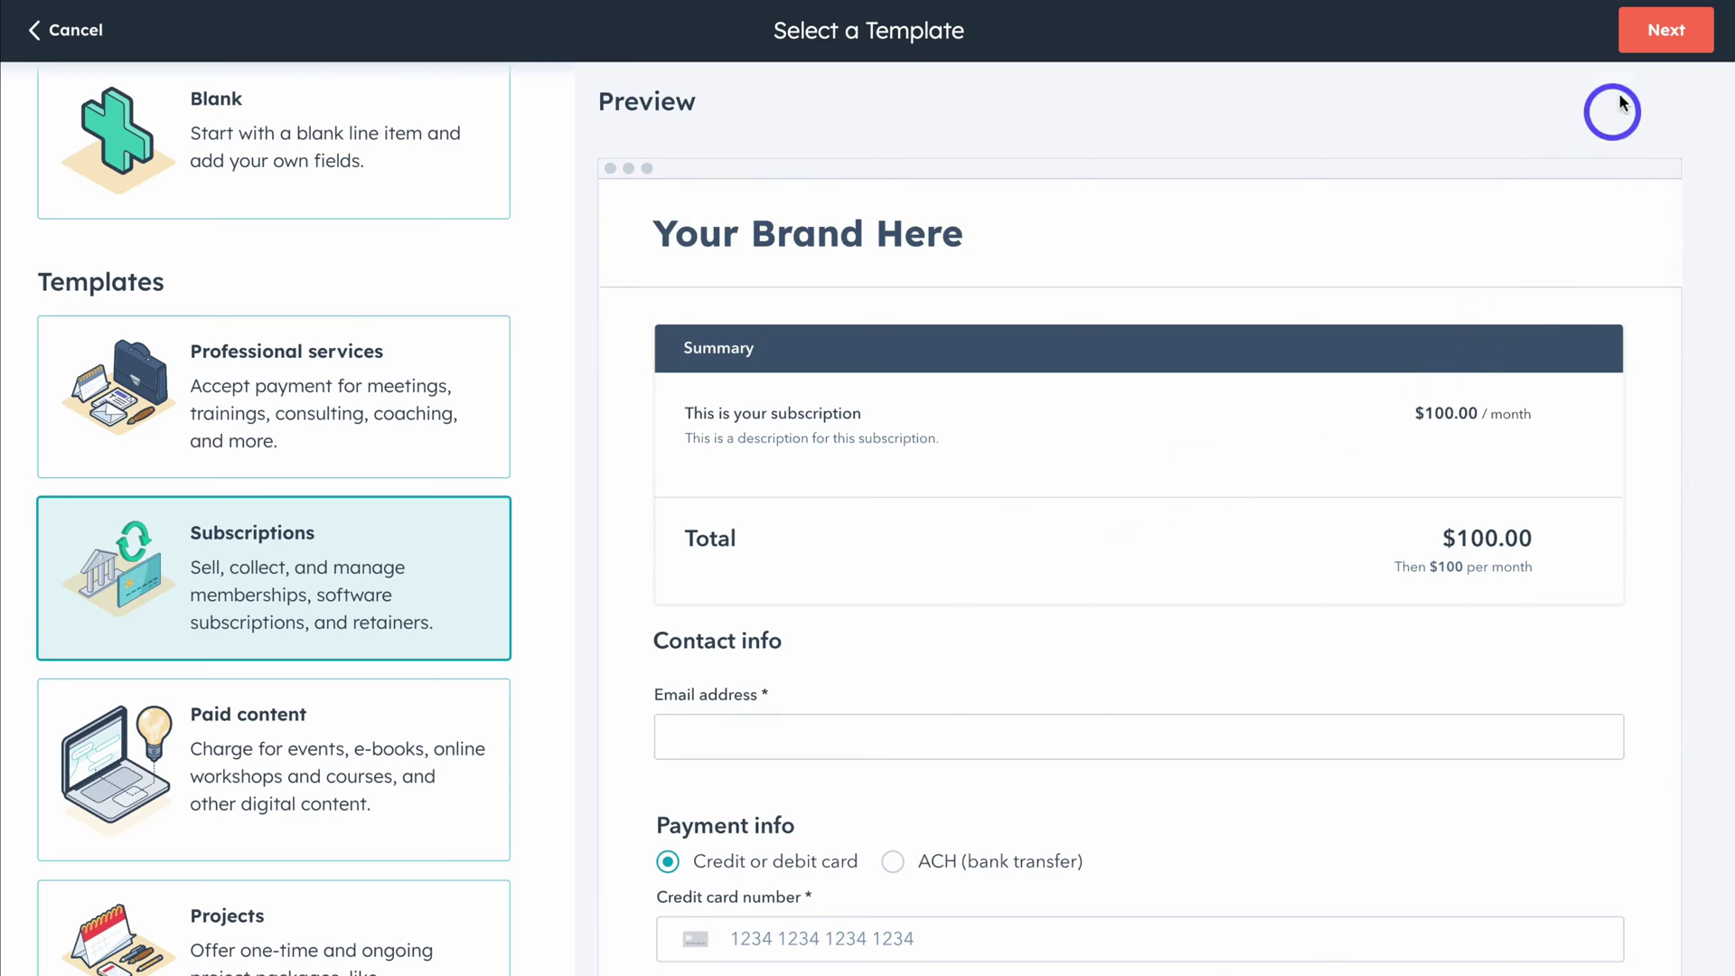
- Name the line item 'Monthly Strategy Sessions', describe it as a monthly 1-hour session, price 199
click(1645, 50)
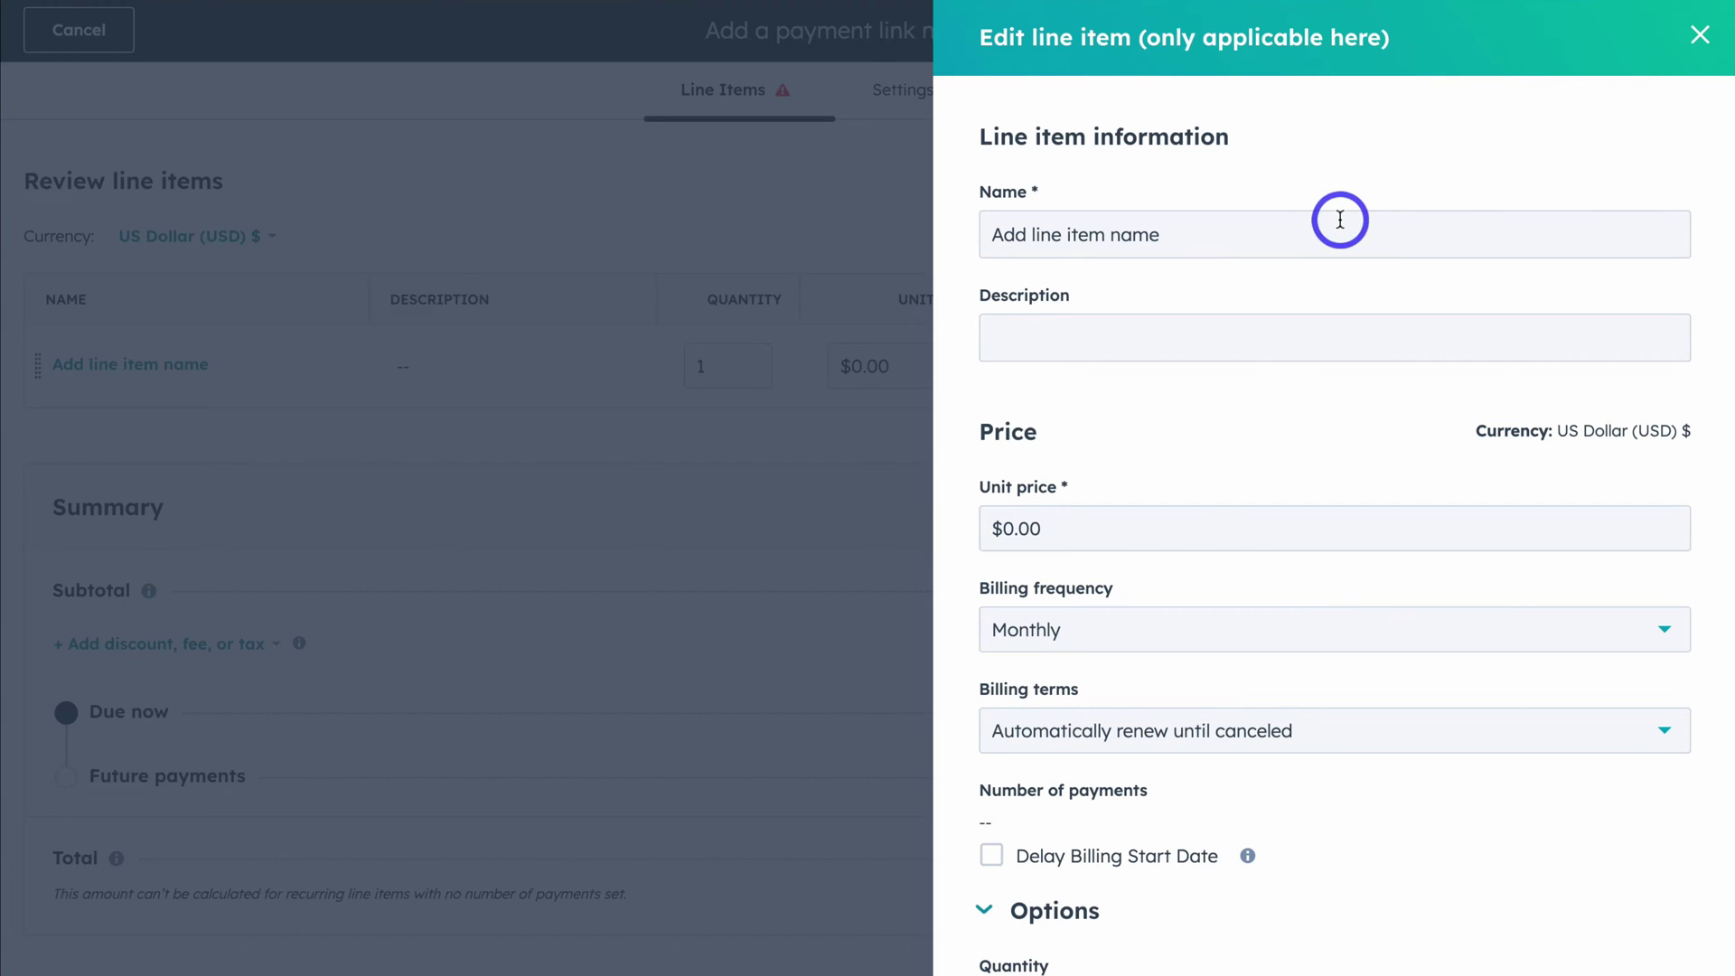
click(1230, 233)
text(Monthly Strategy Sessions)
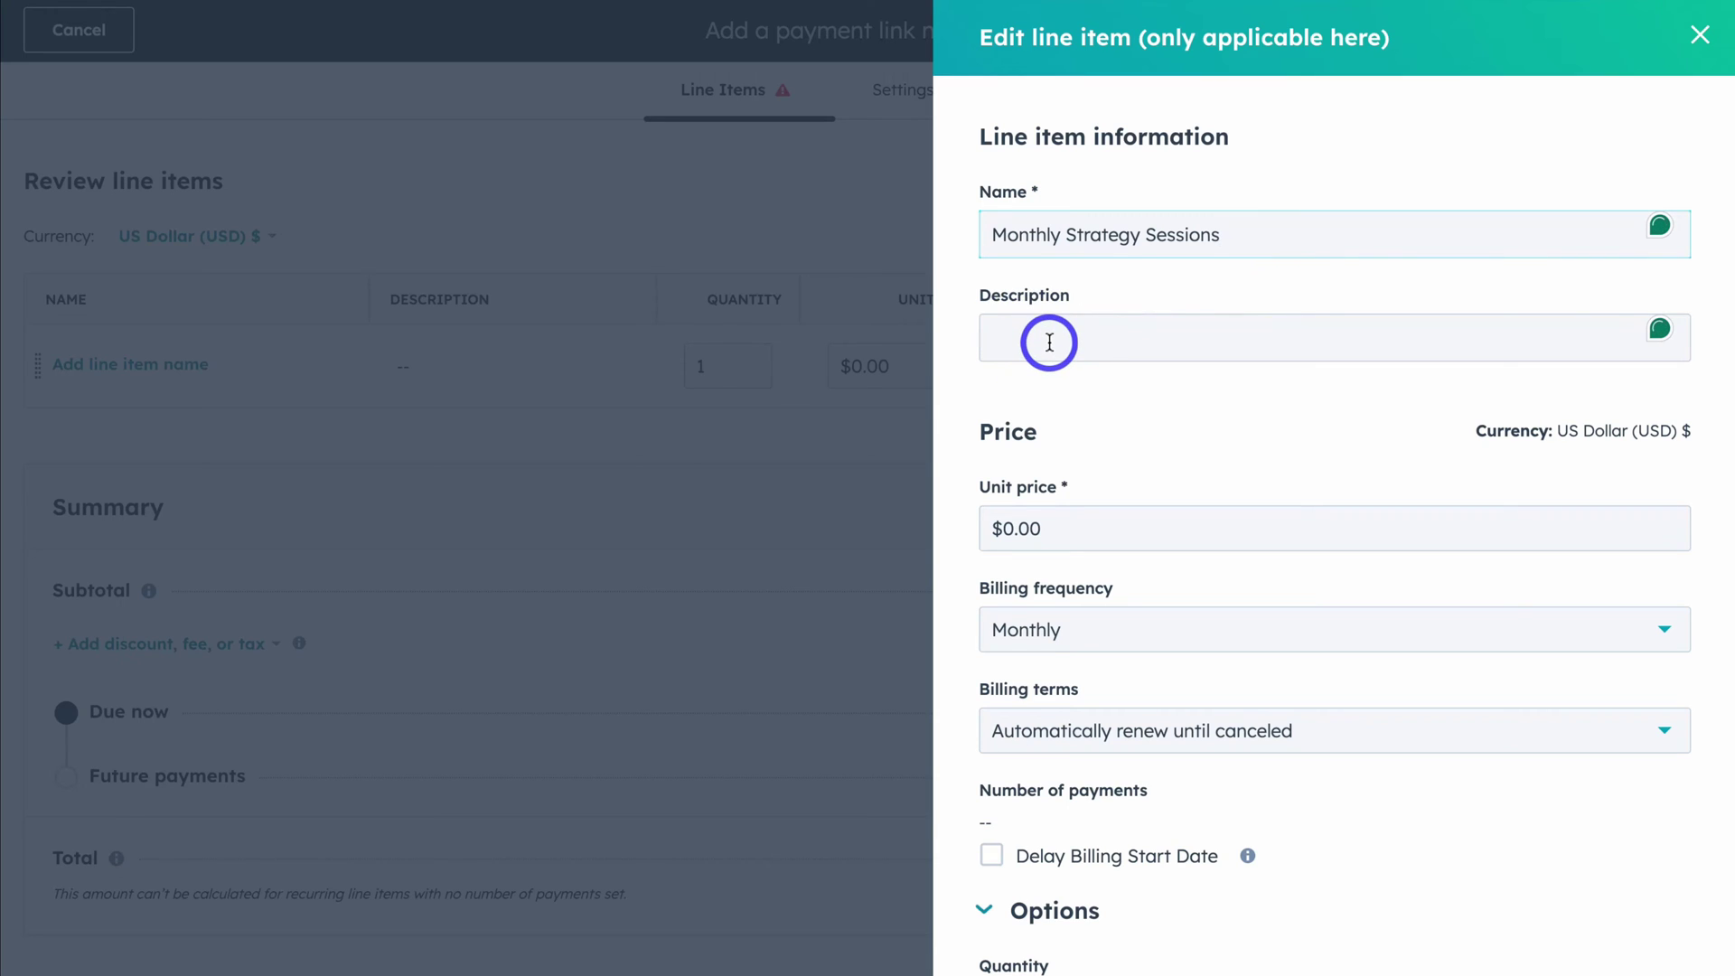
text(This is a monthly 1-hour strategy session.)
click(1051, 541)
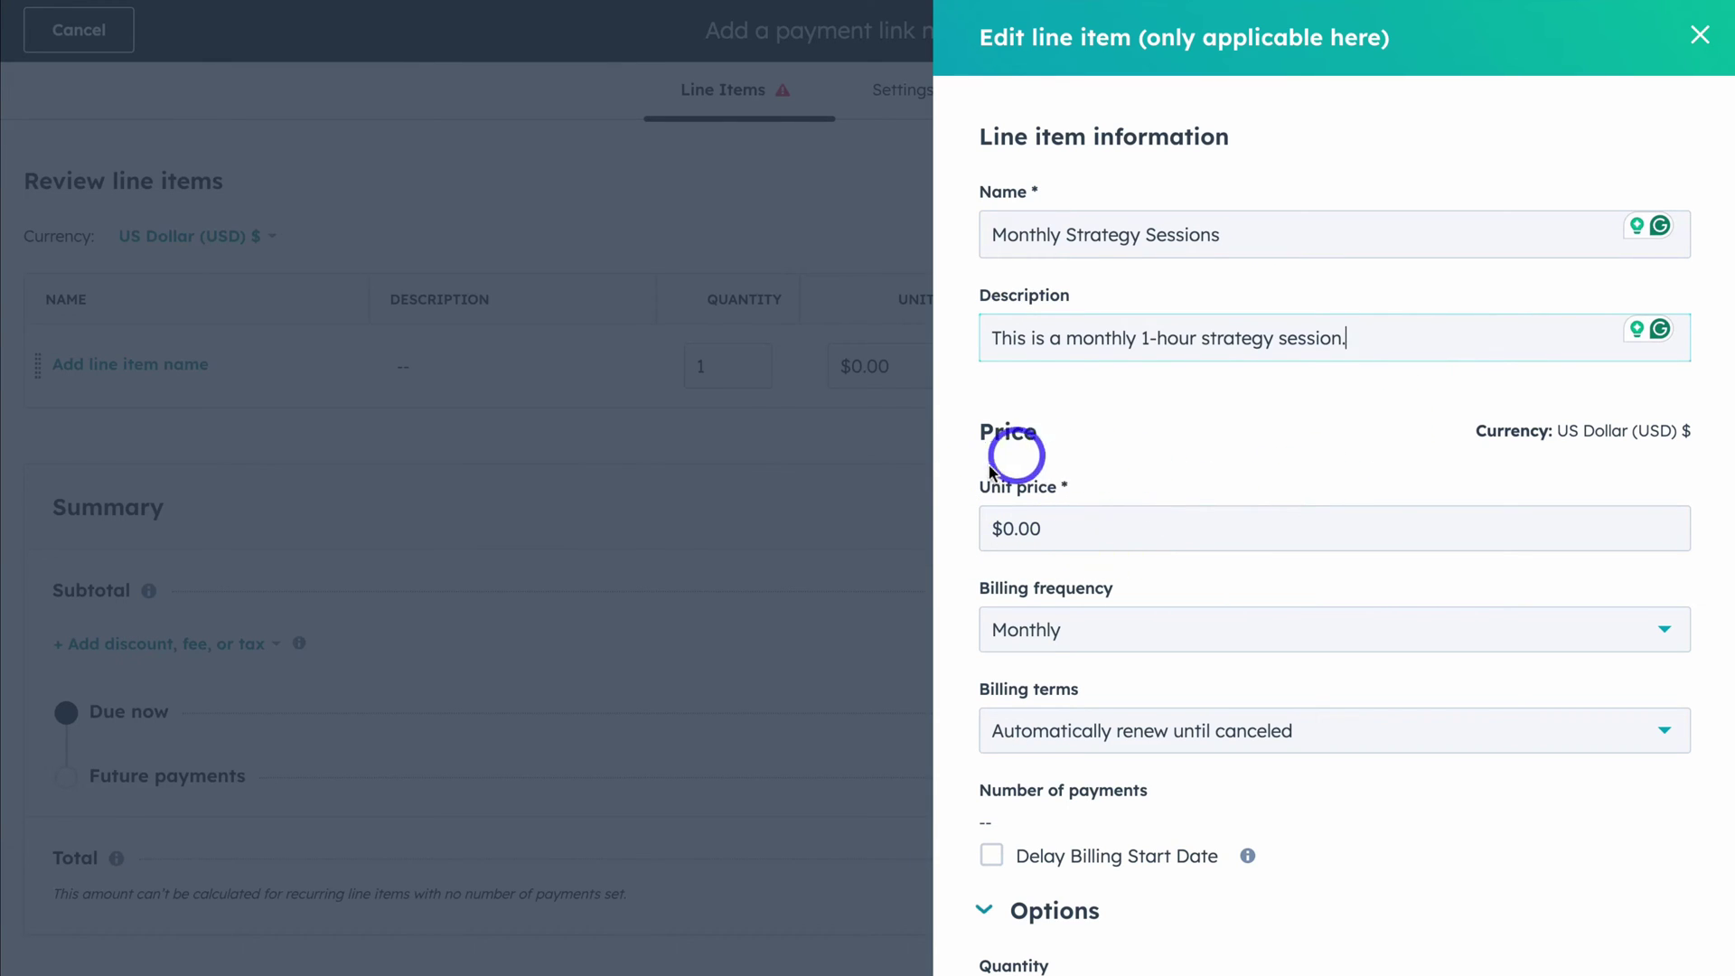
click(1062, 528)
text(199)
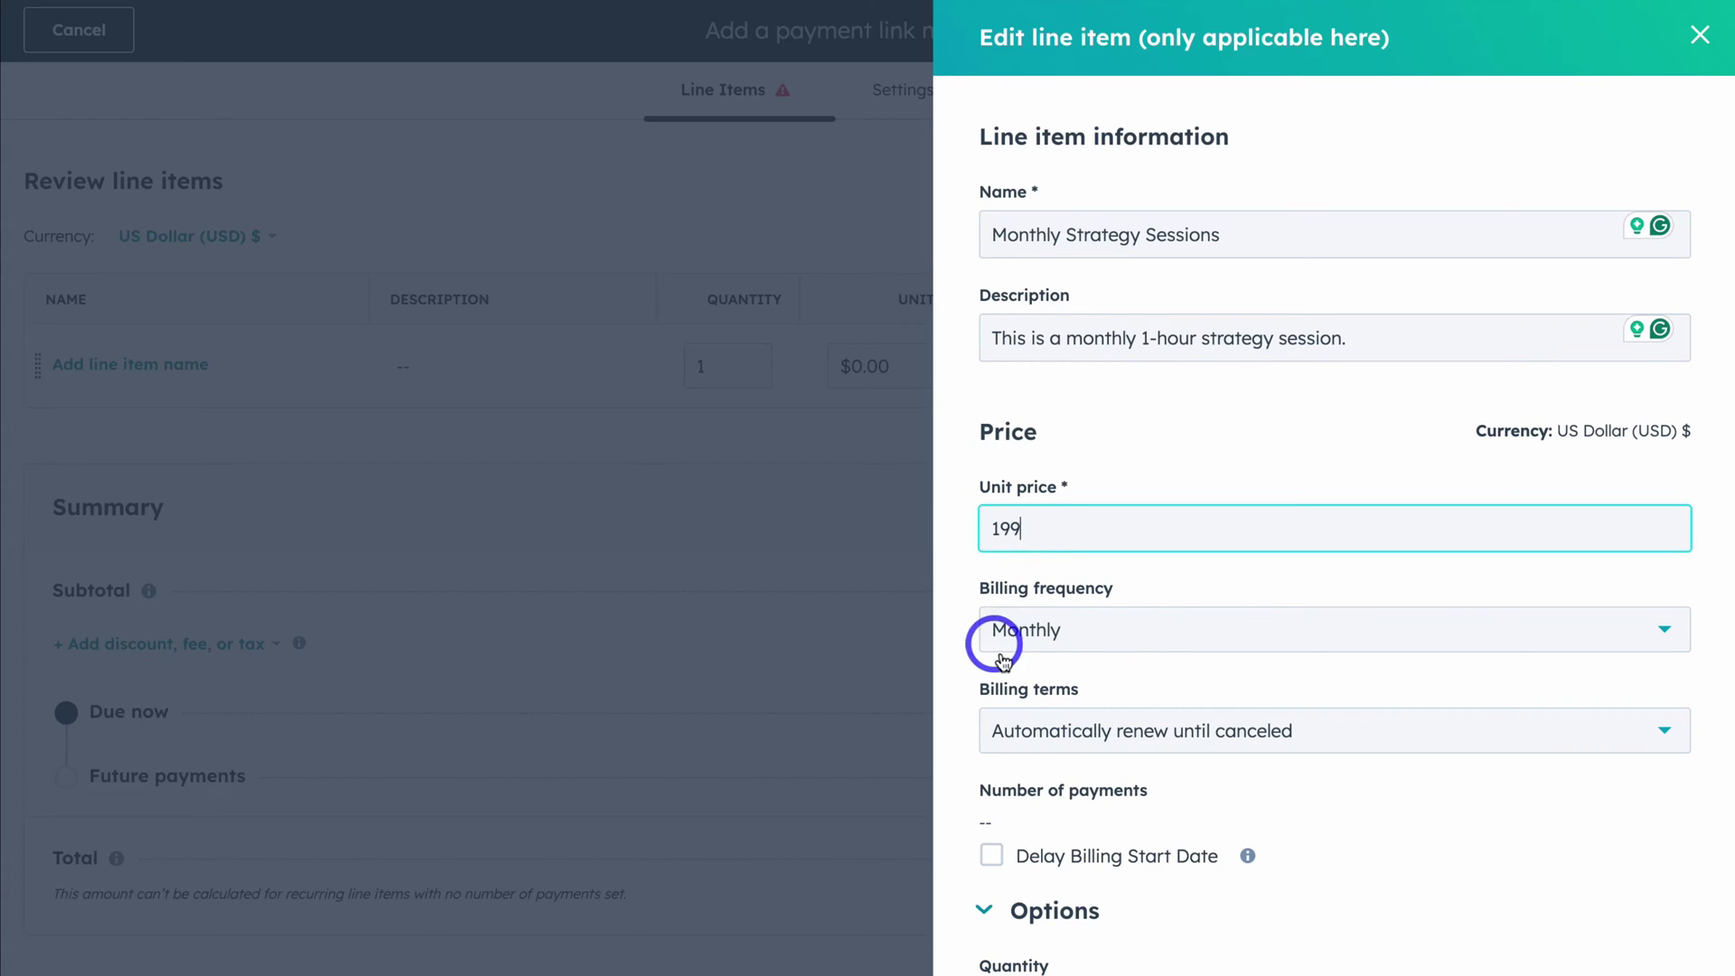
- Keep monthly billing renewing until canceled, adjust the quantity, and save the line item
scroll(1165, 636, down, 2)
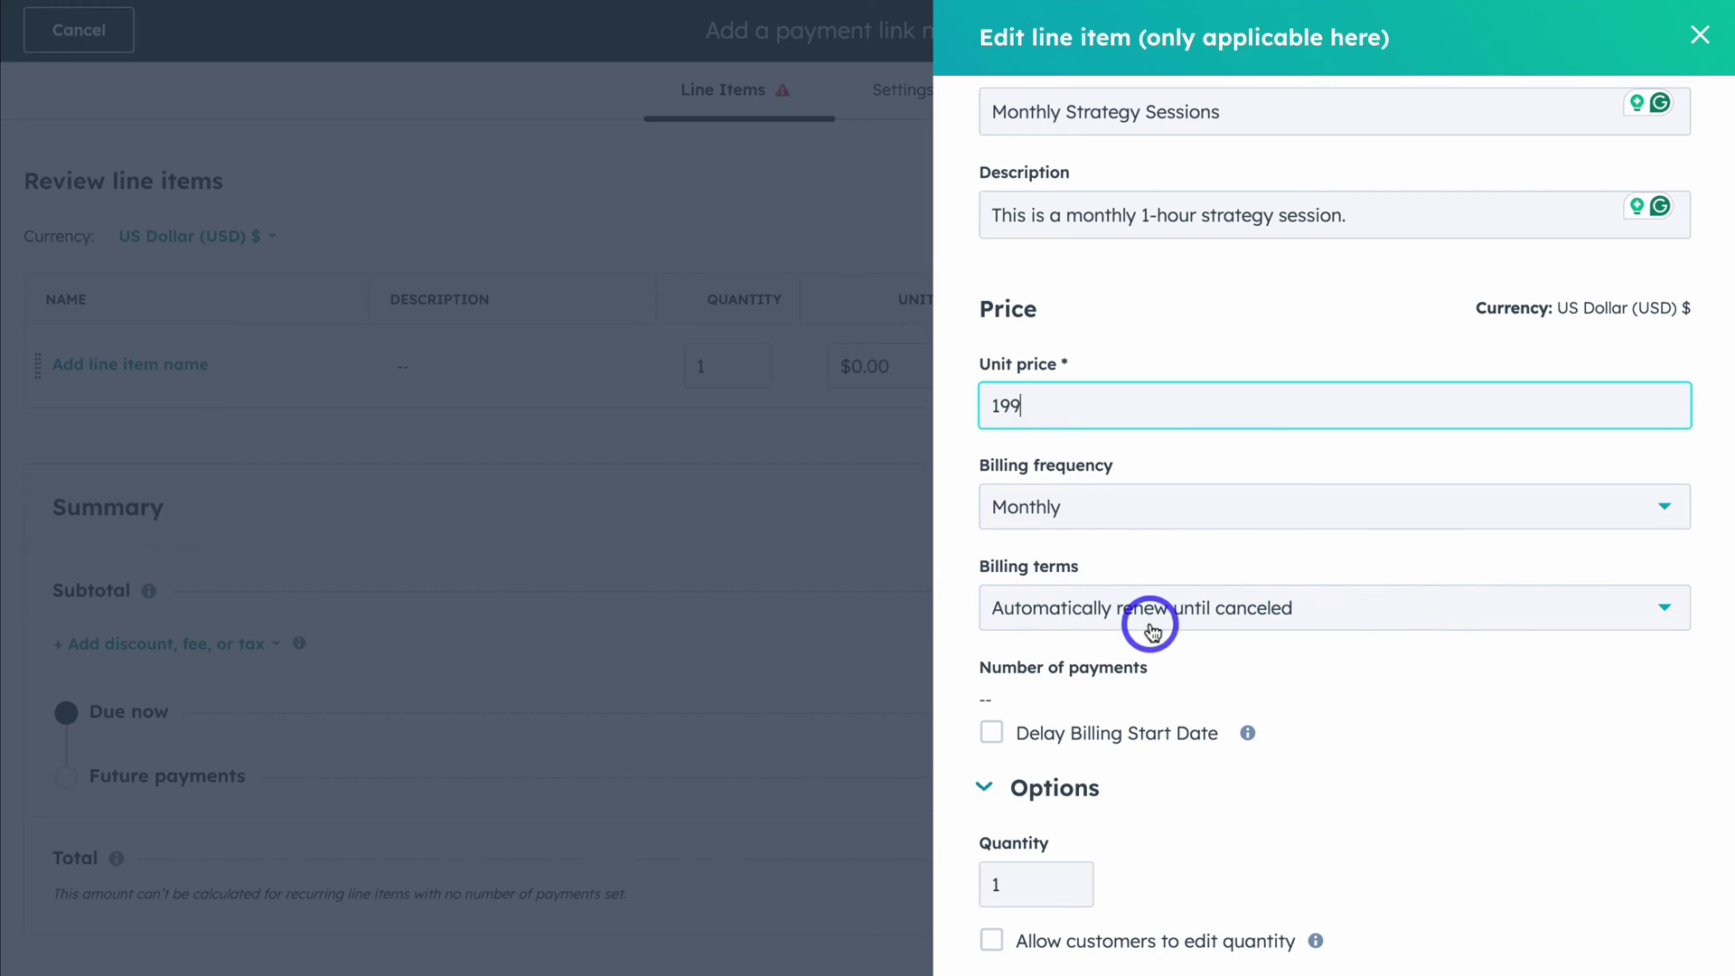
click(1409, 607)
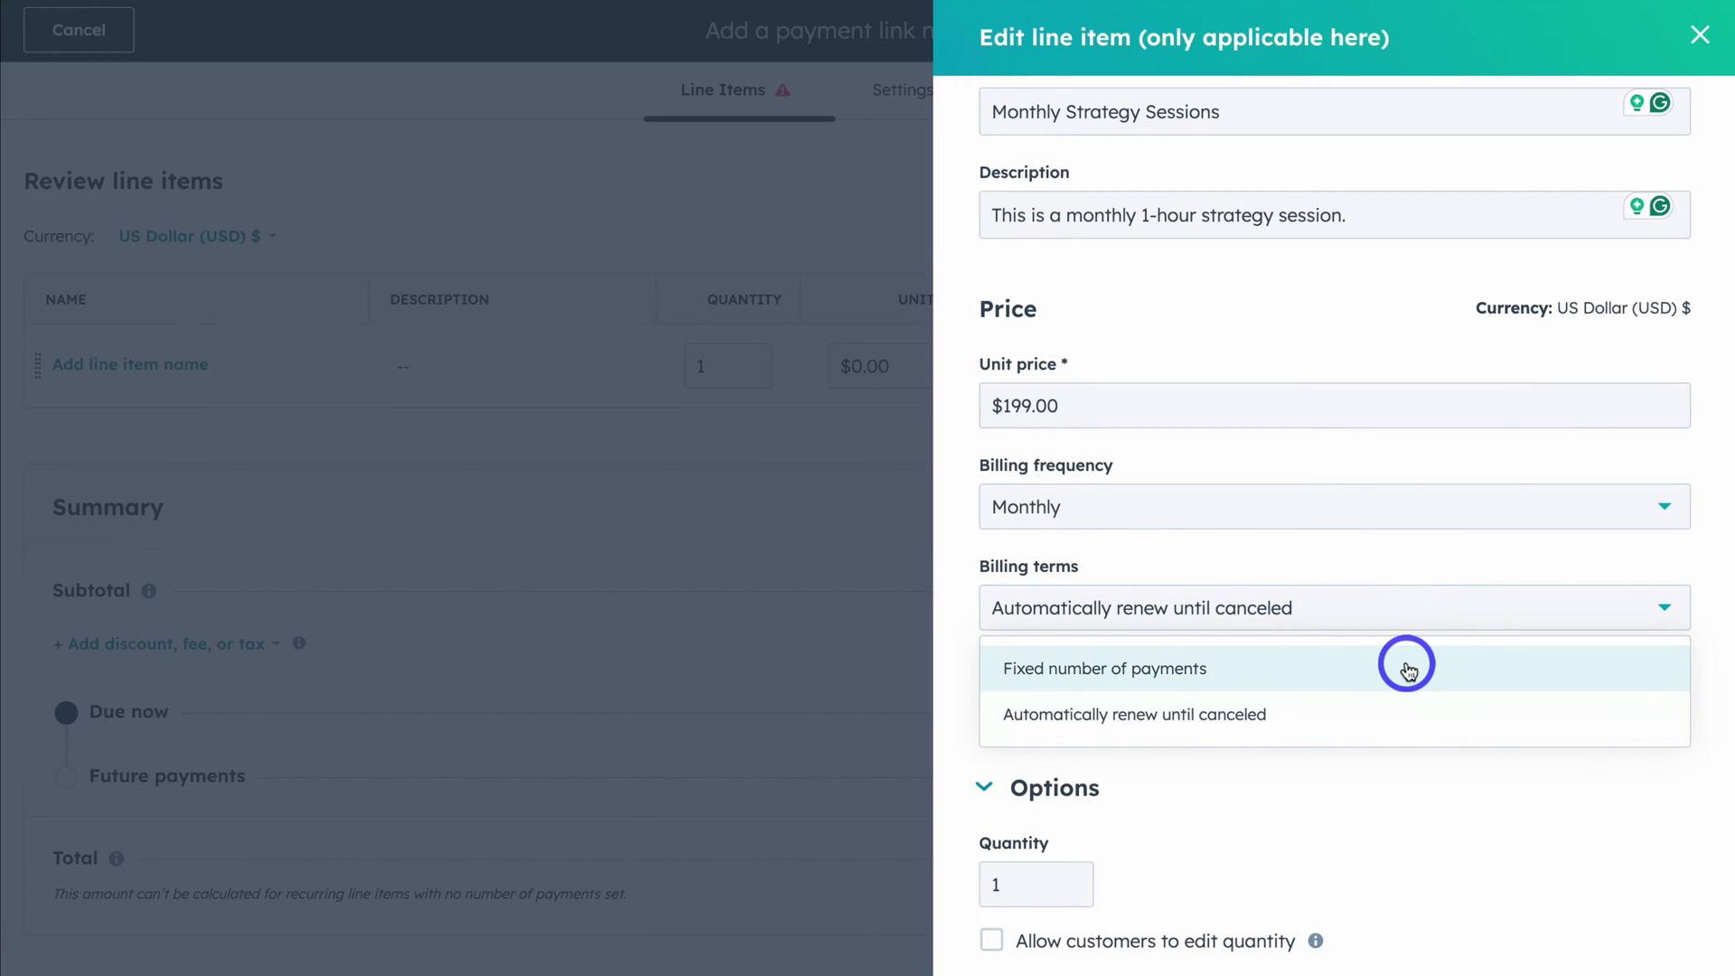
click(1367, 546)
scroll(1364, 535, down, 2)
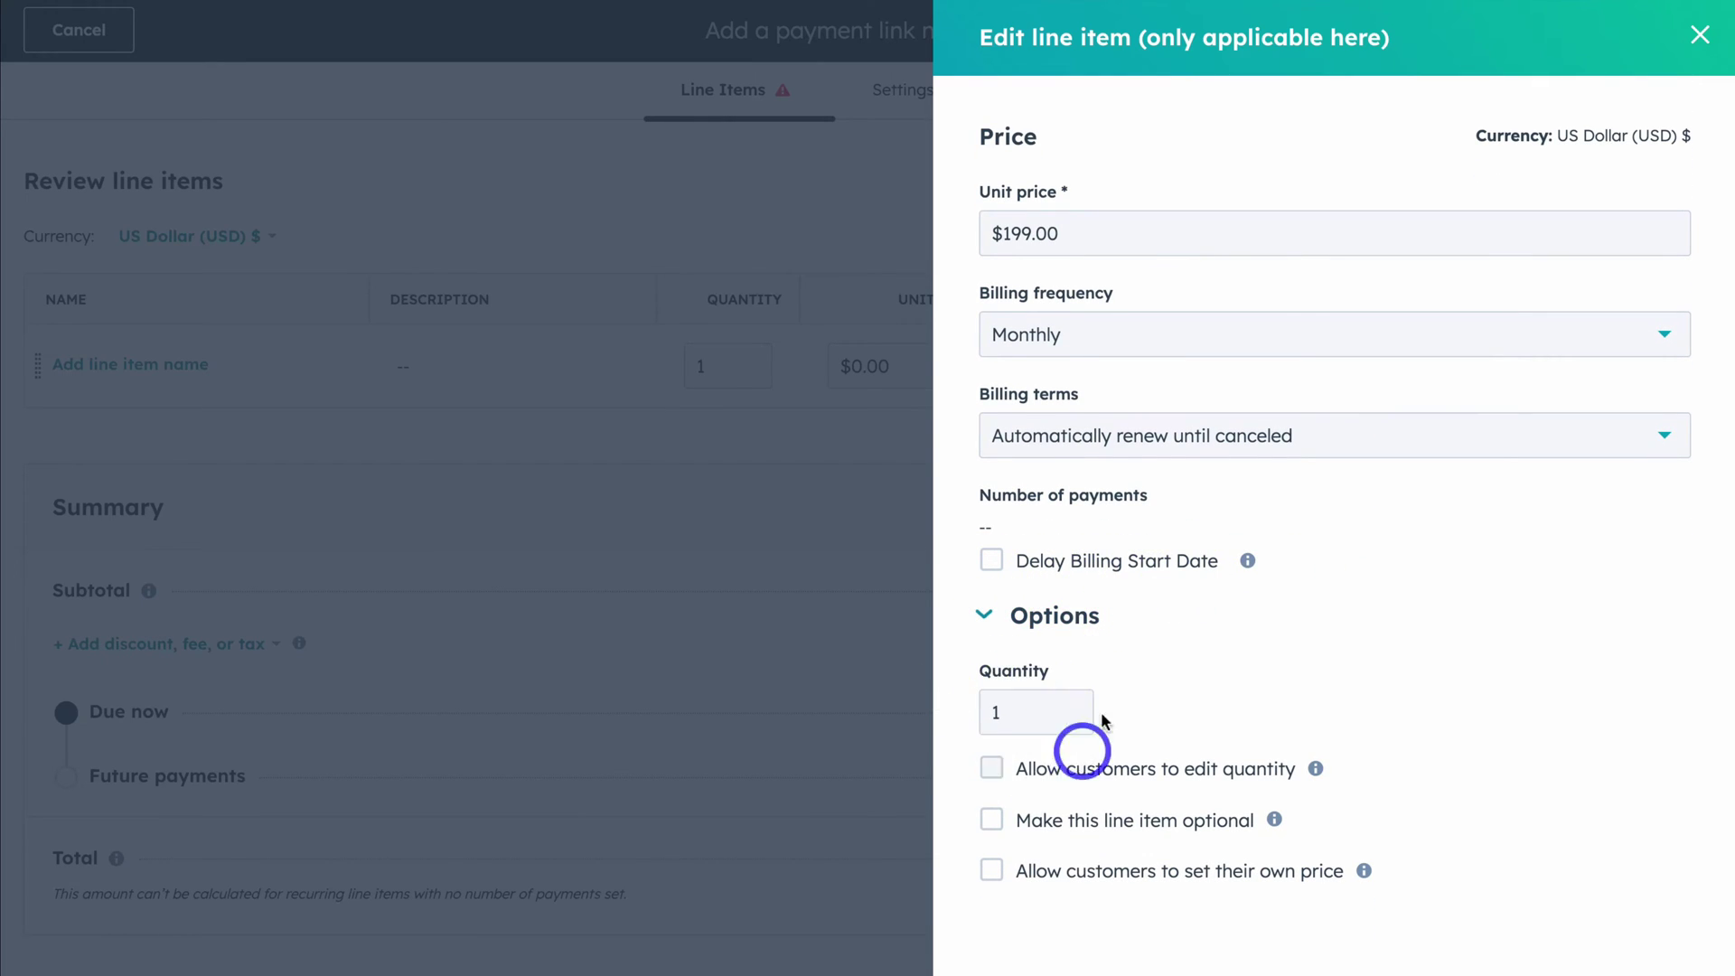
double_click(996, 710)
key(BackSpace)
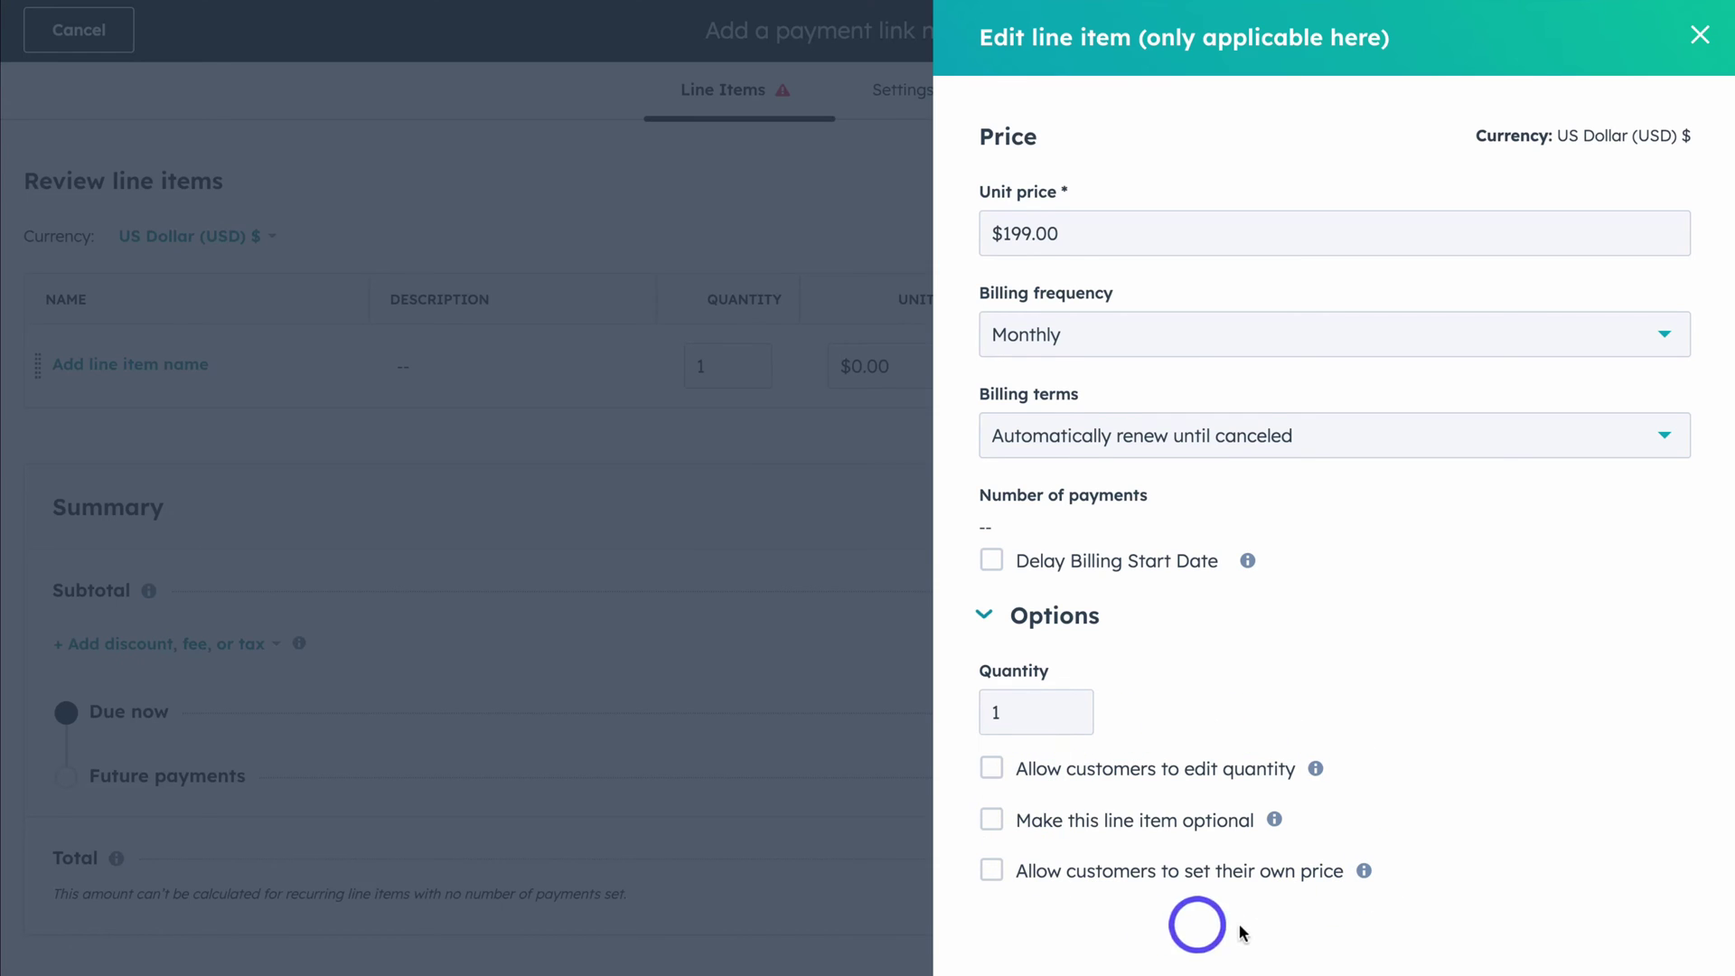
scroll(1269, 903, down, 1)
click(1012, 933)
- Title the payment link 'Strategy Session'
click(1005, 30)
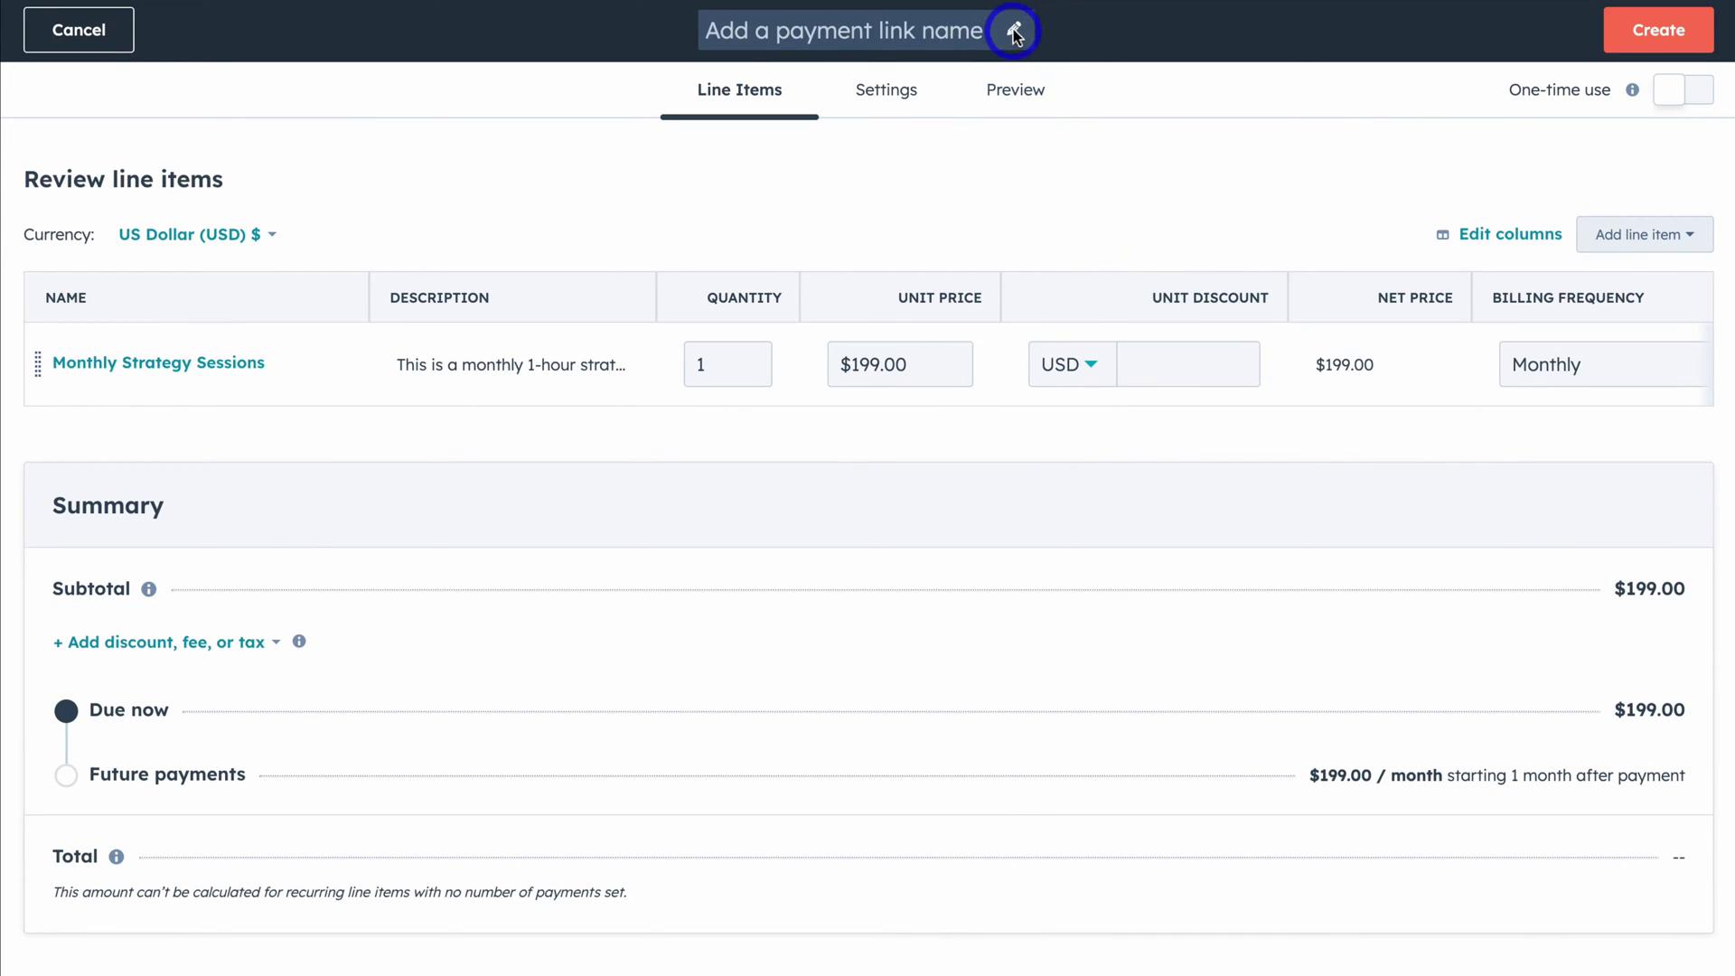
text(Strategy Session)
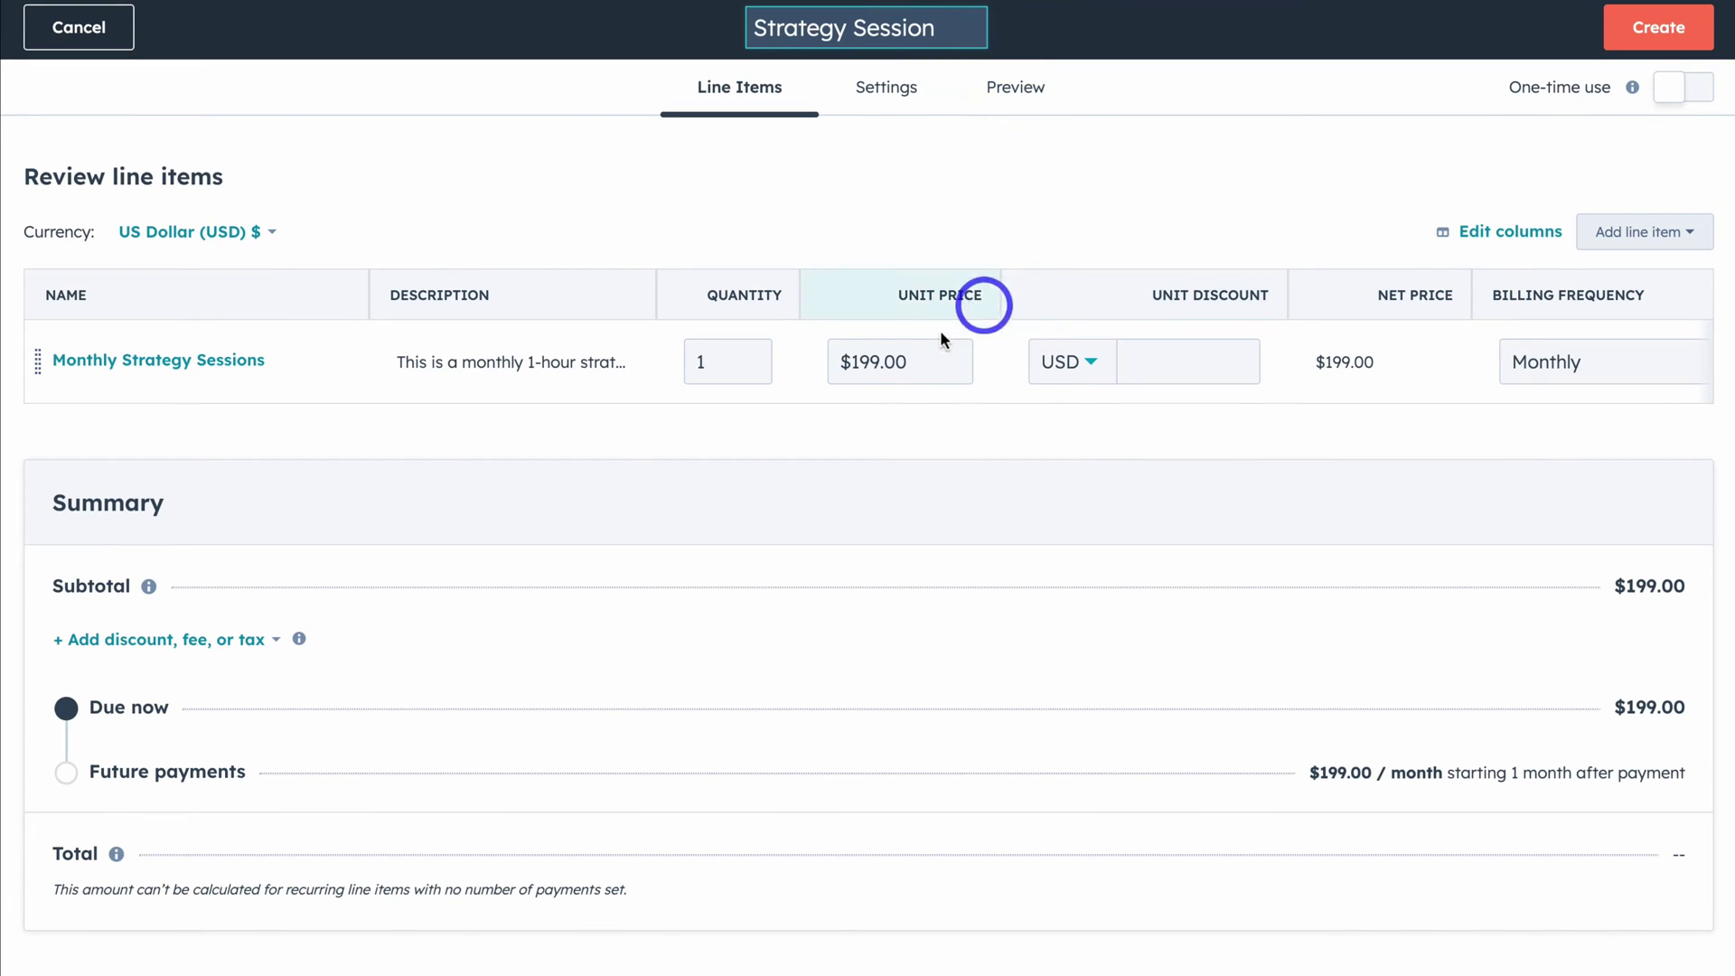
scroll(998, 375, right, 10)
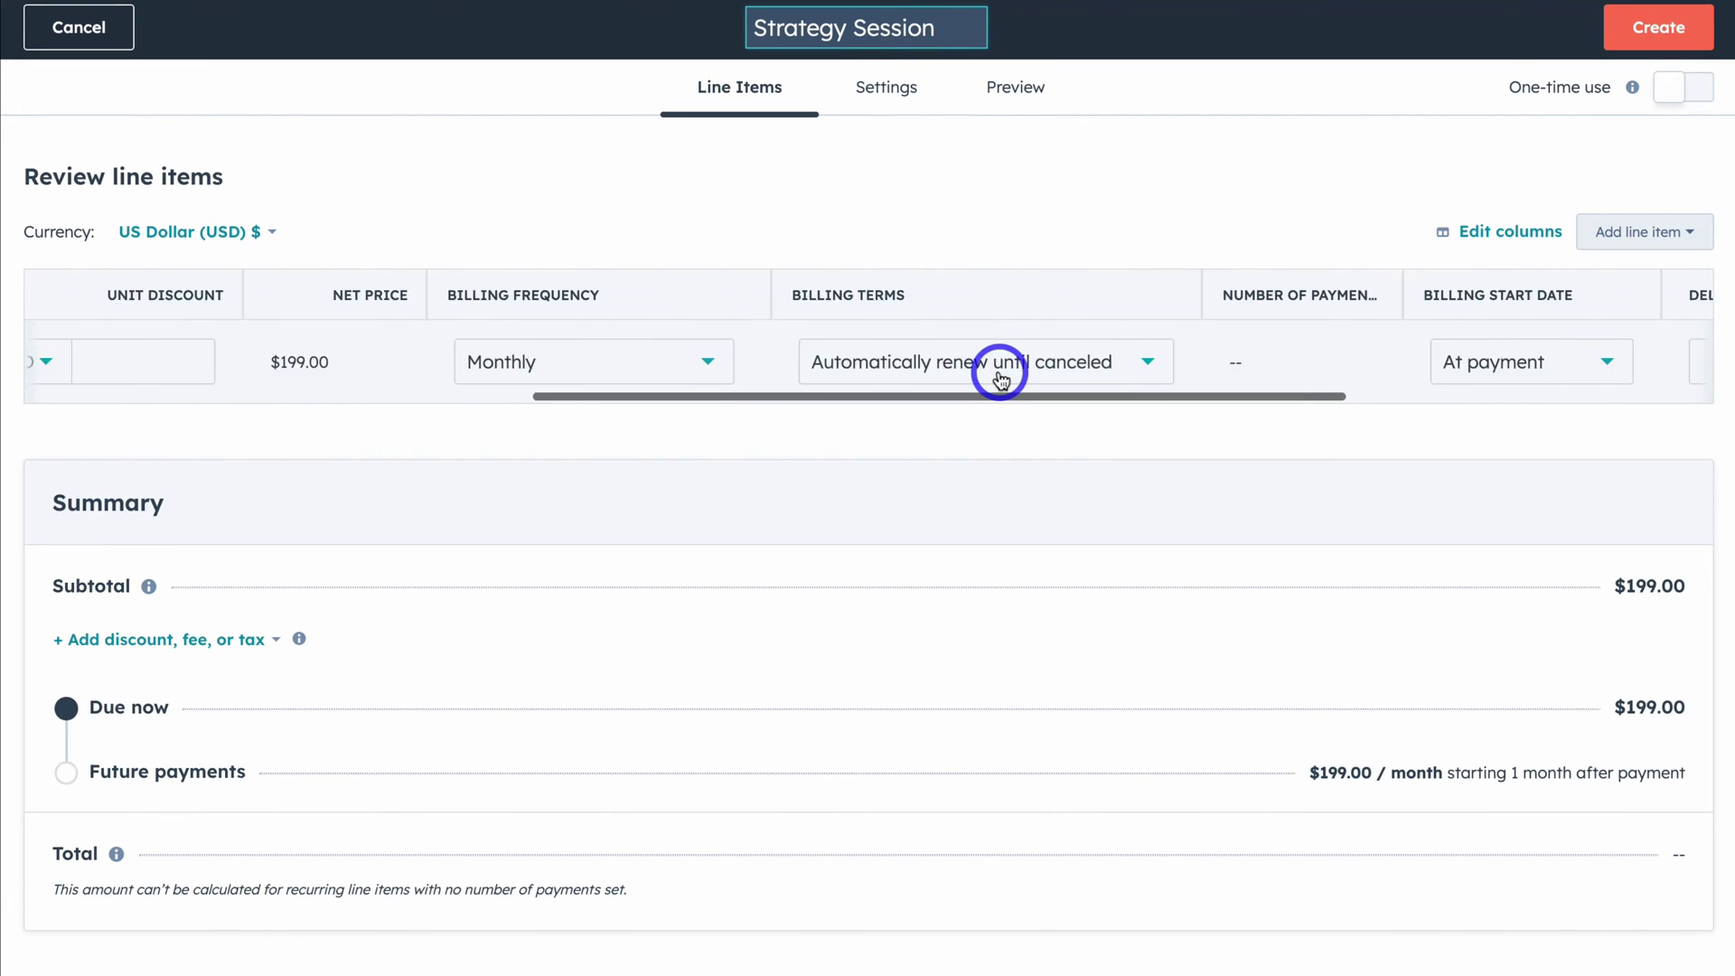
scroll(1000, 375, right, 7)
- Check the line item column chooser, cancel it unchanged, and move to the link's Settings
click(1472, 194)
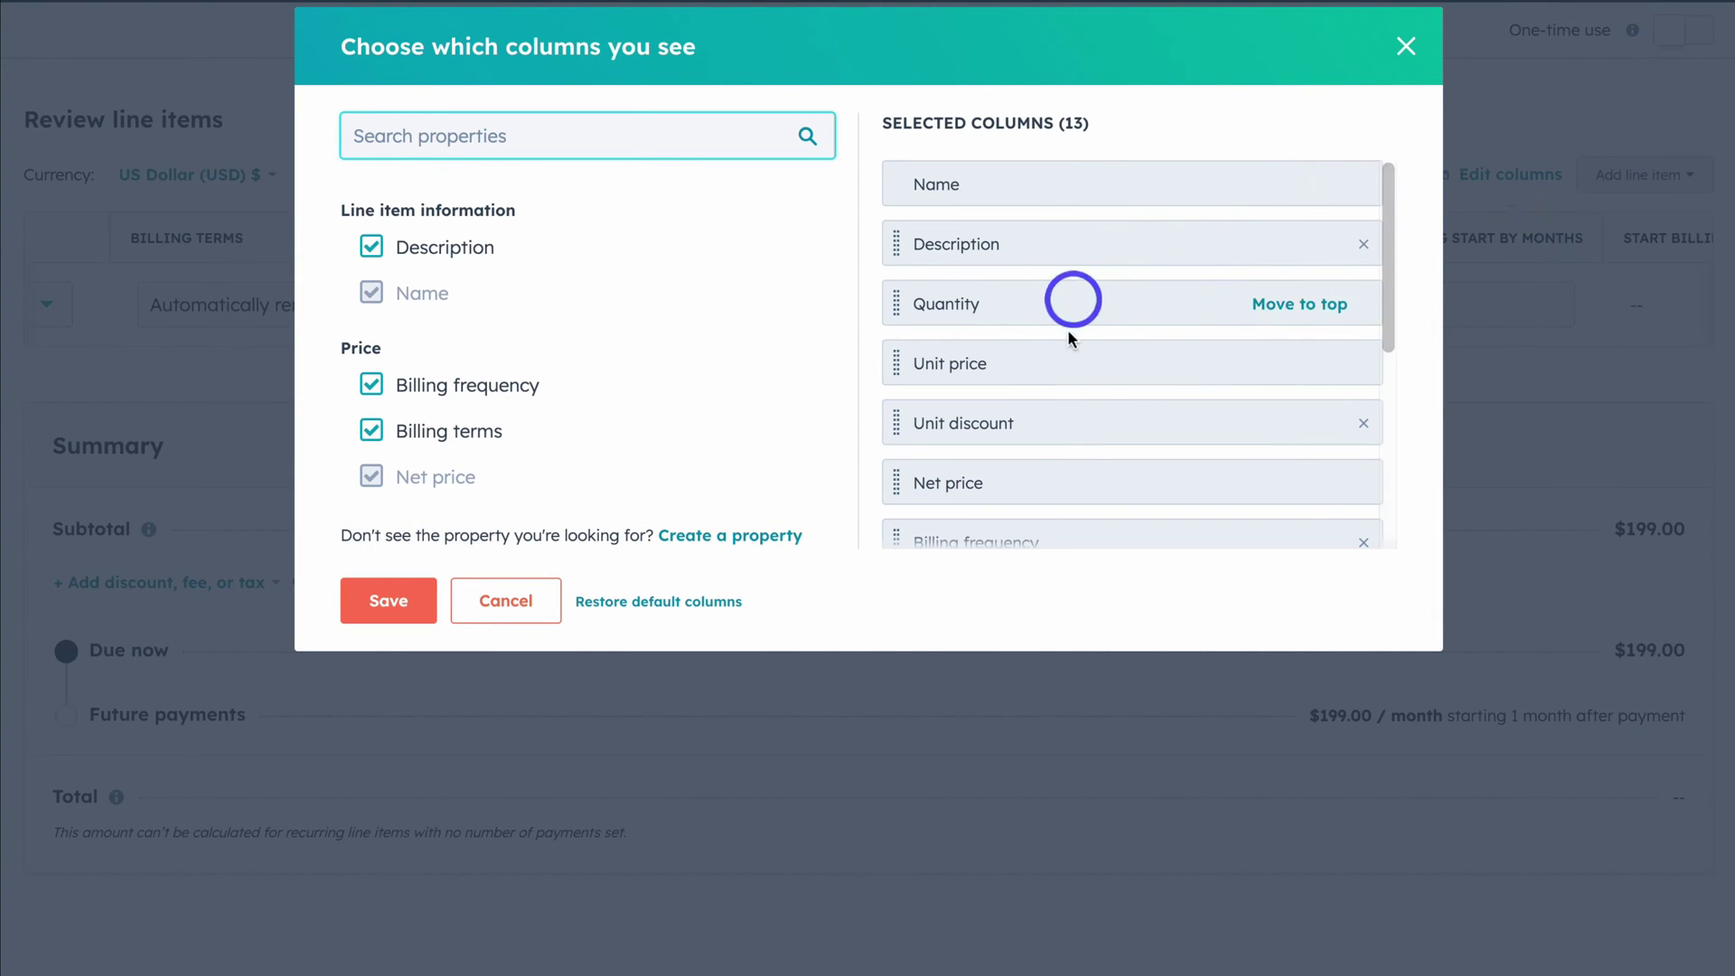
scroll(1077, 329, down, 2)
scroll(1076, 280, up, 2)
click(498, 618)
click(883, 32)
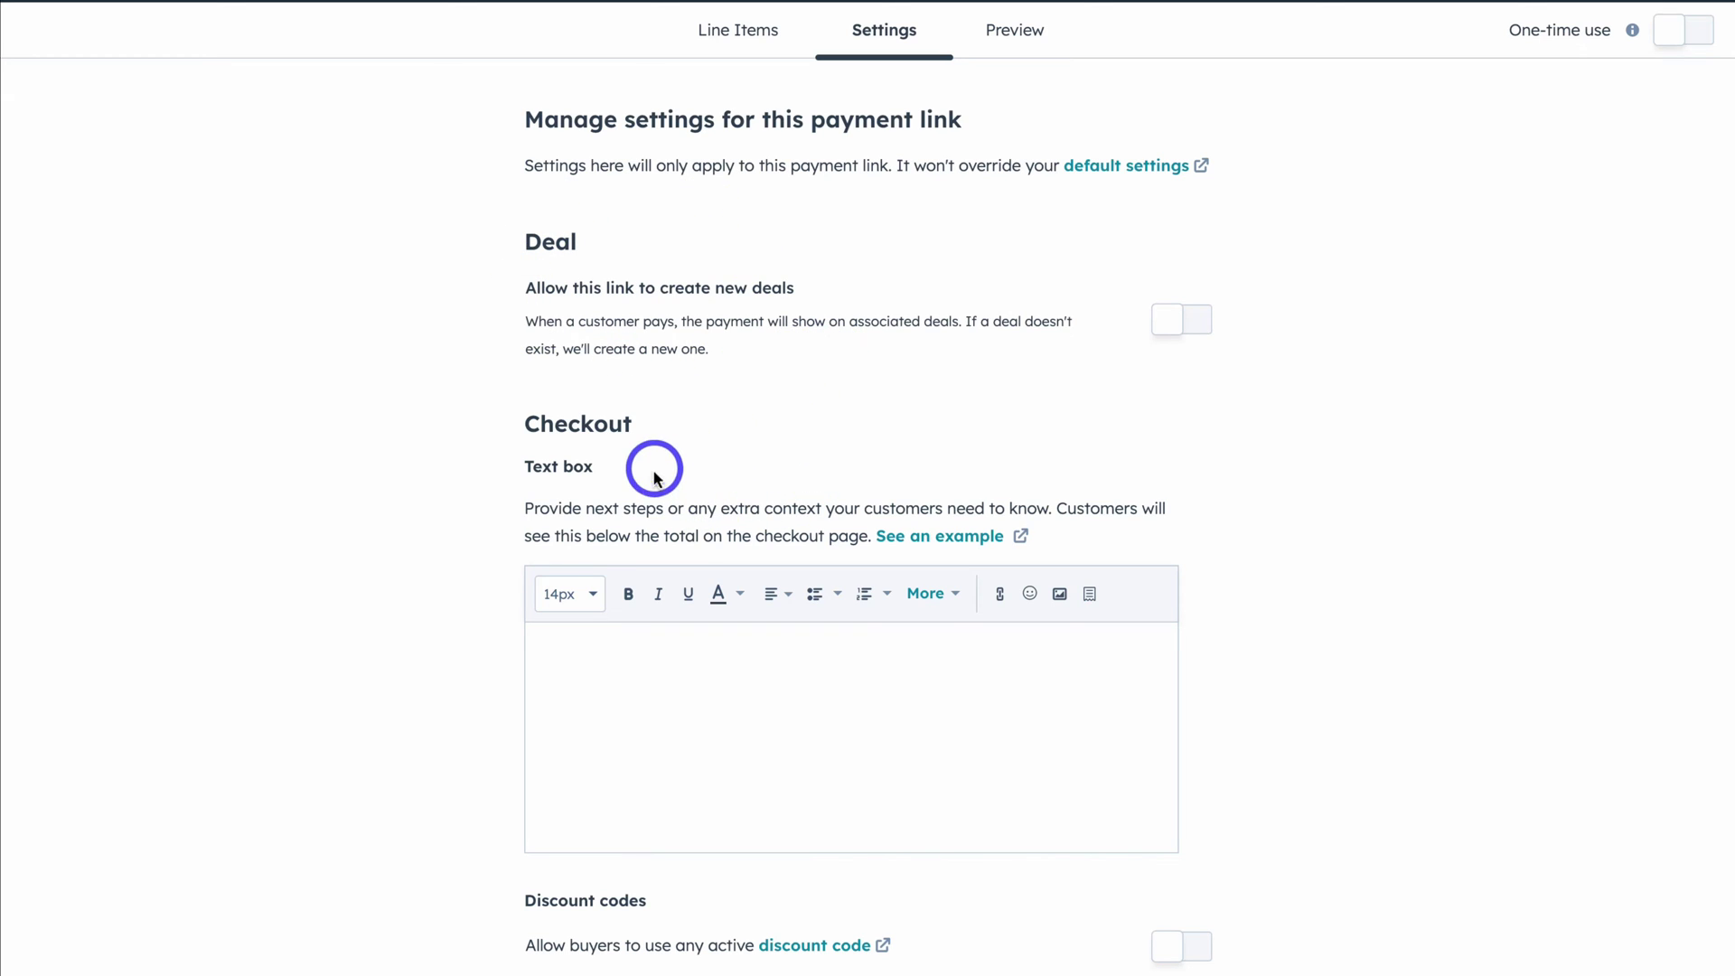
- Focus the empty checkout text box and review the deal, checkout and confirmation-page settings
click(578, 465)
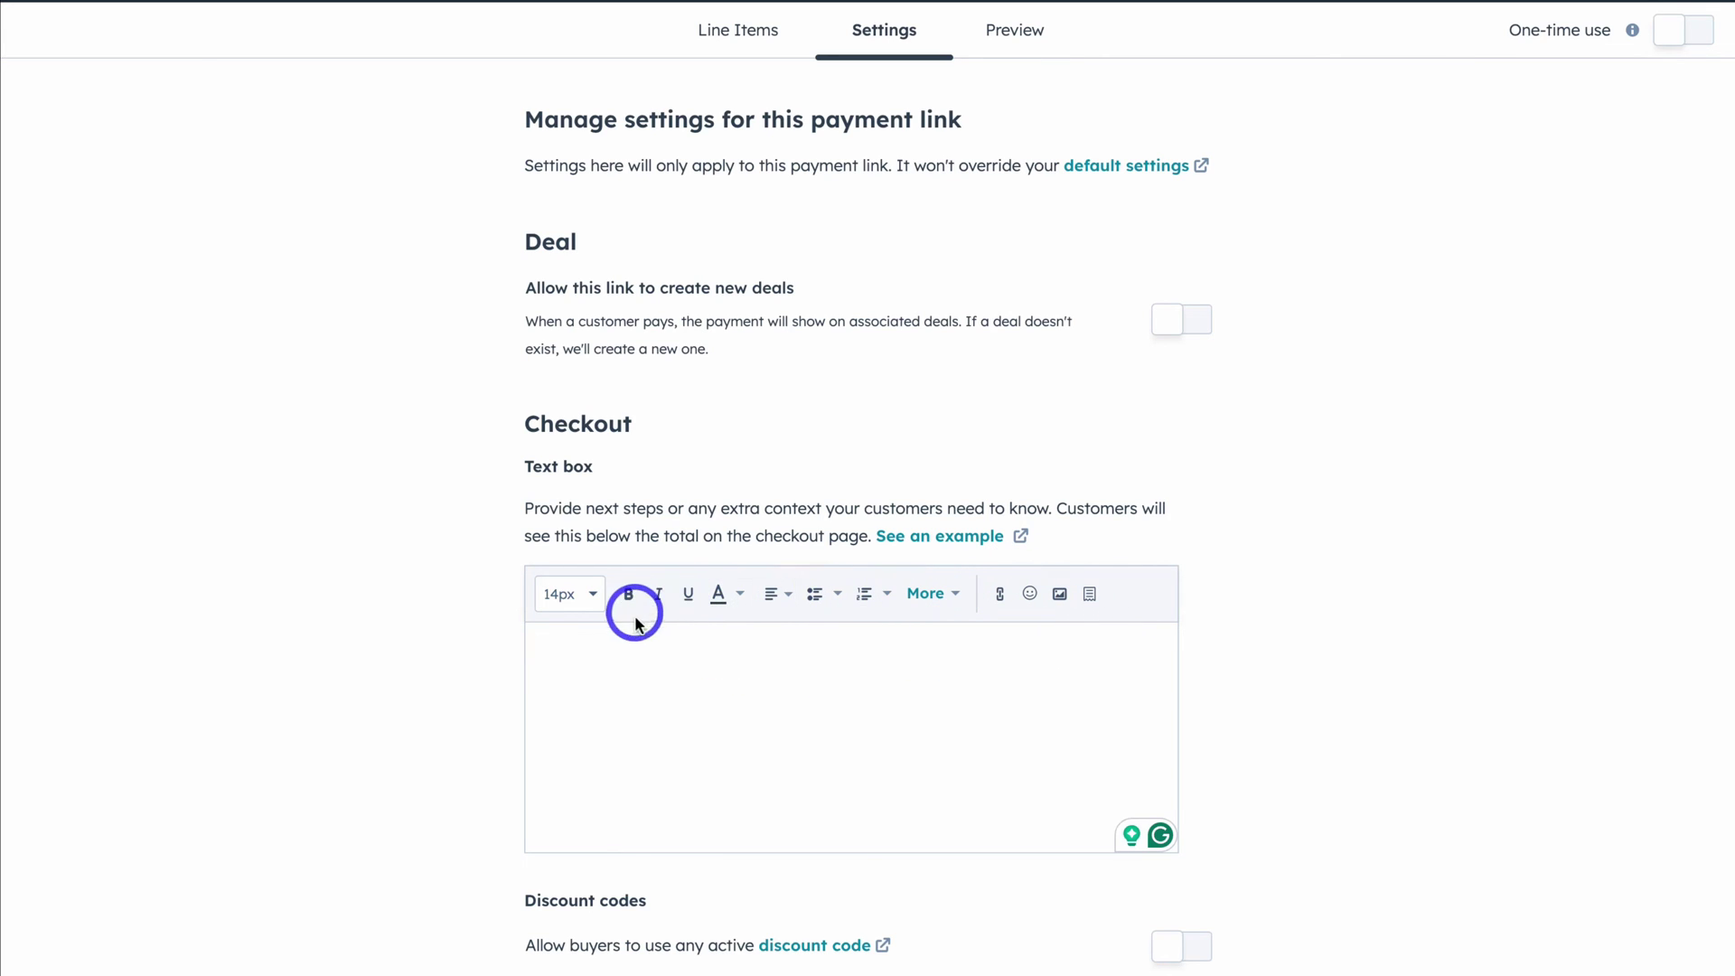
scroll(808, 667, down, 4)
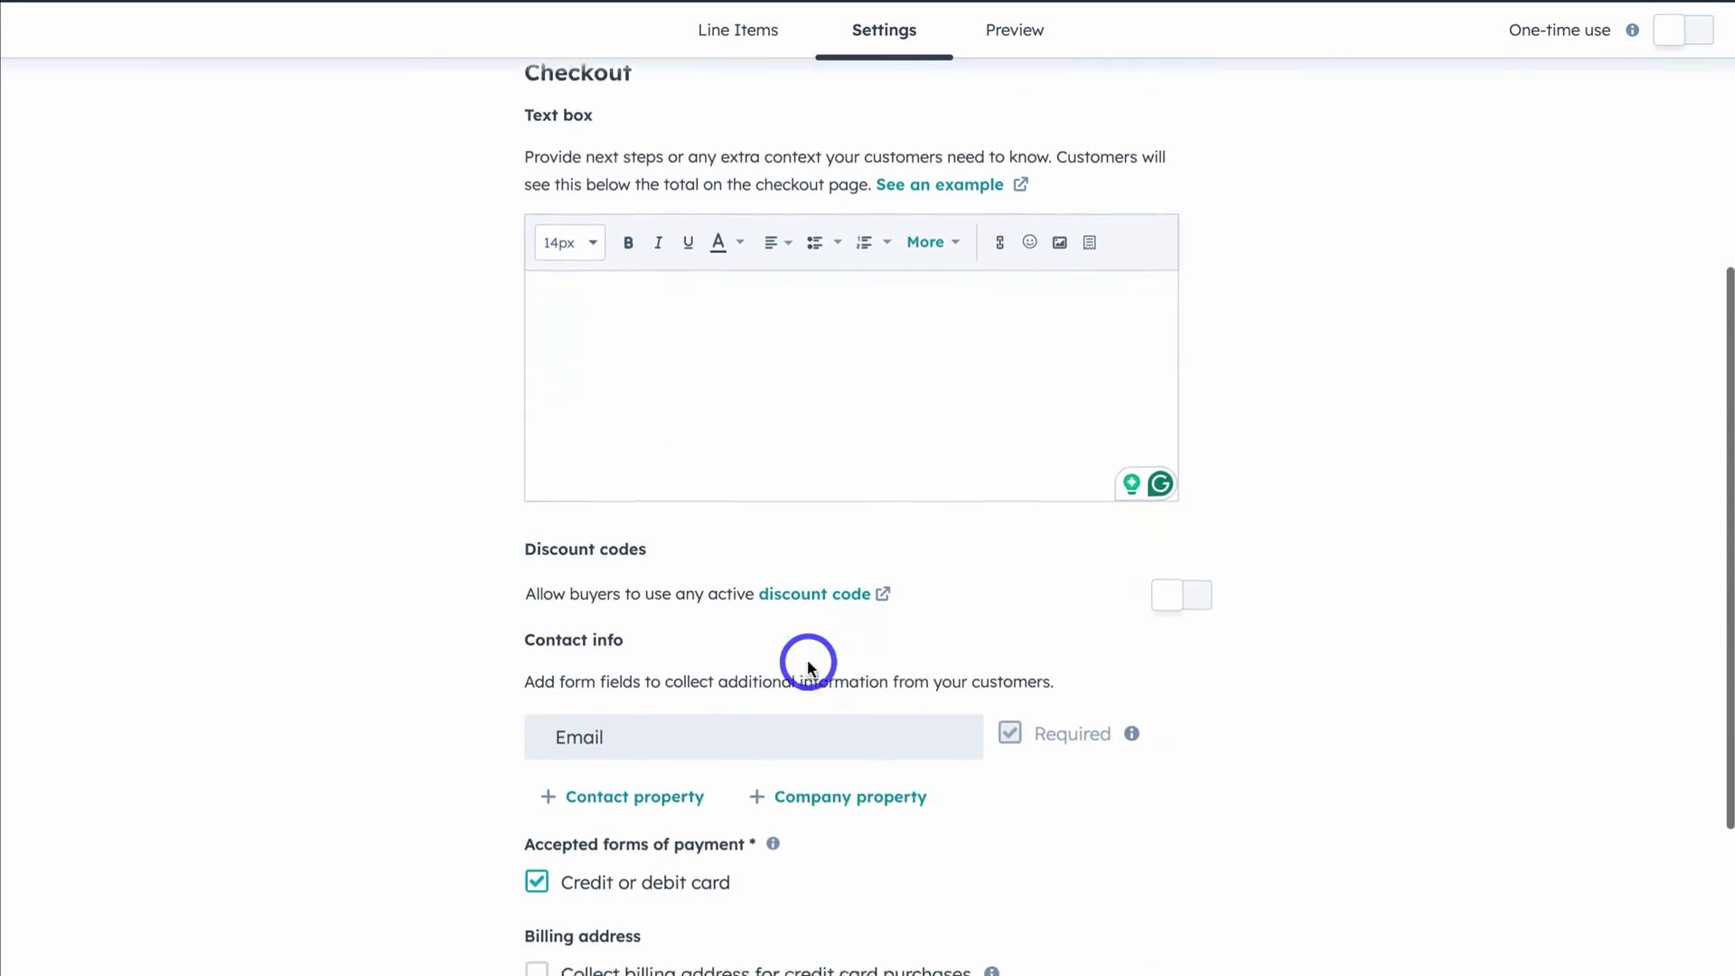
scroll(690, 562, down, 2)
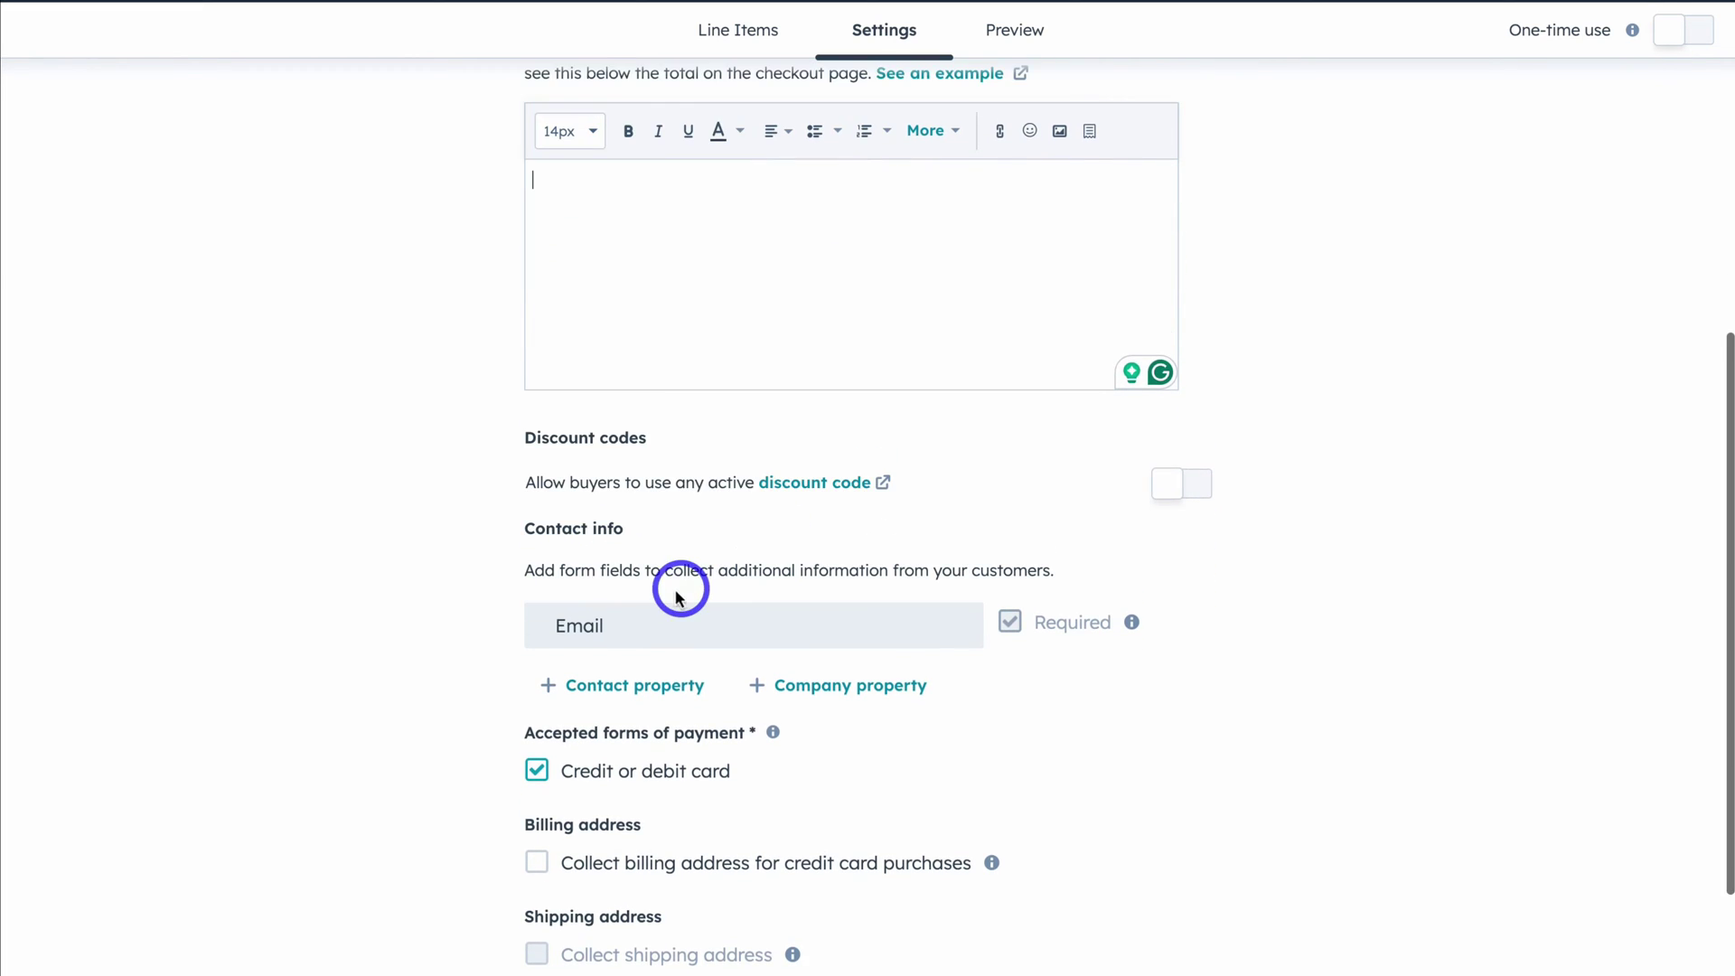
scroll(678, 581, down, 2)
scroll(614, 609, down, 1)
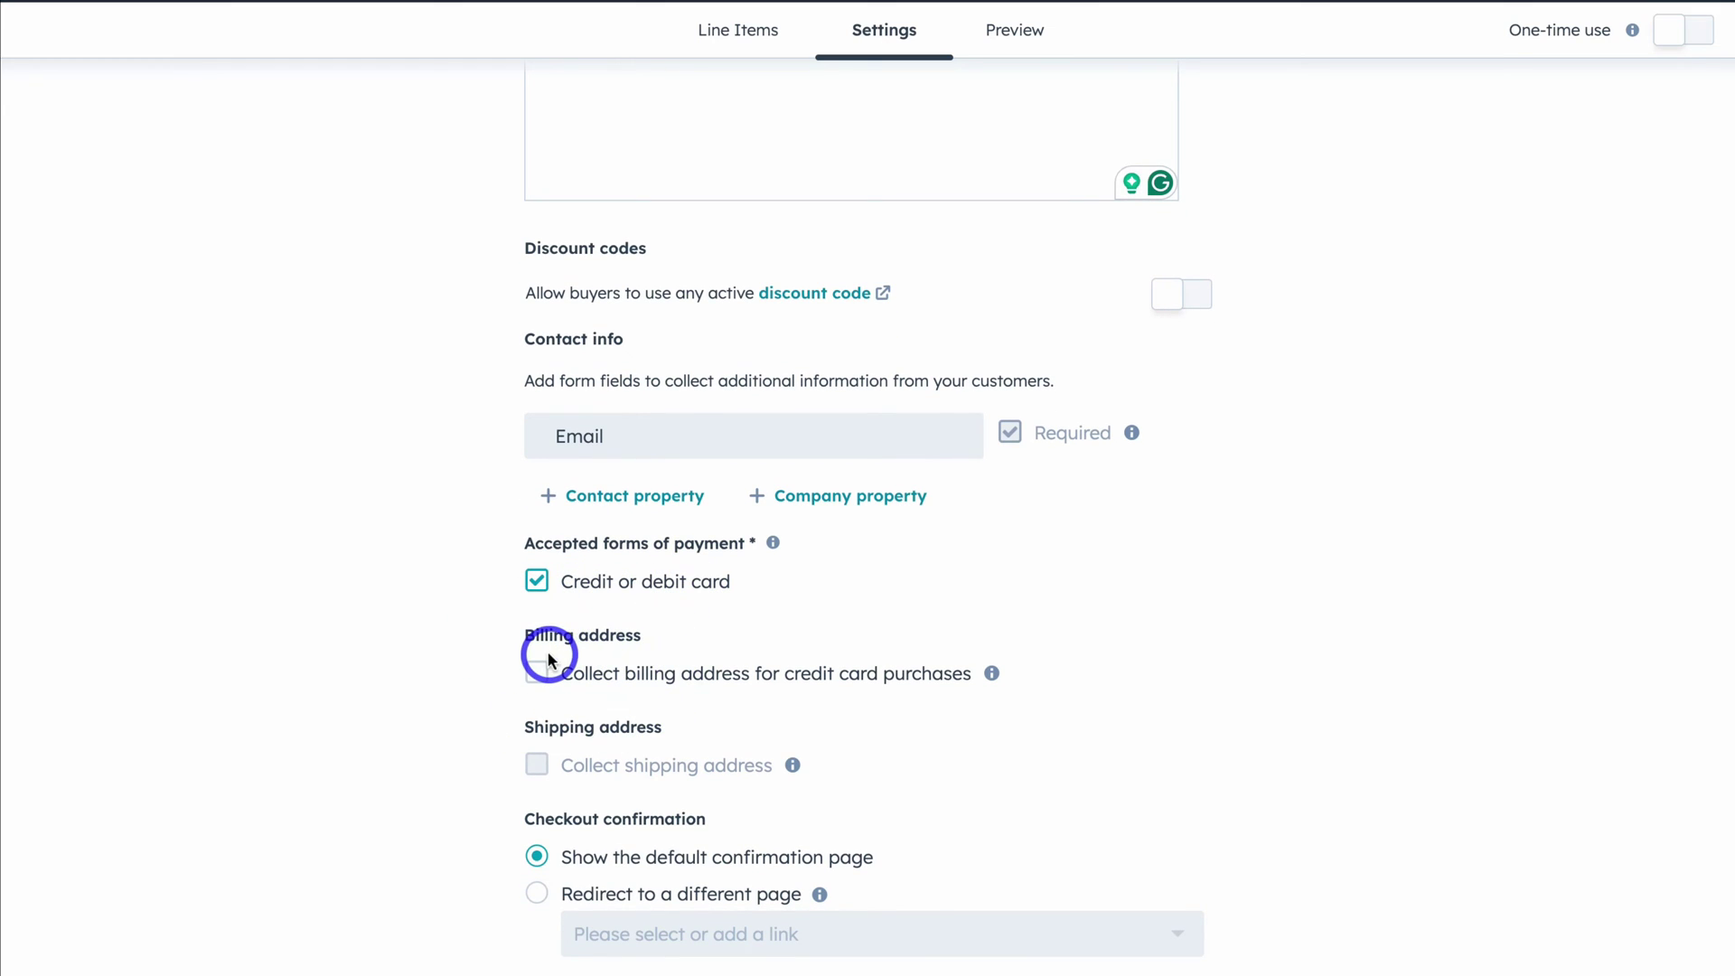
scroll(690, 649, down, 1)
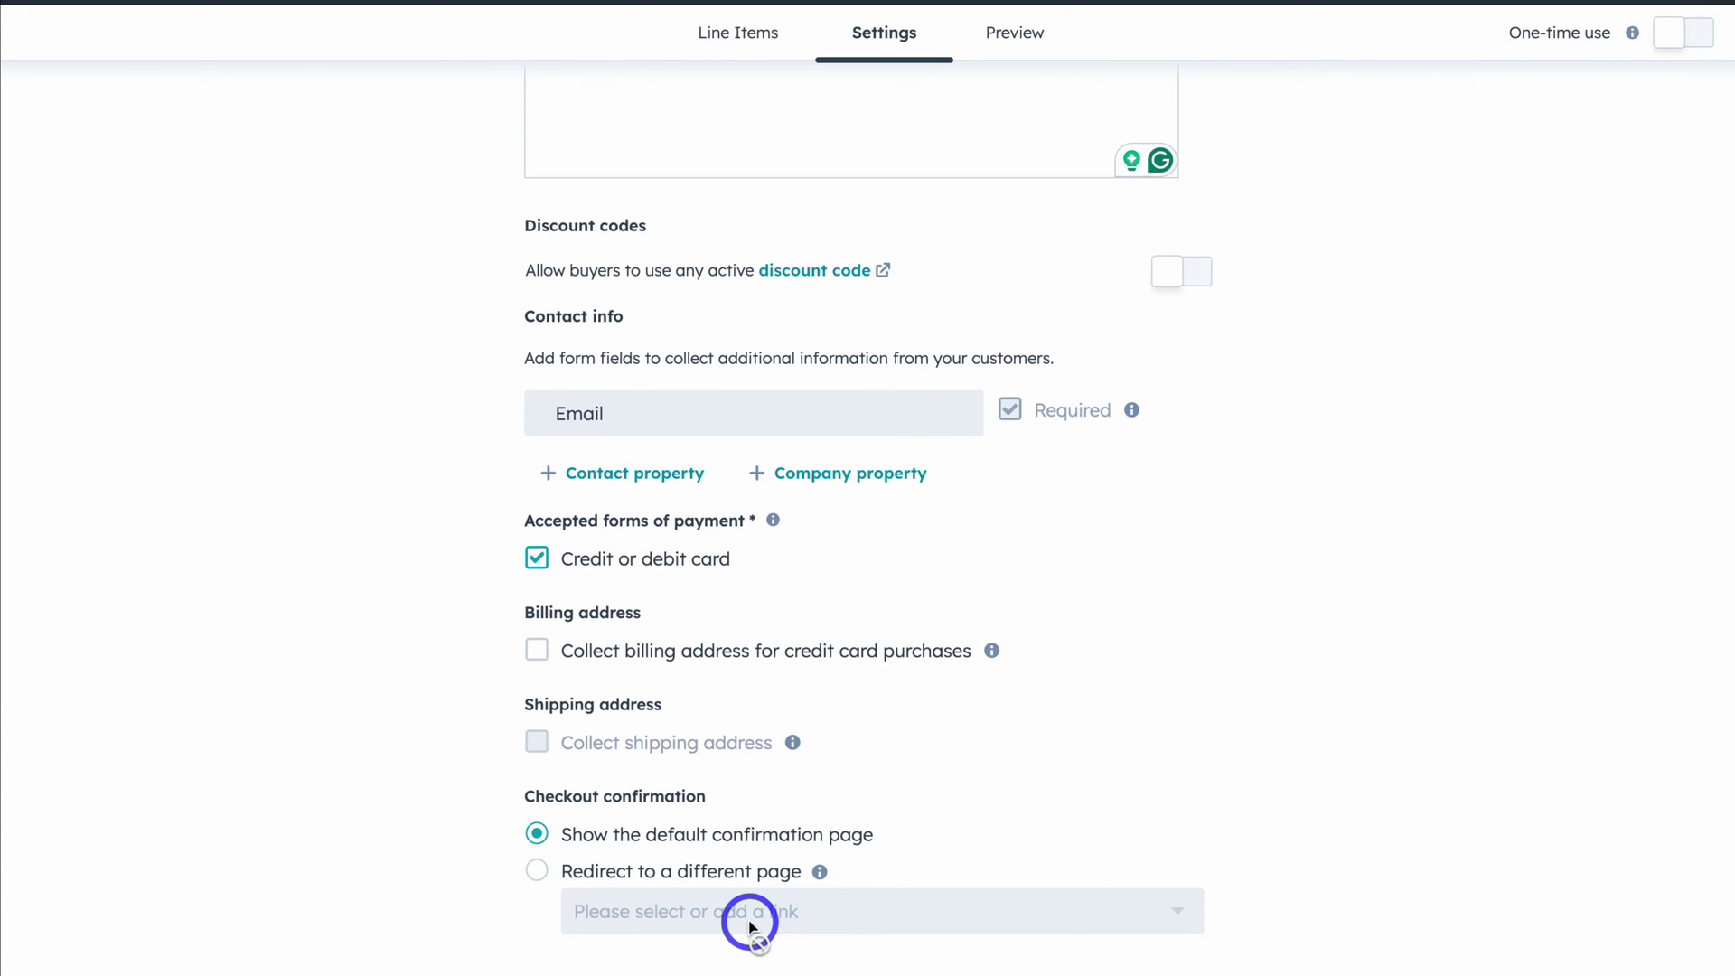
scroll(748, 917, up, 5)
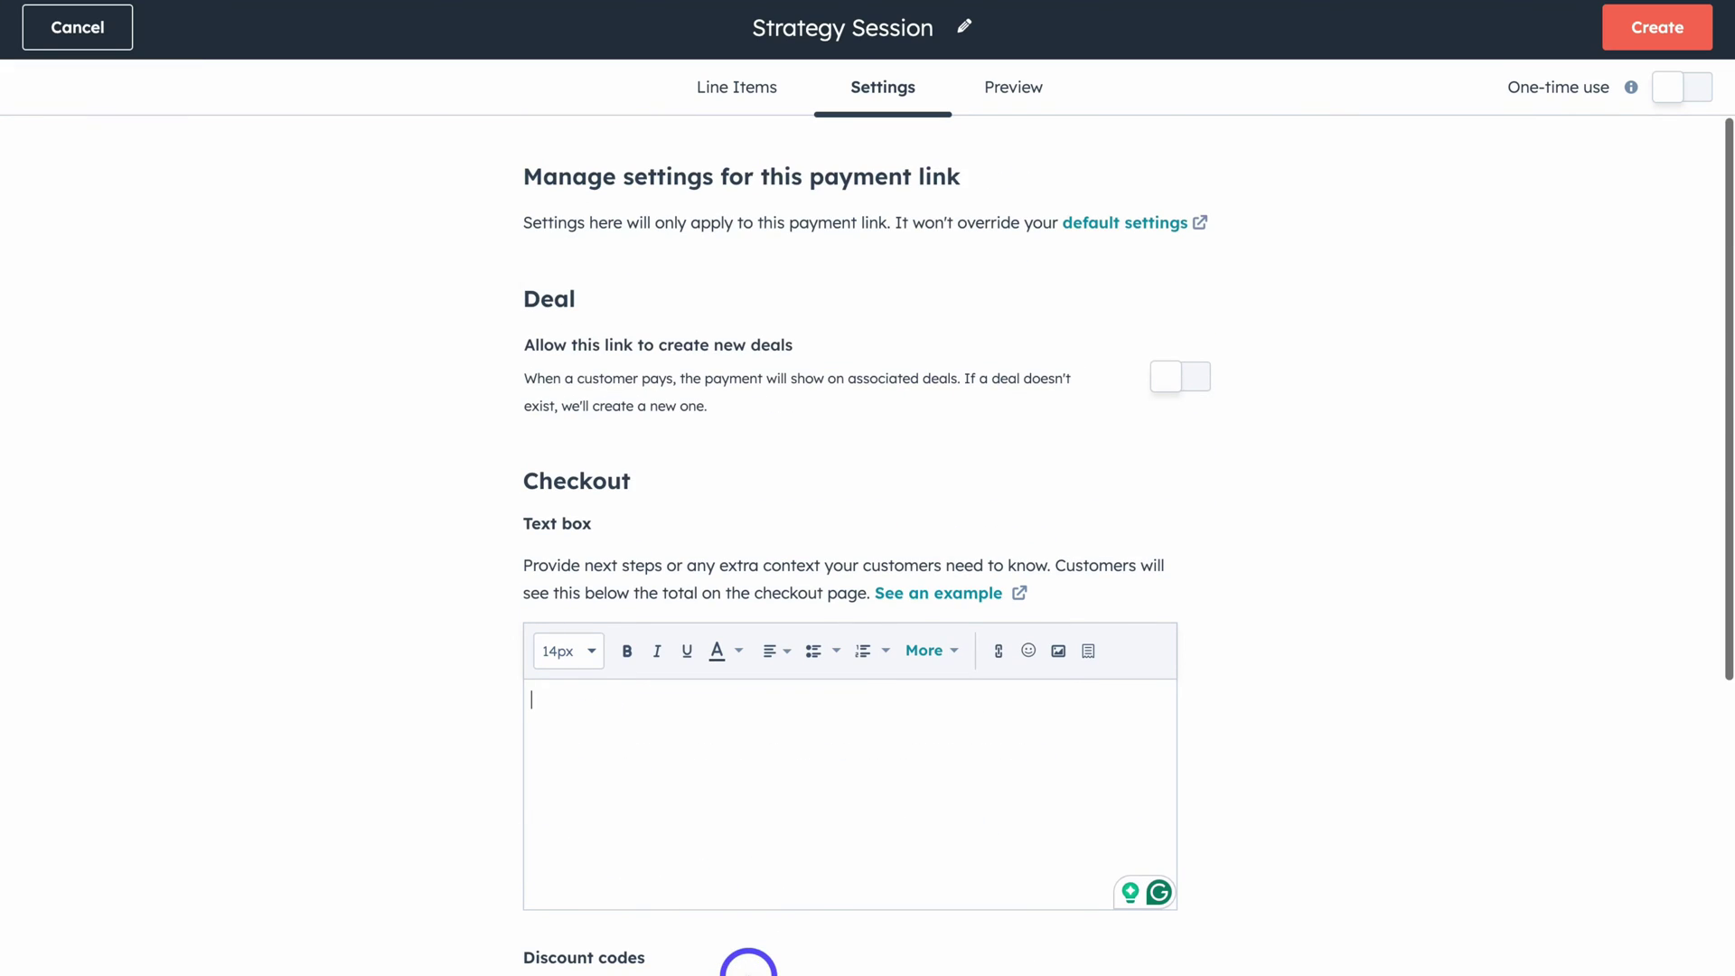
- Preview the $199.00-per-month checkout page, then create the Strategy Session payment link
click(1026, 90)
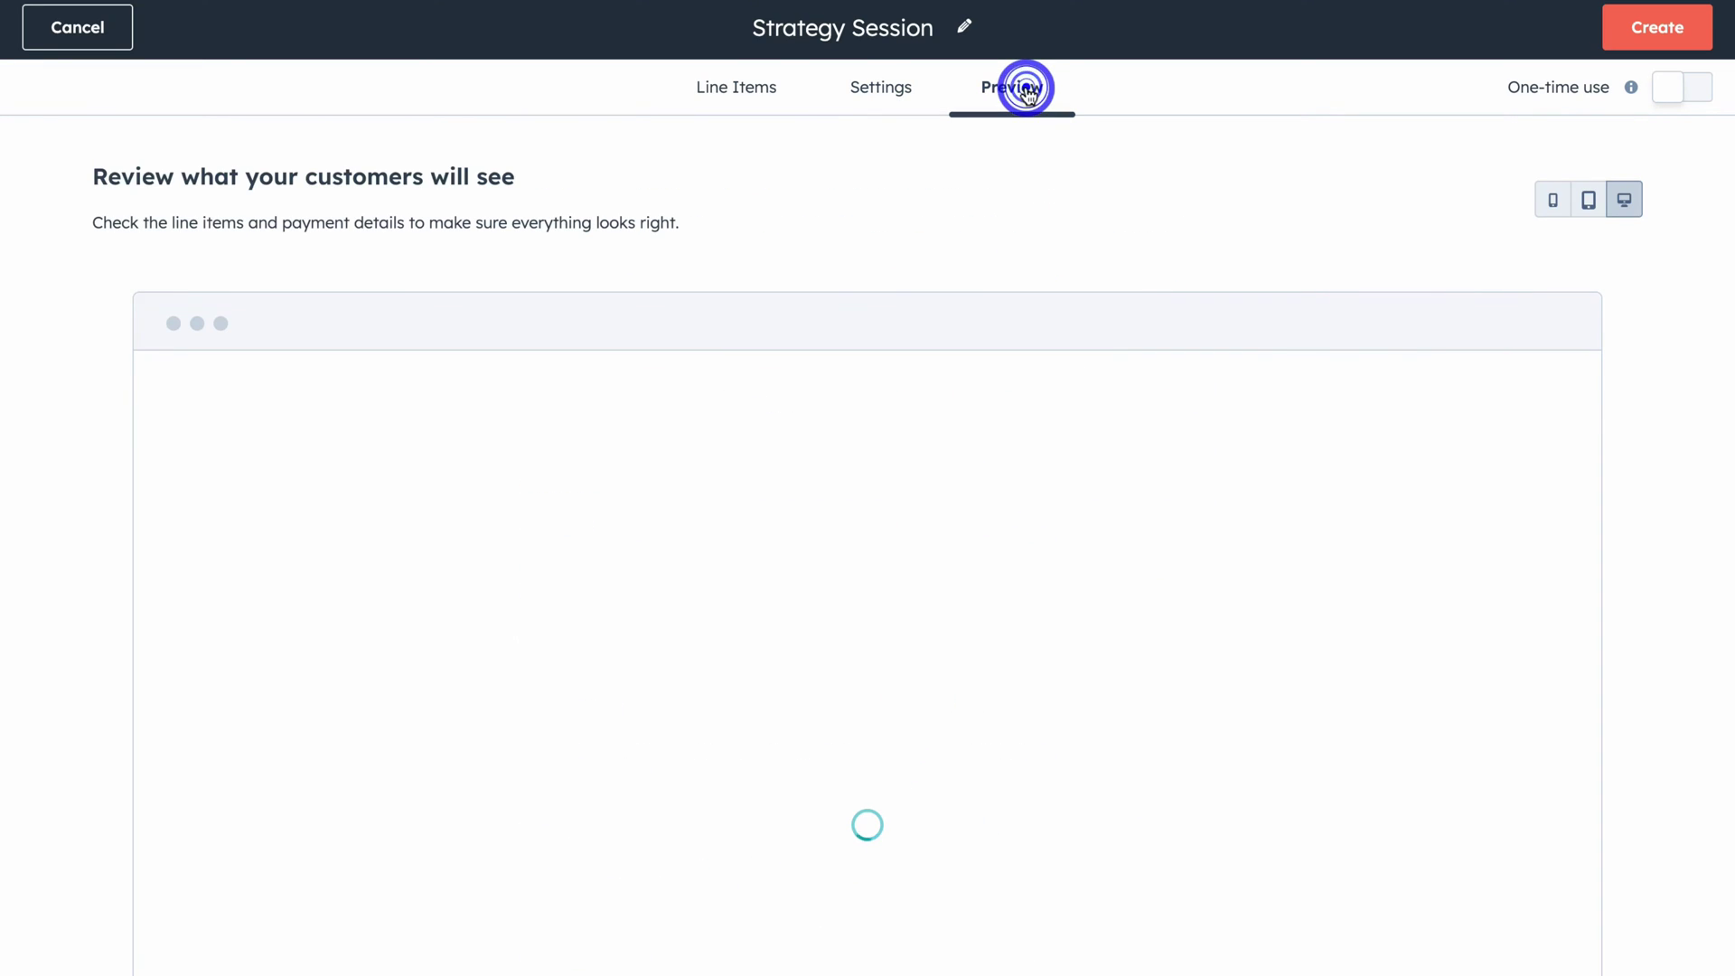
scroll(1000, 235, down, 3)
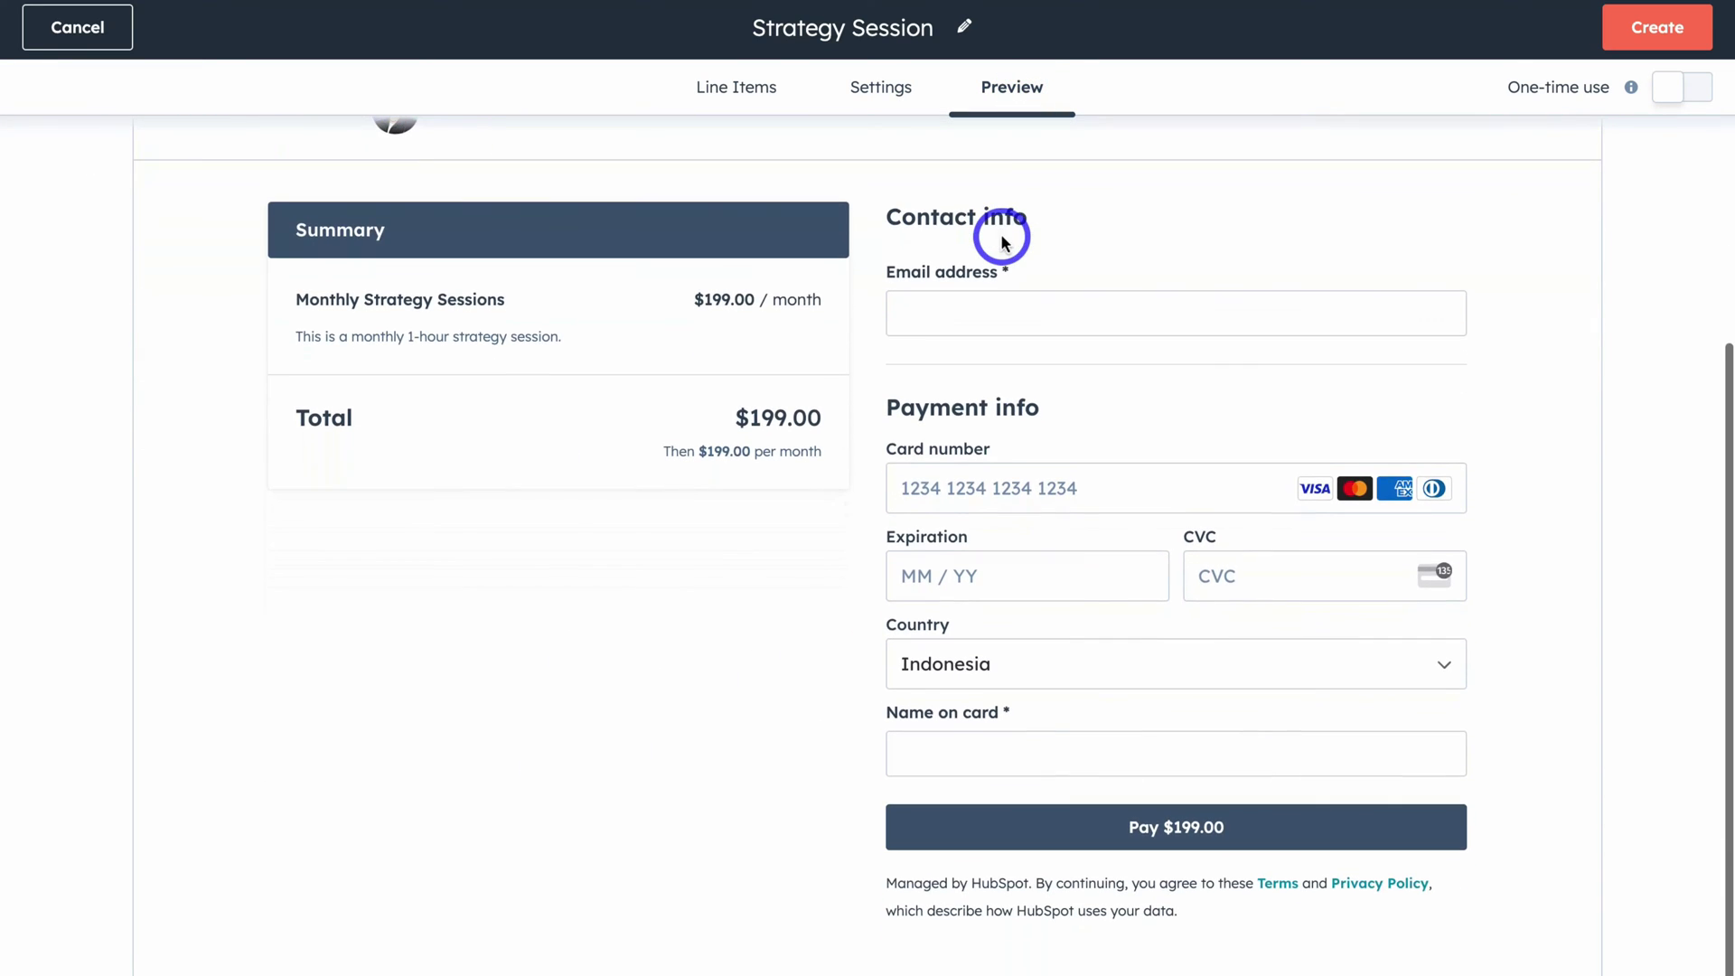
scroll(1001, 237, up, 2)
scroll(1000, 235, up, 1)
scroll(999, 232, down, 3)
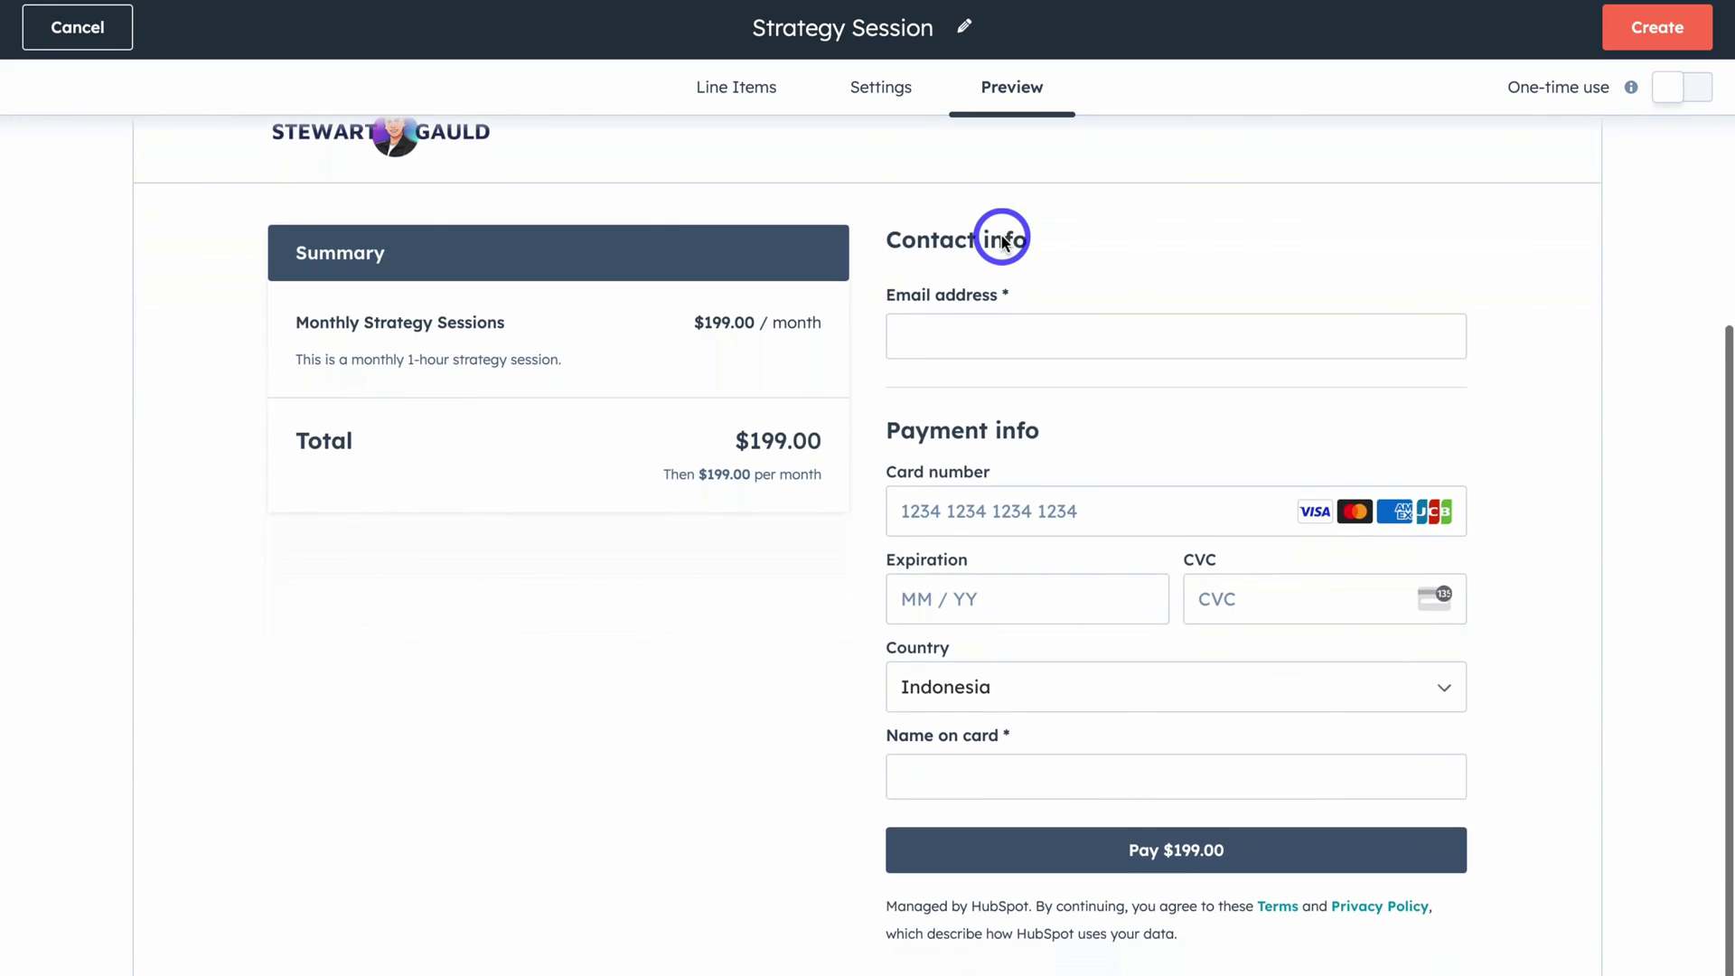
scroll(1000, 232, up, 1)
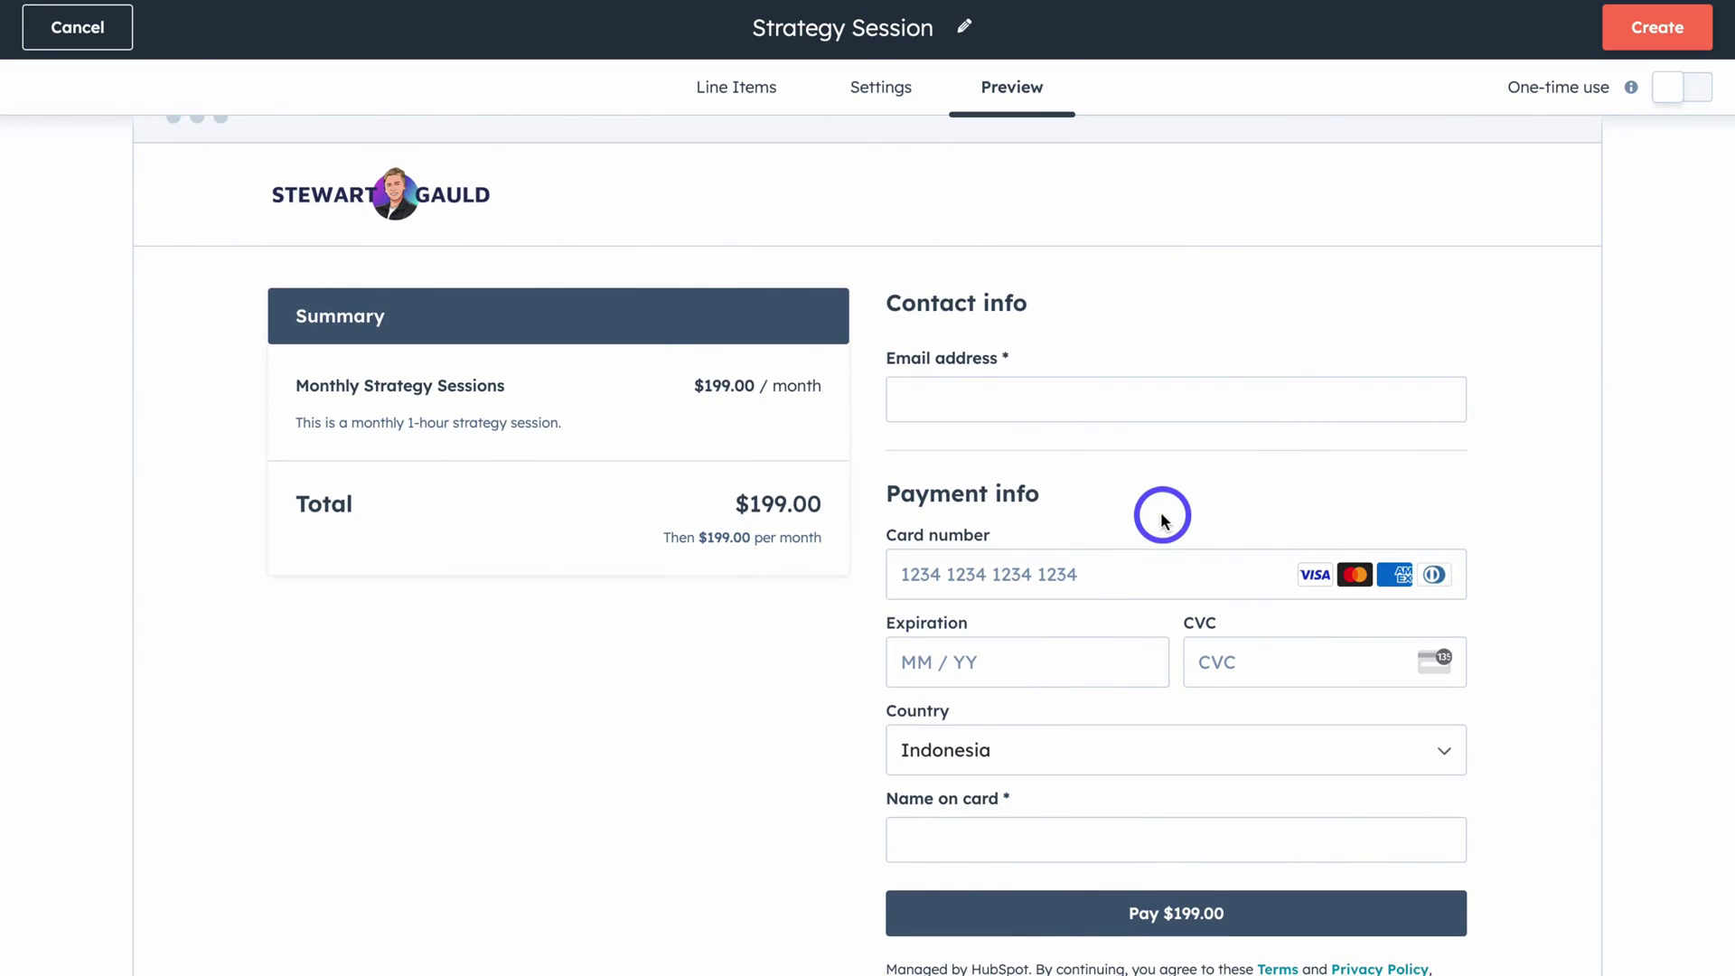
scroll(1265, 380, up, 3)
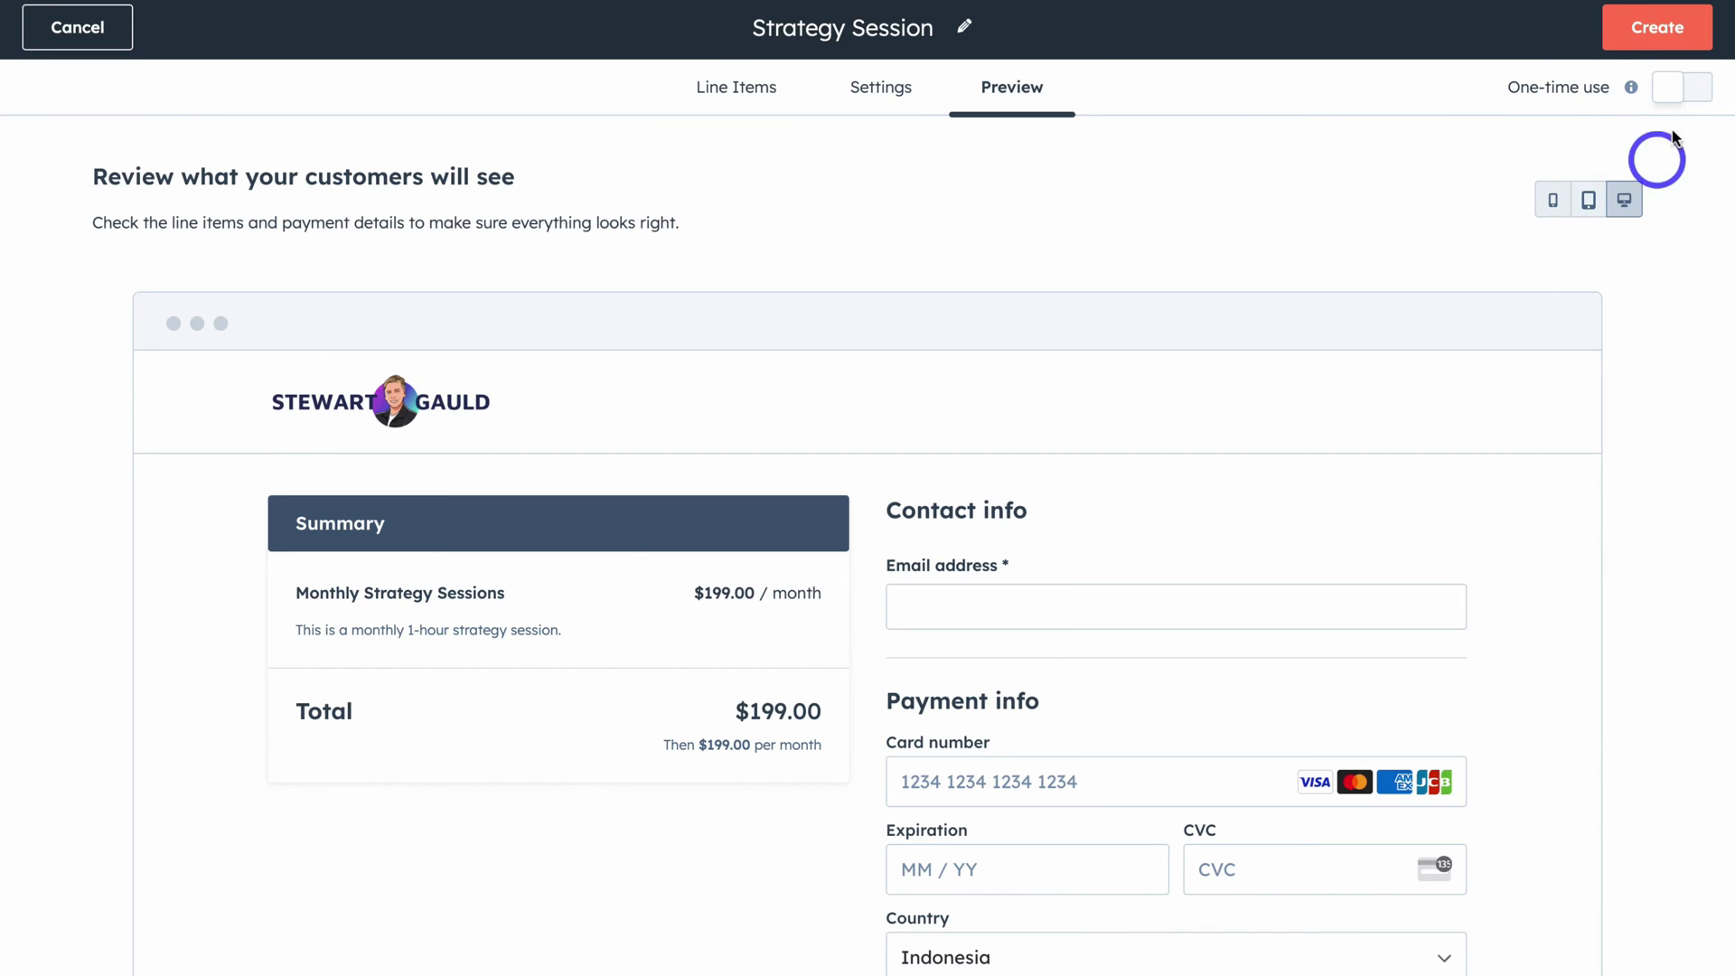
click(1657, 29)
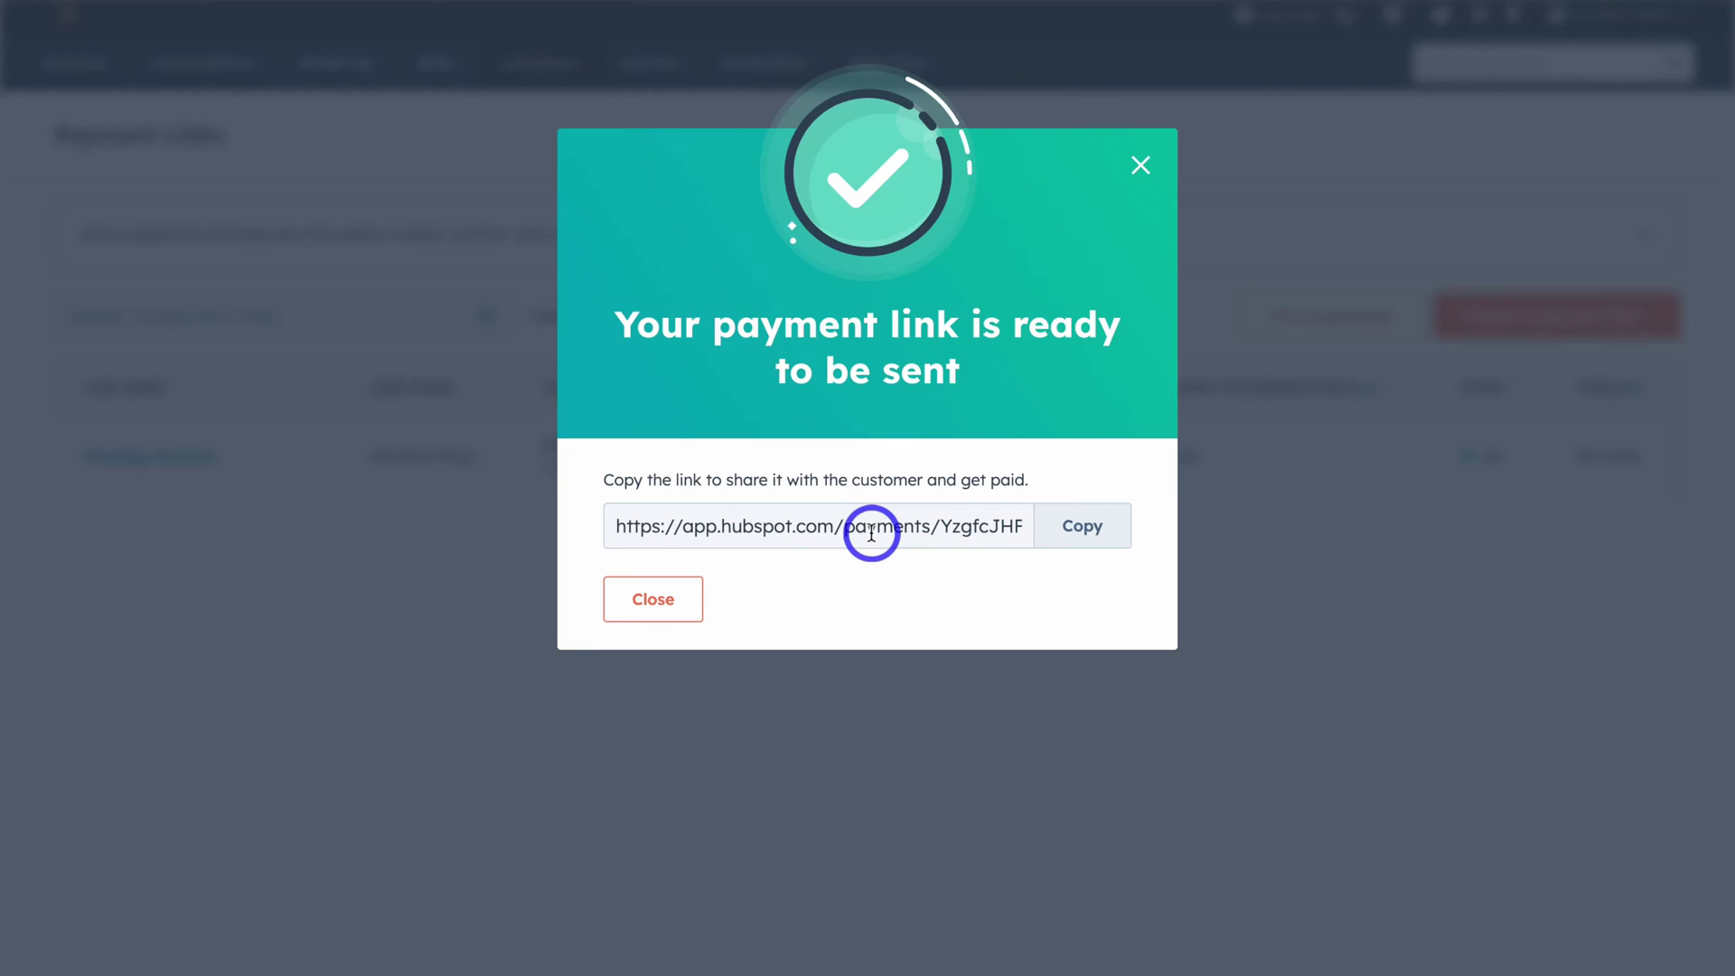
- Close the 'payment link is ready' confirmation and open the Payments guide
click(649, 599)
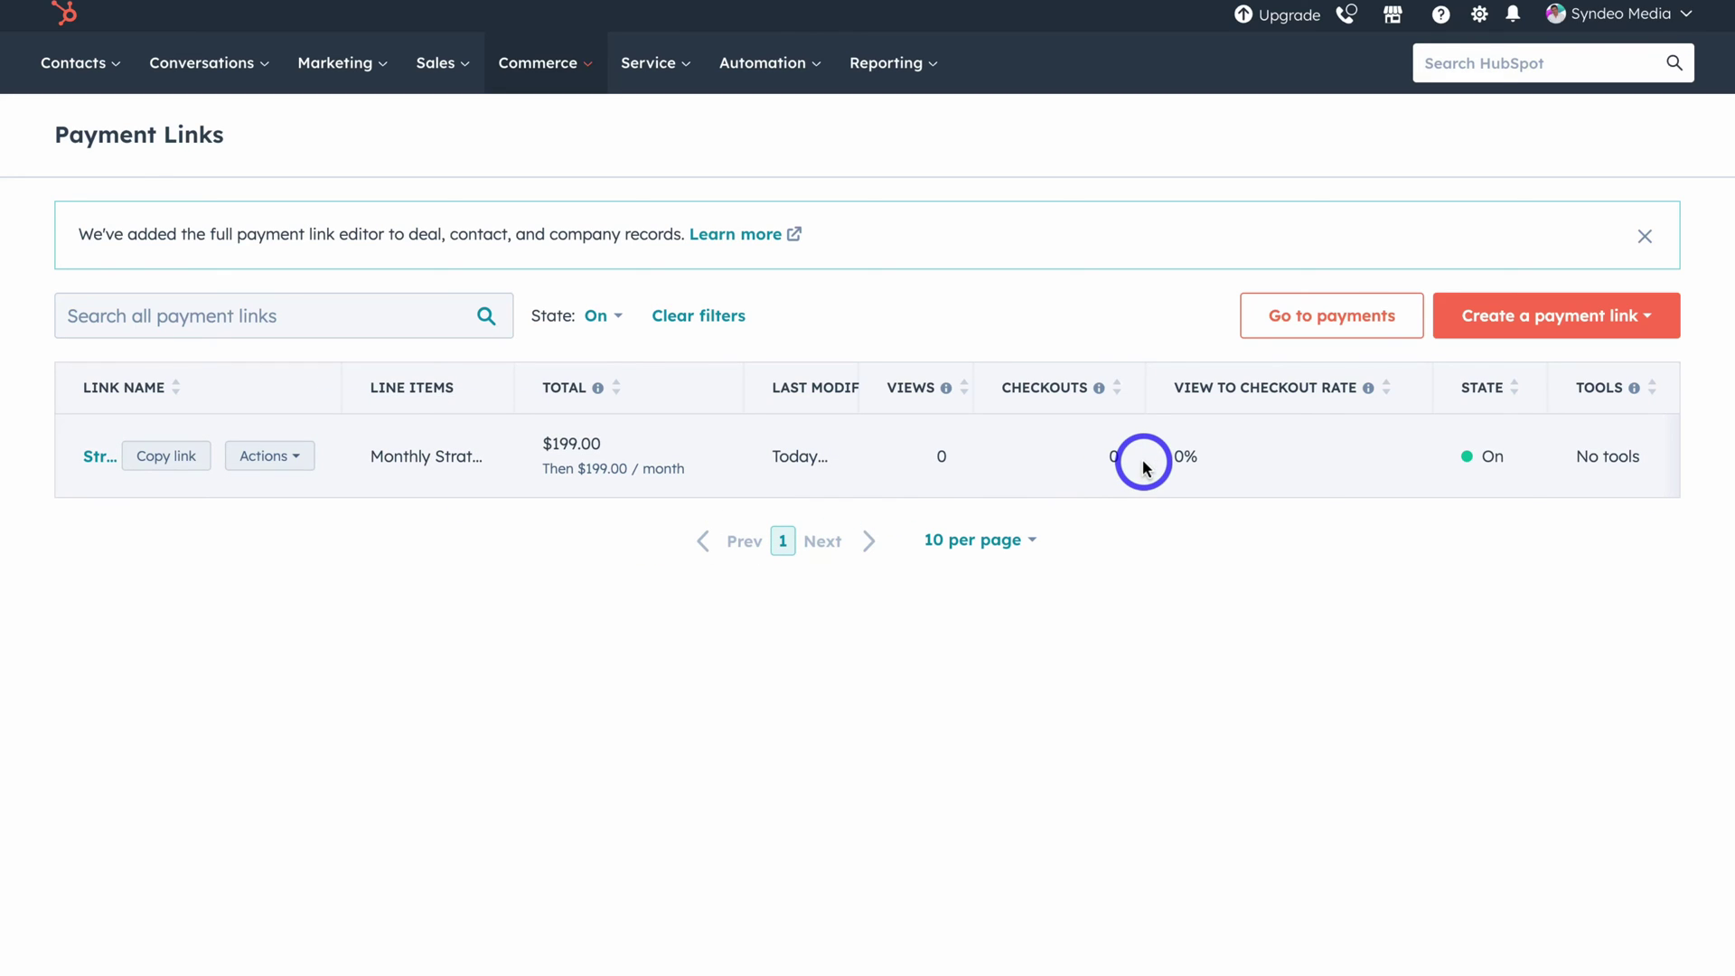
click(1361, 329)
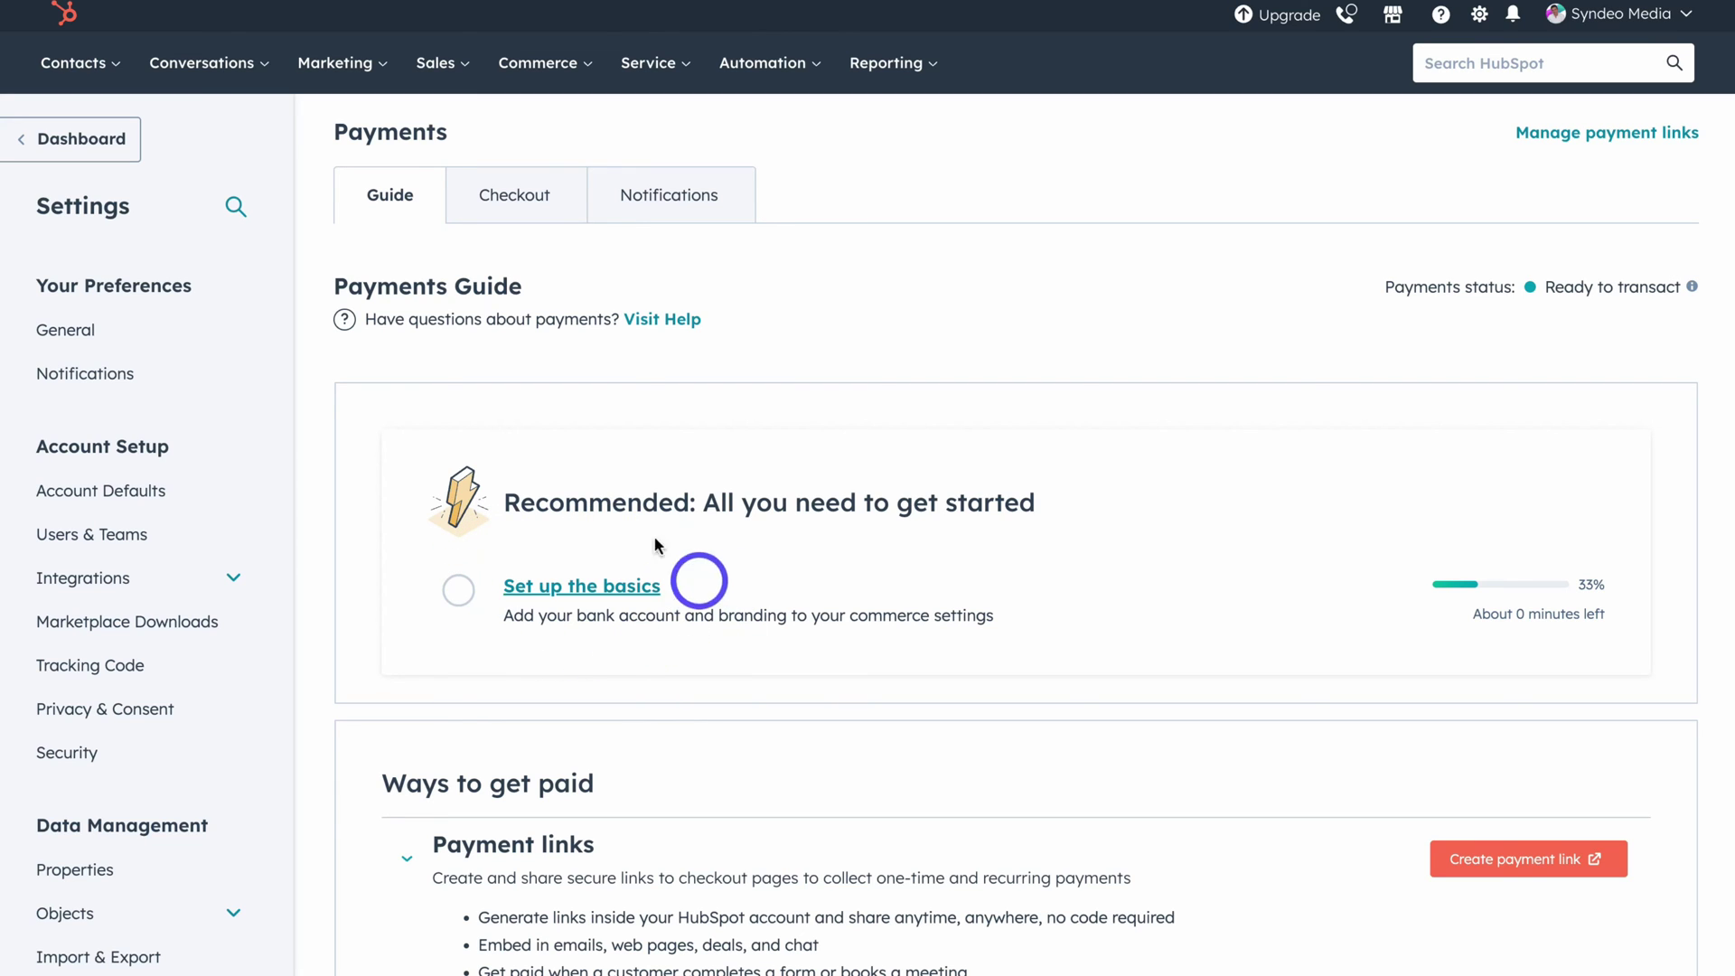
scroll(694, 620, down, 5)
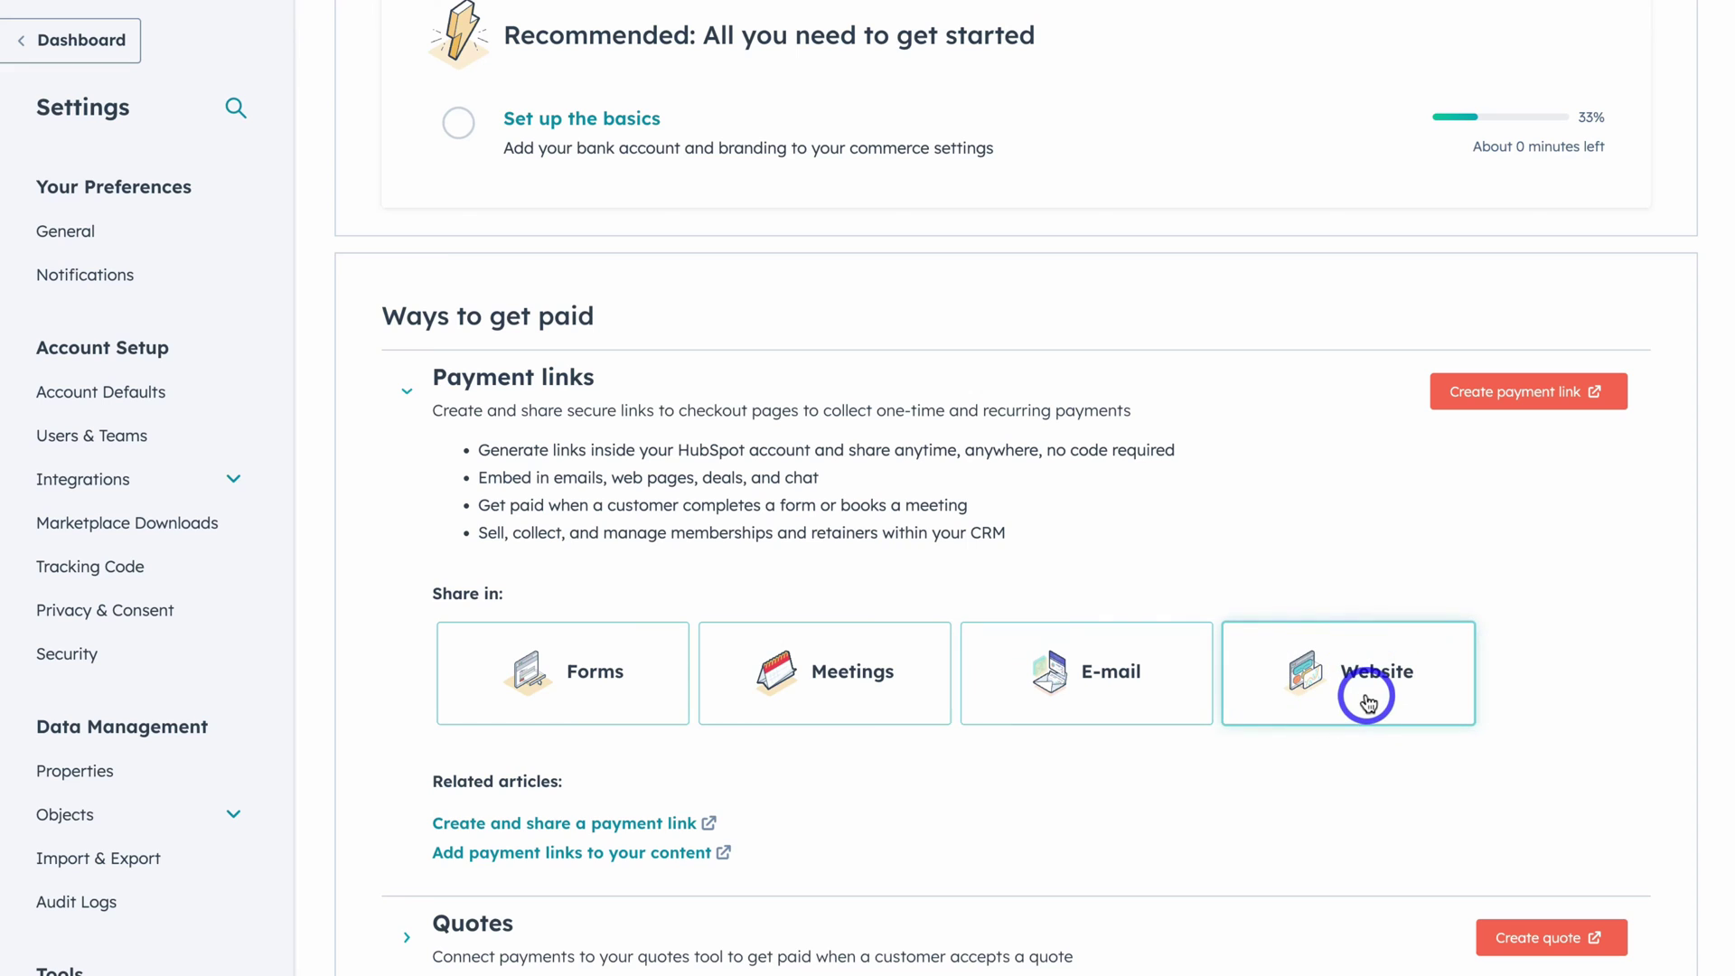
scroll(1368, 703, down, 4)
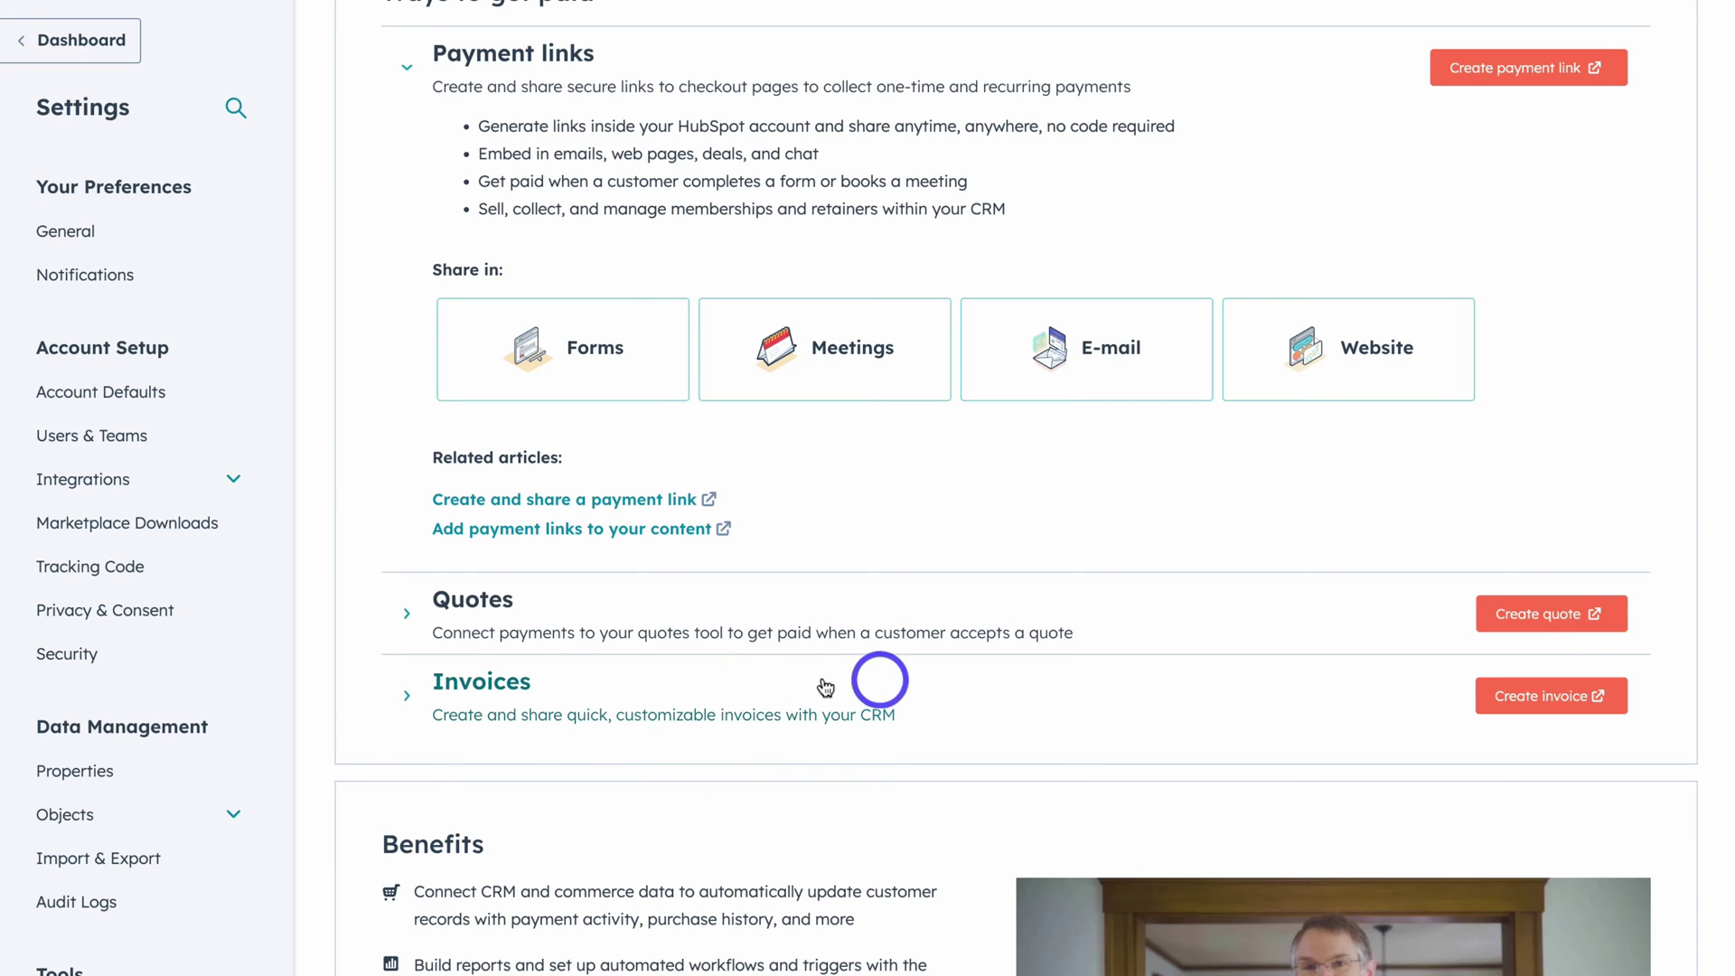
scroll(1071, 712, up, 9)
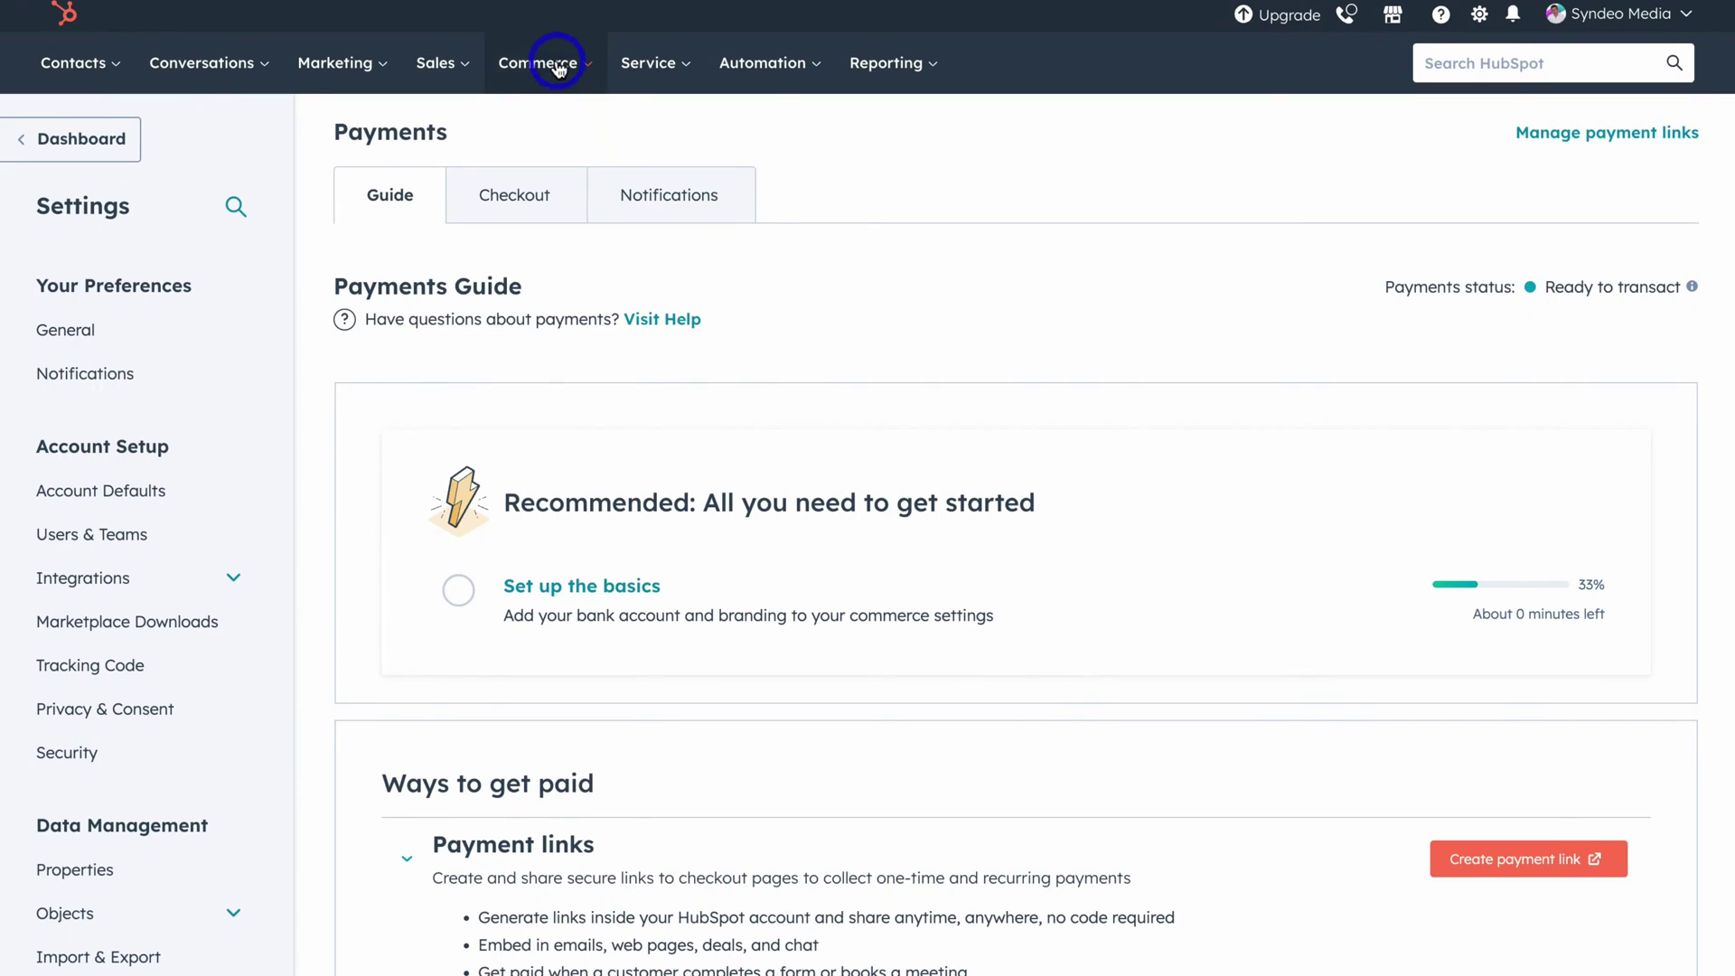
- Review the empty Commerce Subscriptions list, then view the Payments Checkout tab defaults
click(567, 65)
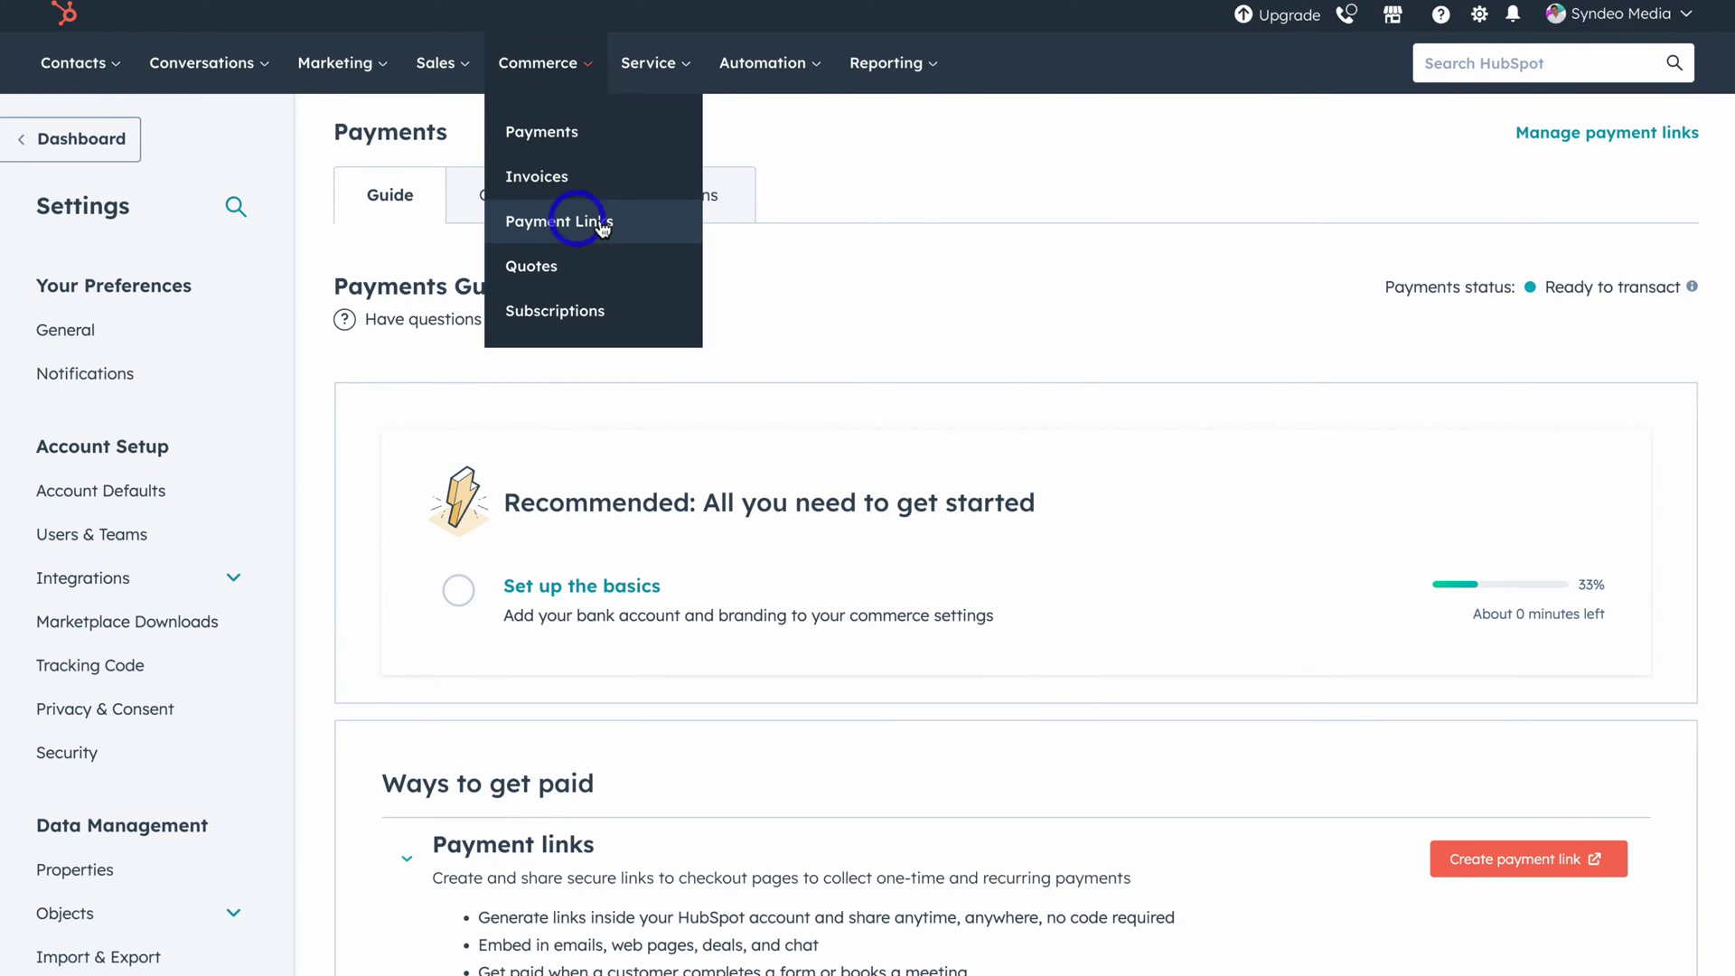
click(602, 325)
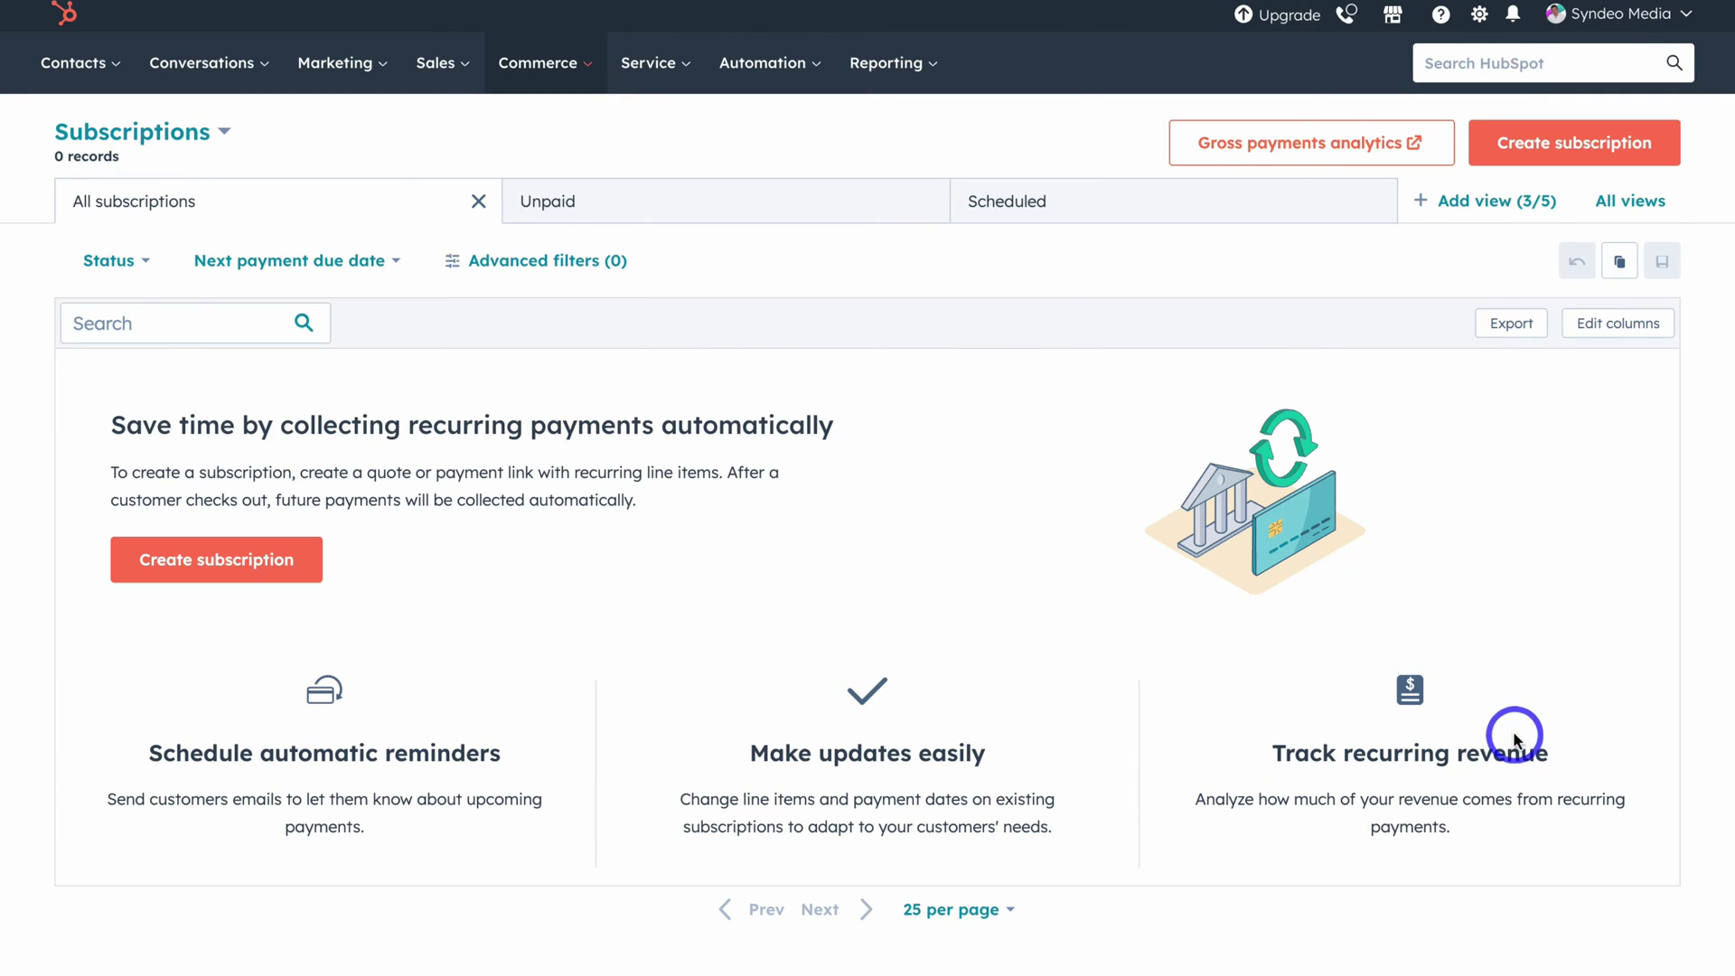
click(578, 70)
click(558, 126)
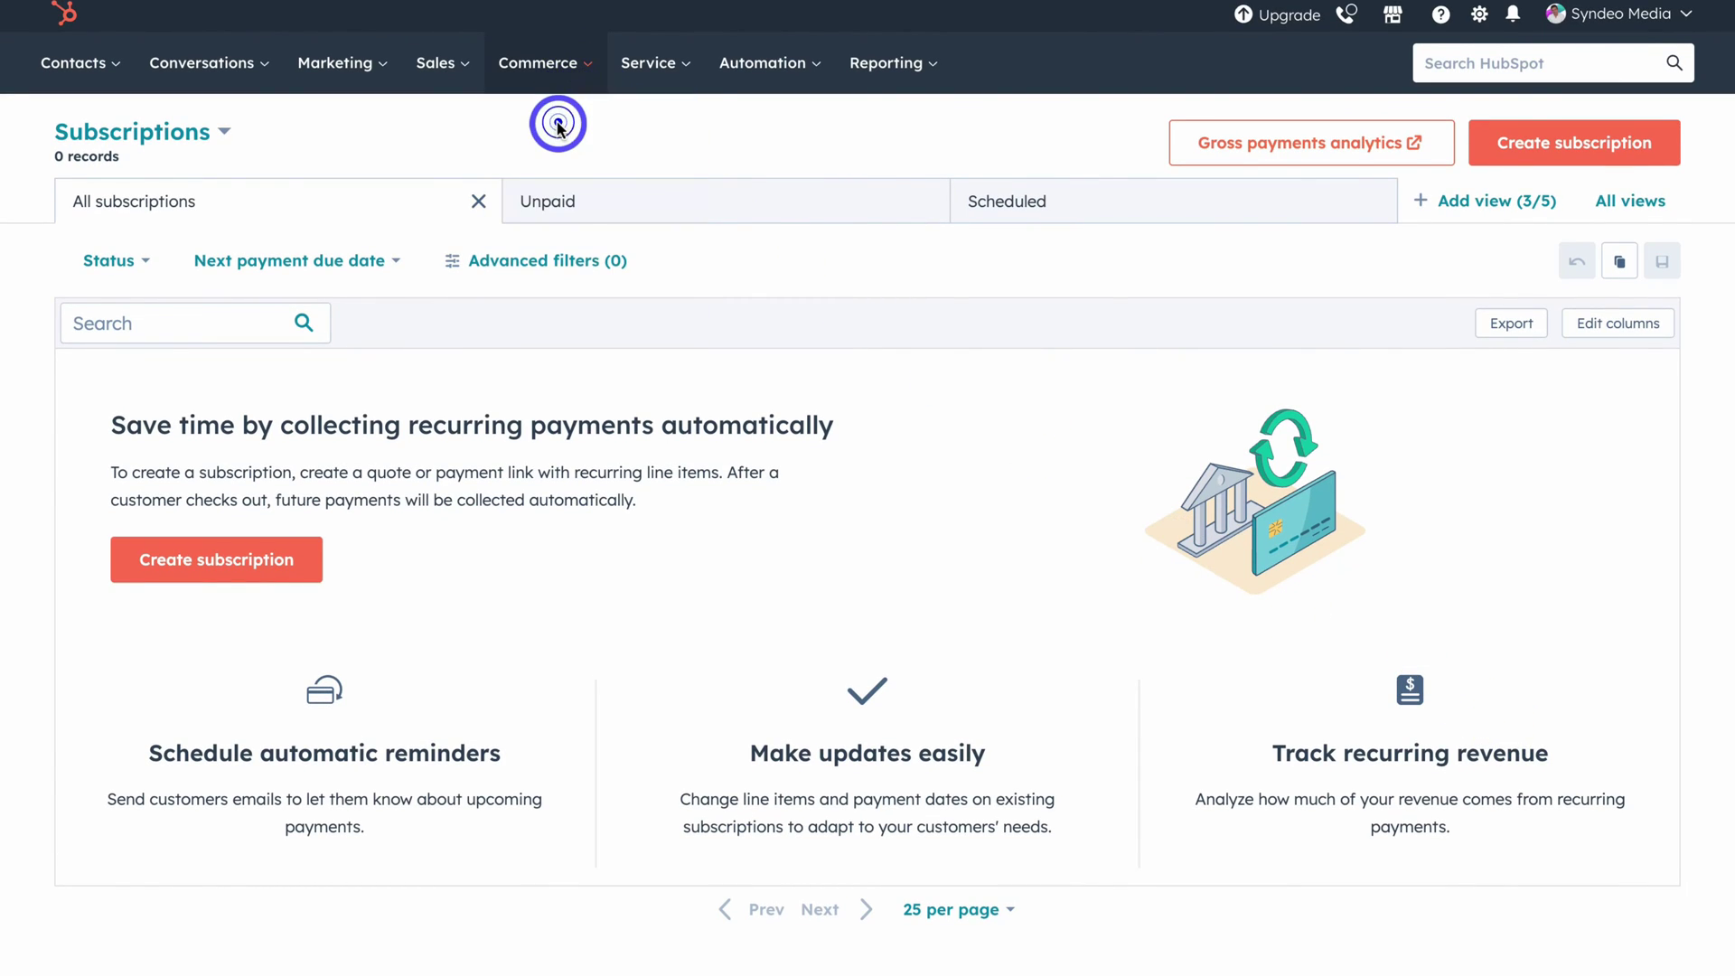
click(535, 185)
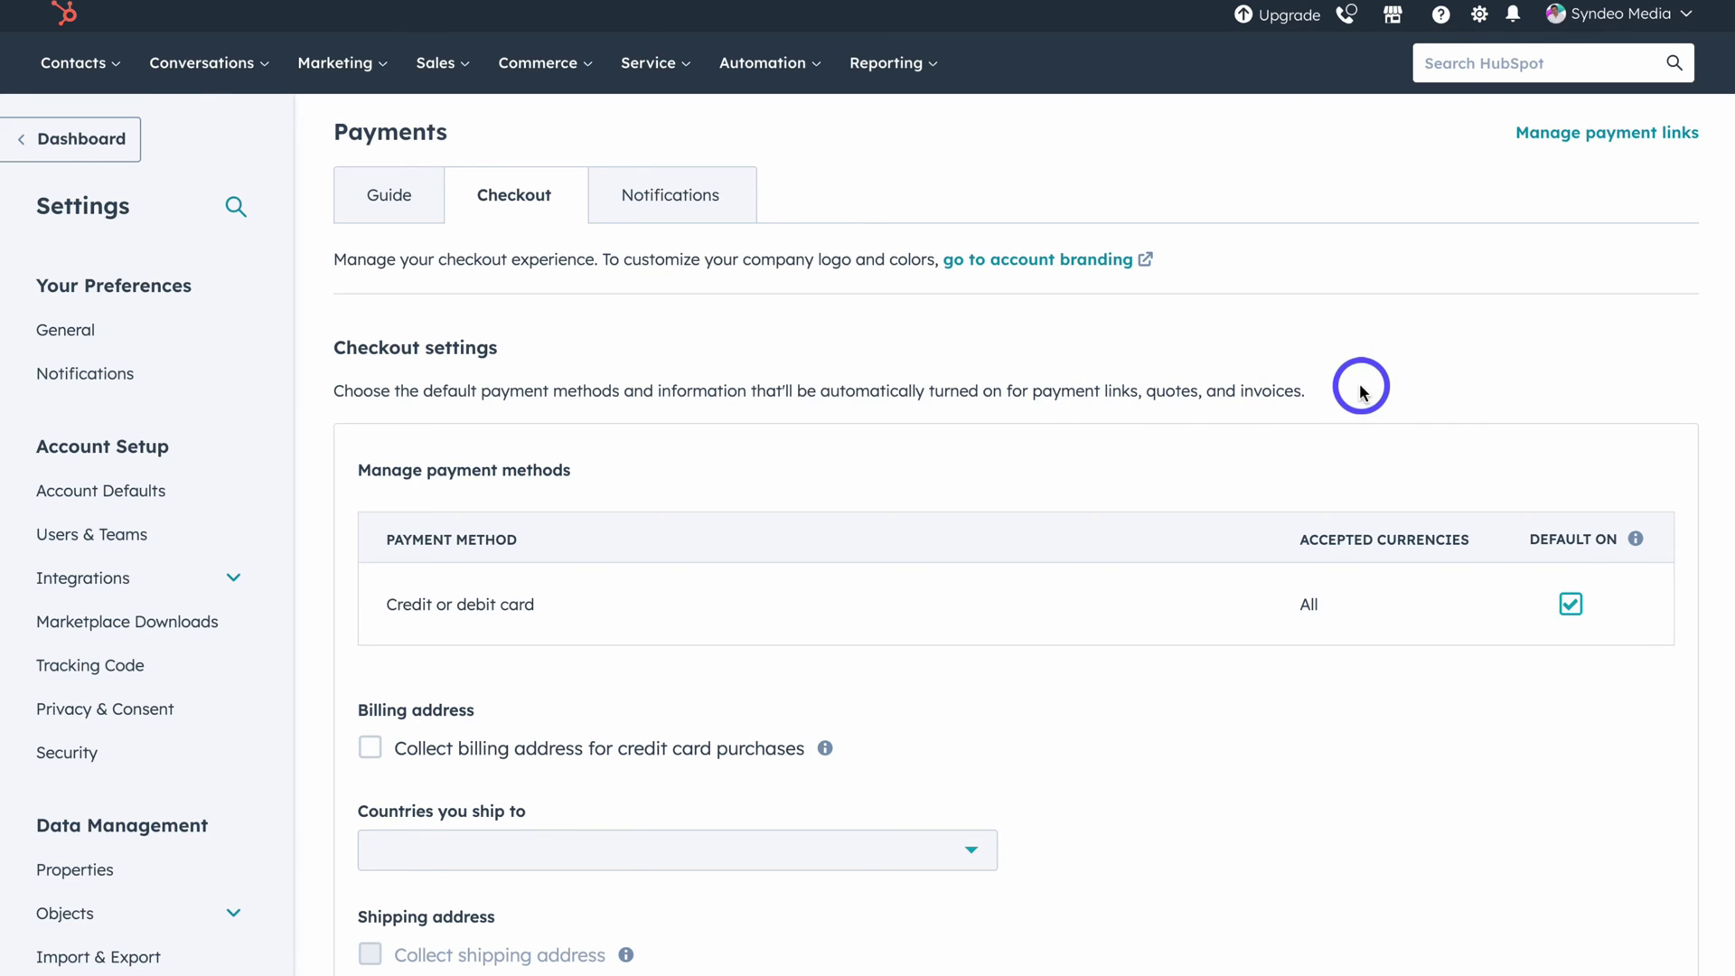
scroll(1363, 391, down, 1)
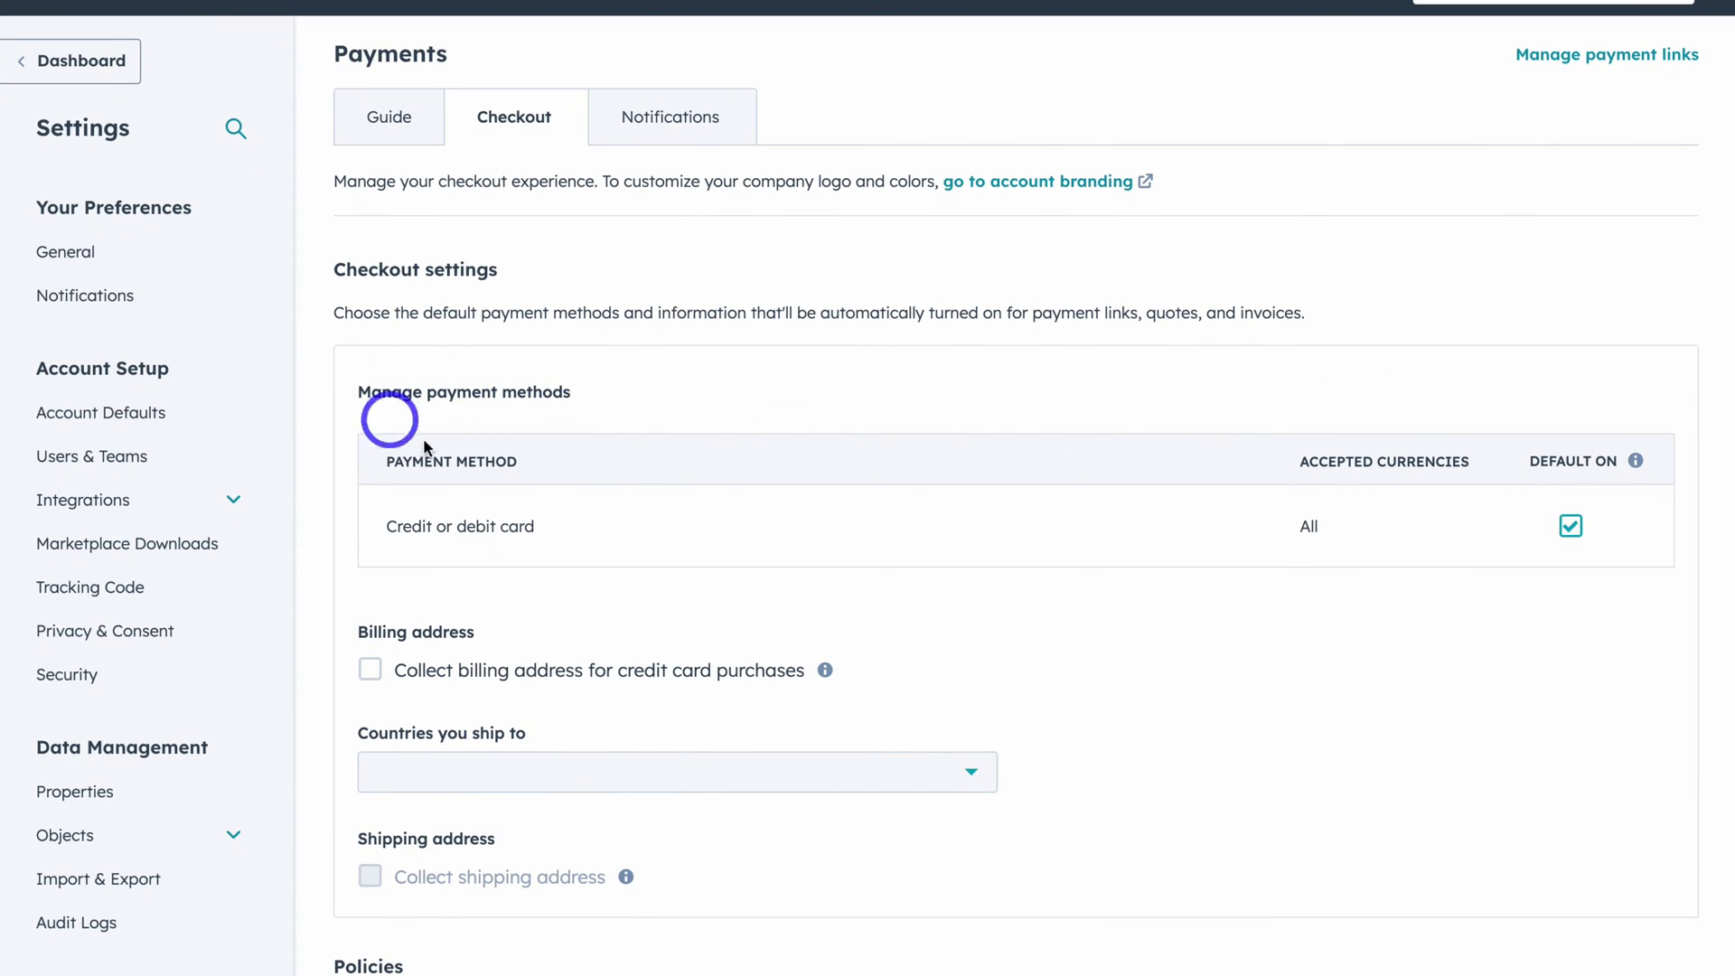
scroll(724, 449, down, 3)
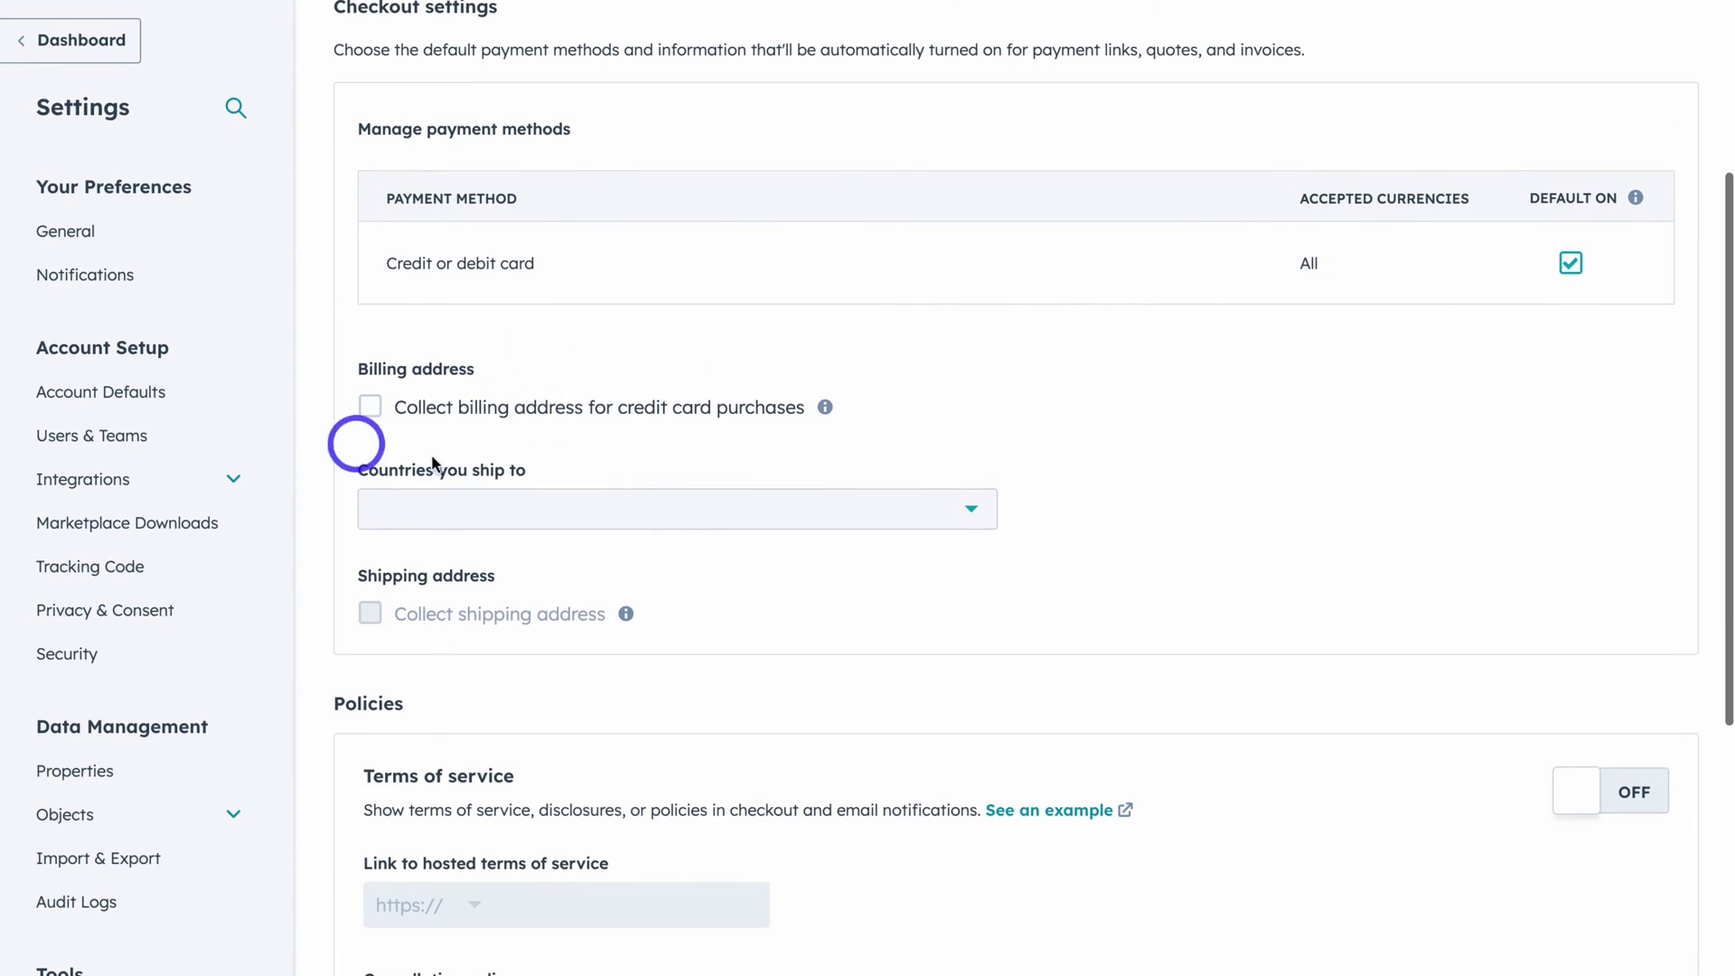
scroll(623, 403, down, 1)
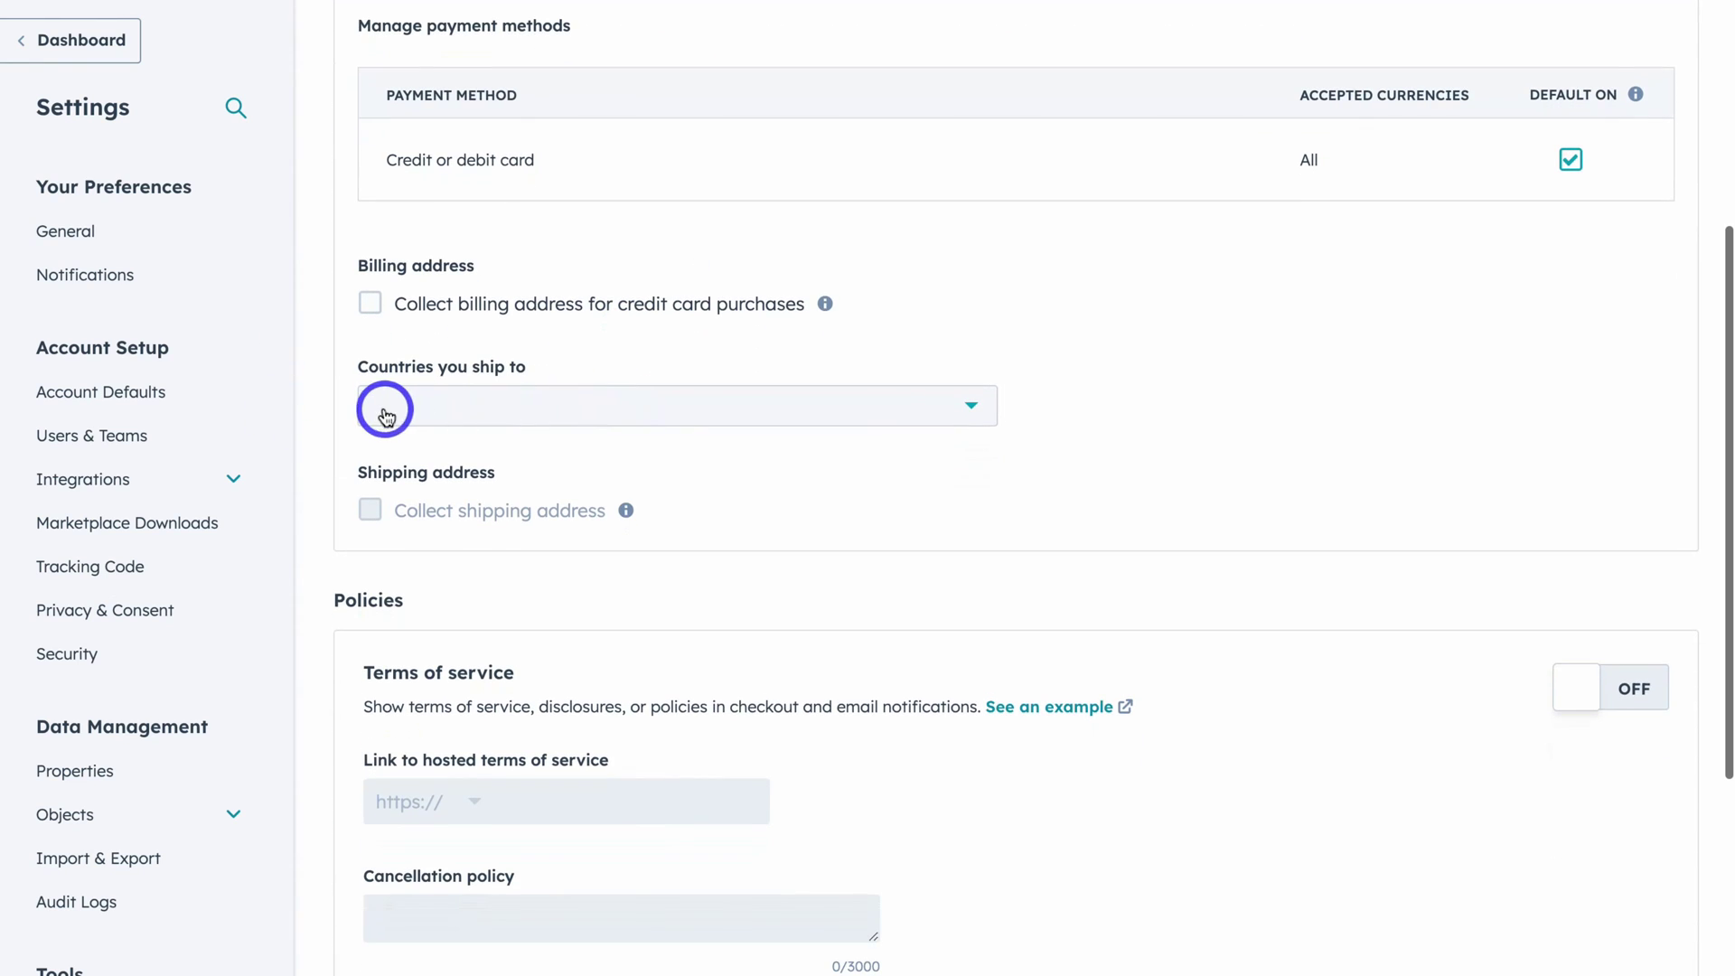
scroll(656, 418, down, 1)
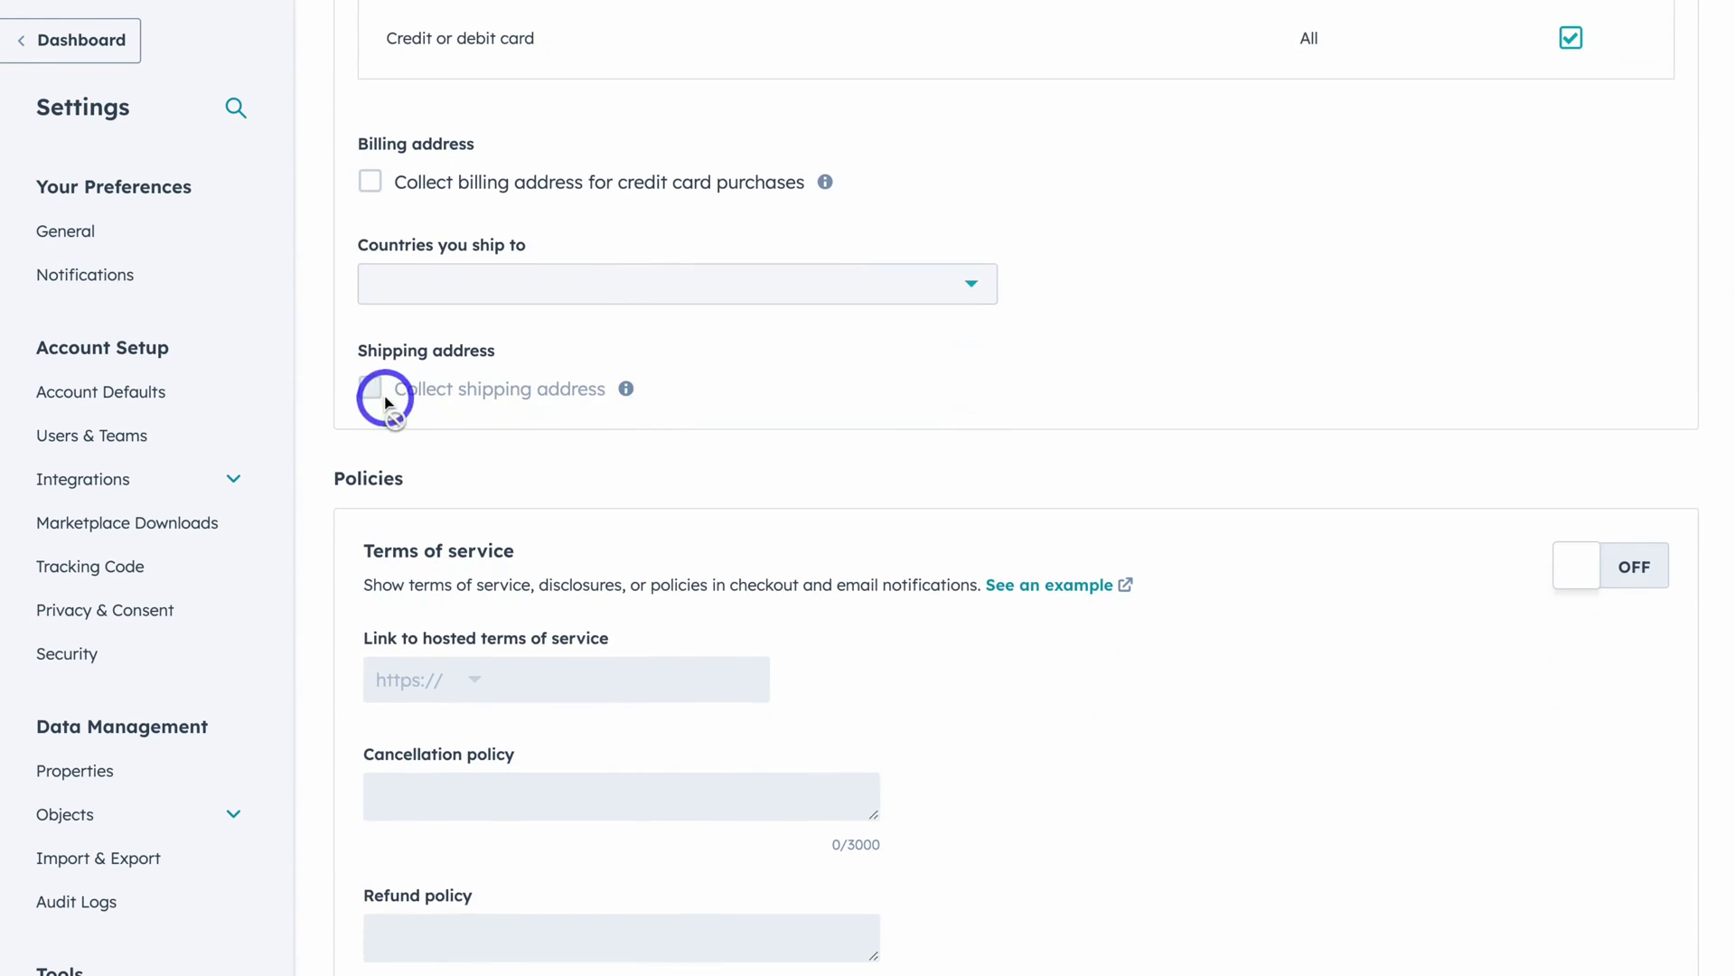
scroll(677, 386, down, 3)
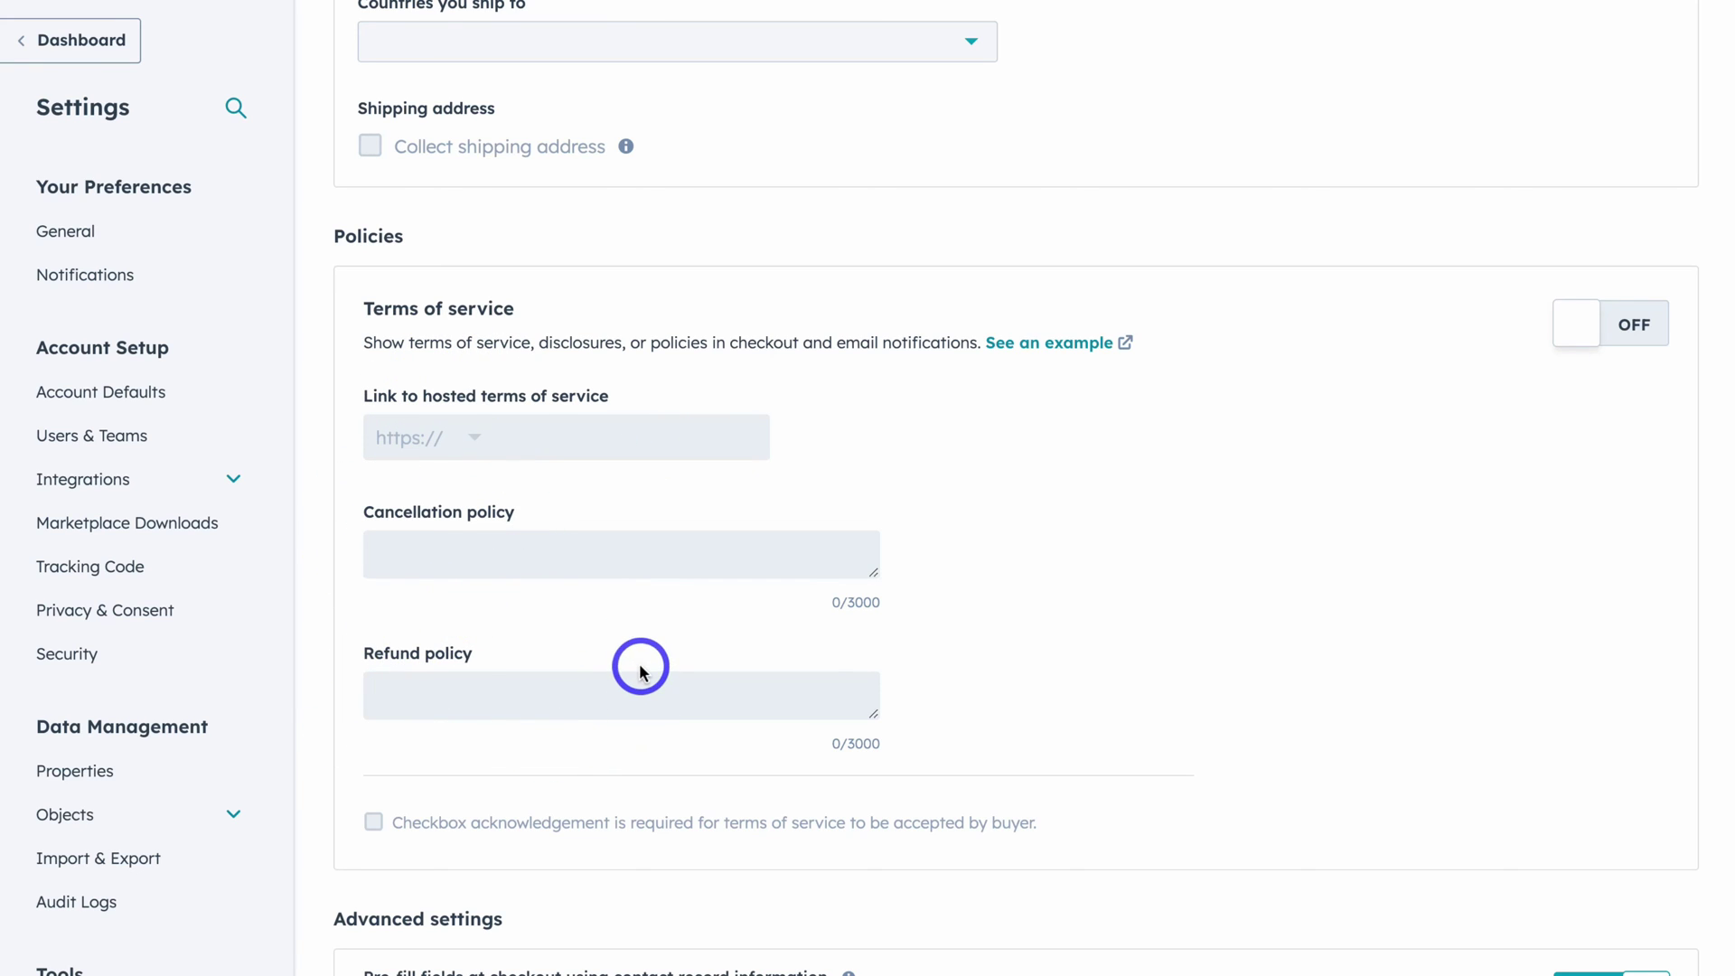
scroll(633, 669, up, 10)
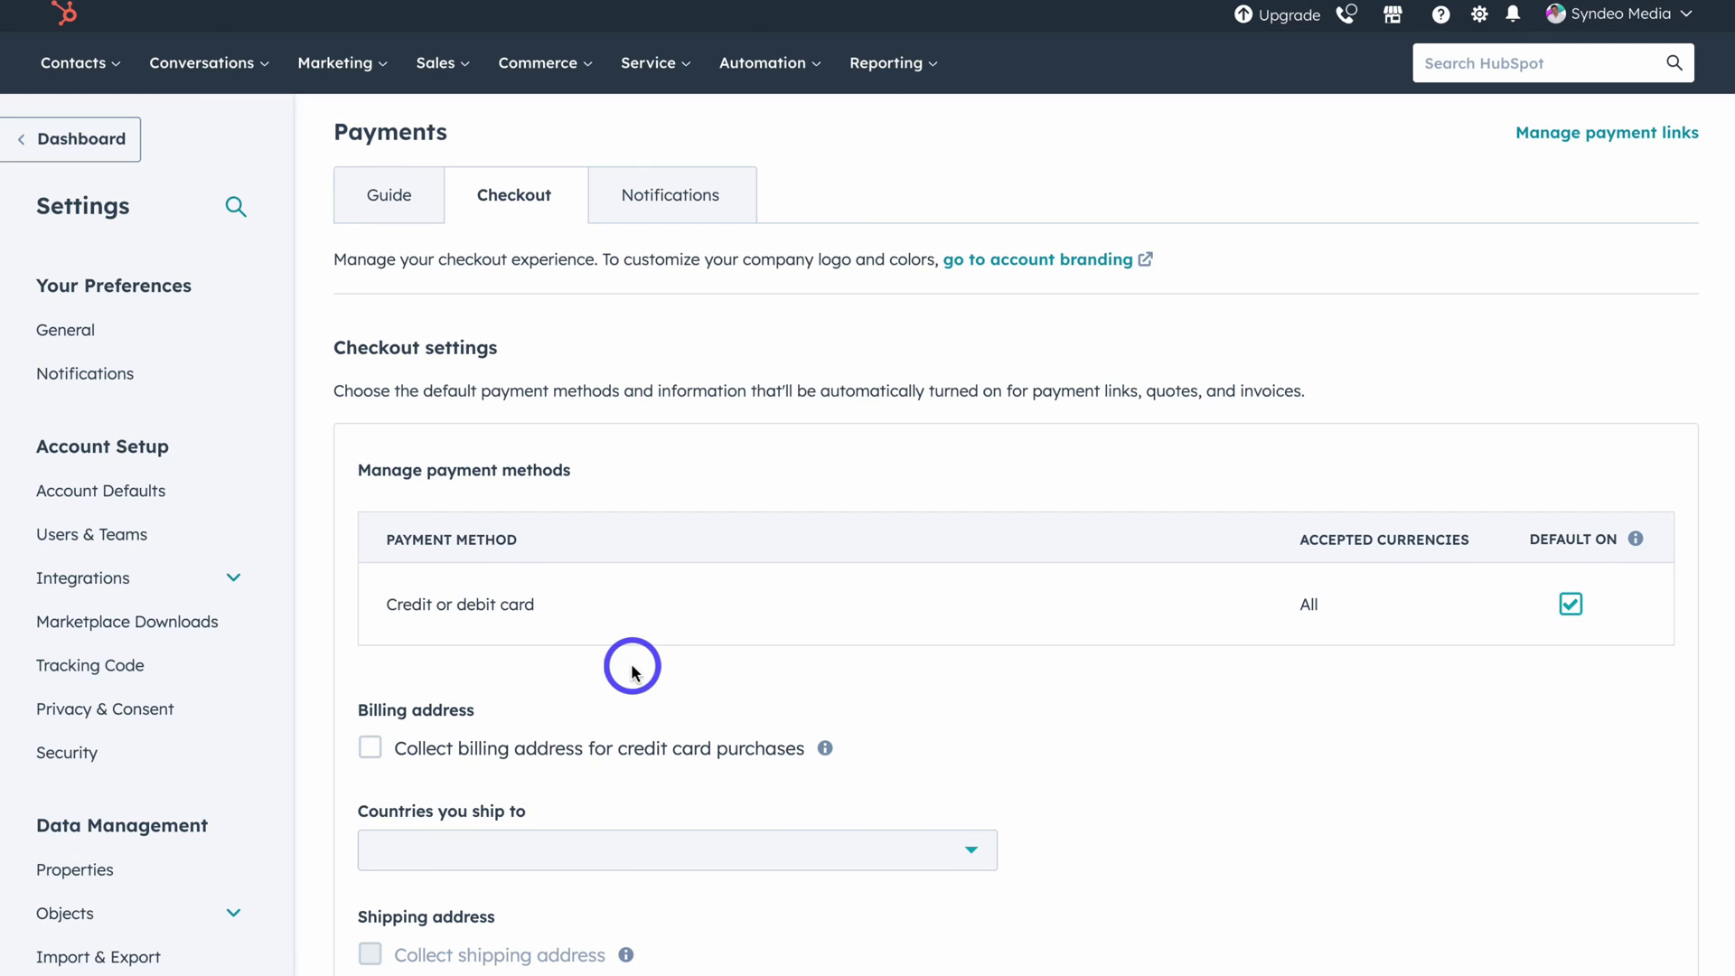